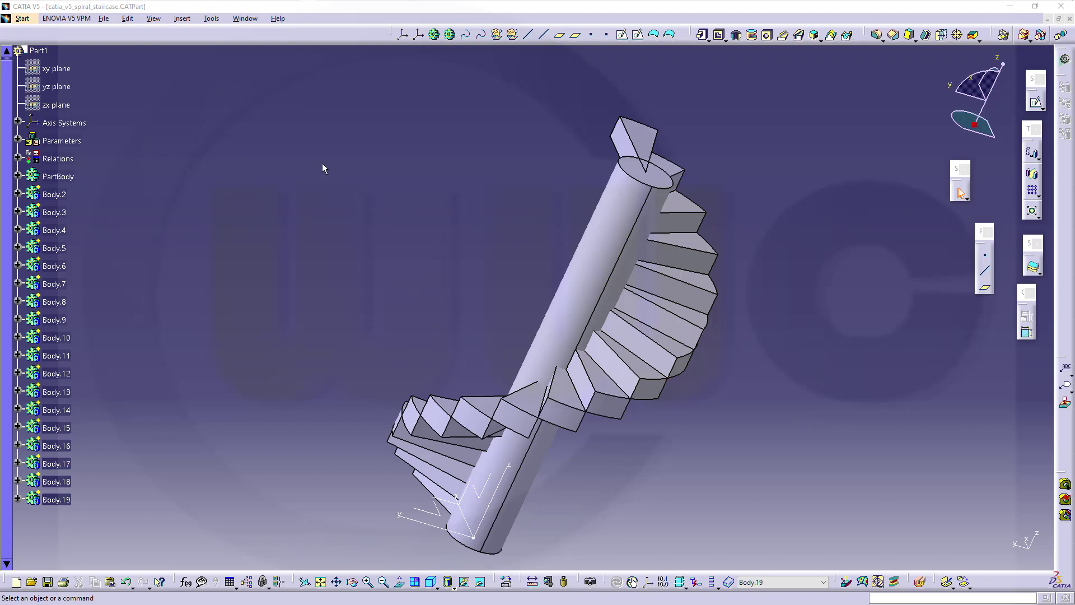
Set the step_height parameter of the spiral staircase to 10 mm.
click(18, 139)
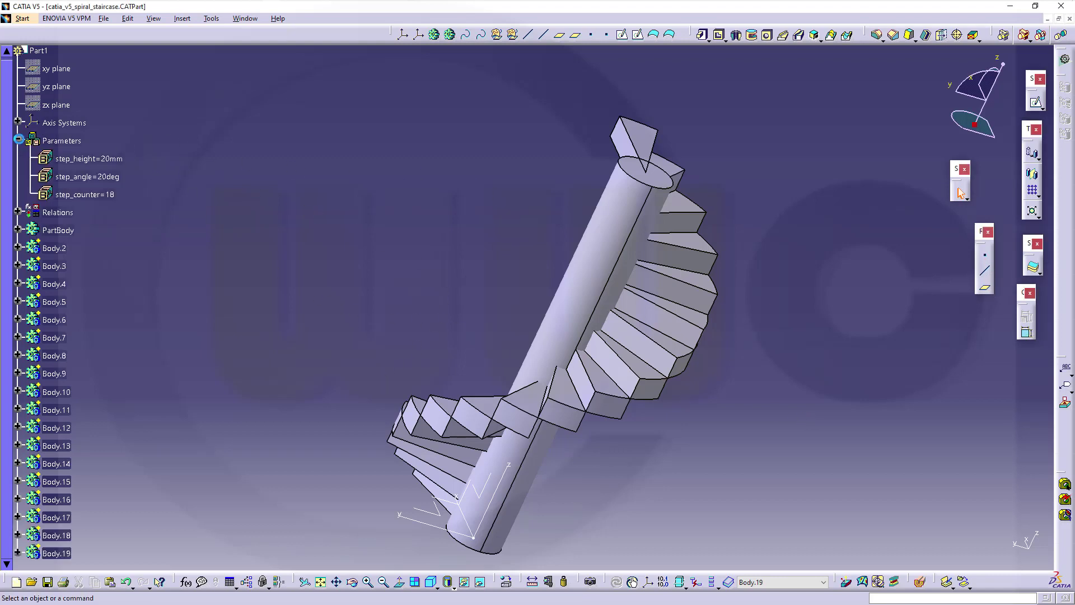
double_click(115, 159)
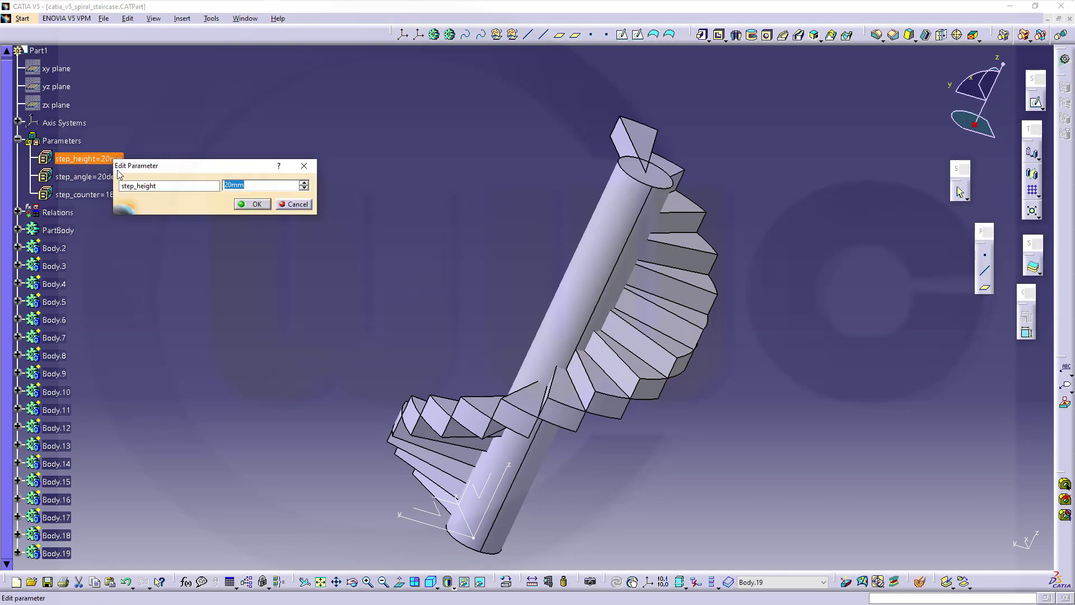
text(10)
key(Return)
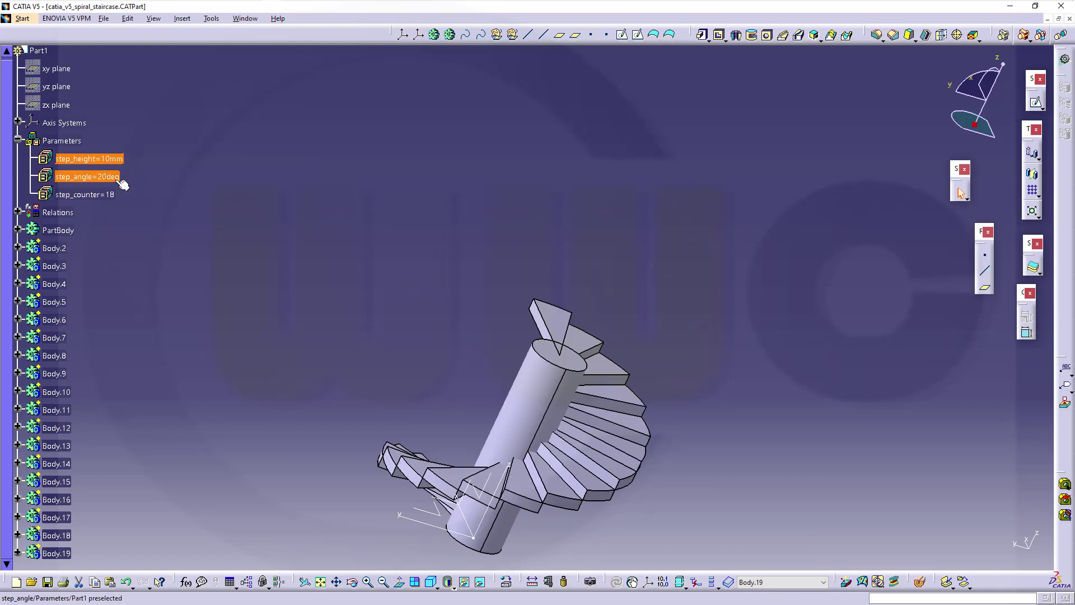
Set the step_angle parameter to 10 degrees and inspect the updated staircase.
double_click(119, 178)
text(10)
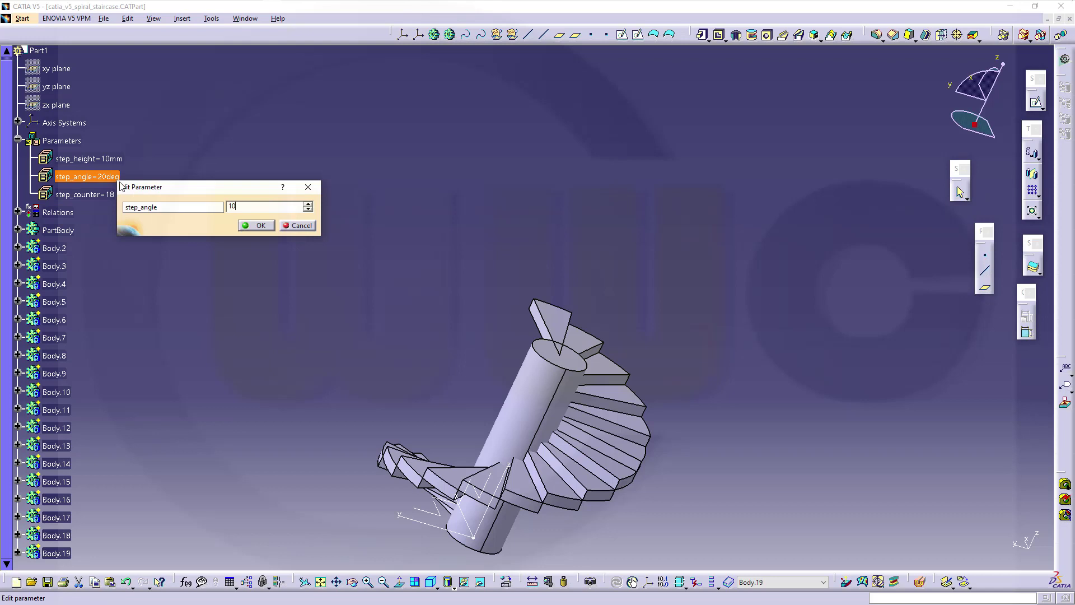
key(Return)
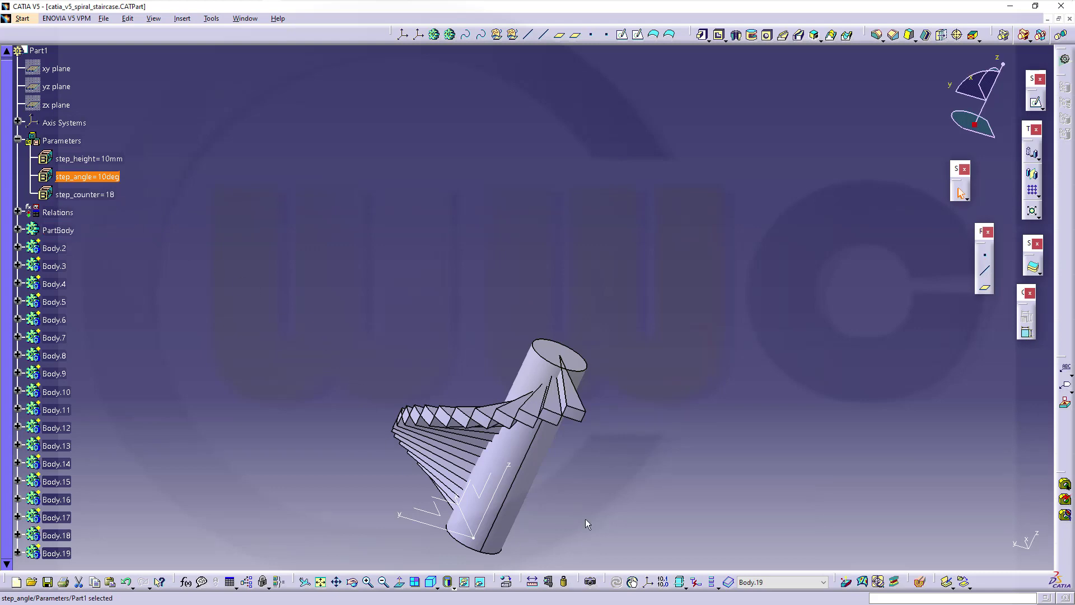
middle_drag(585, 519, 392, 367)
ctrl+middle_drag(353, 230, 520, 189)
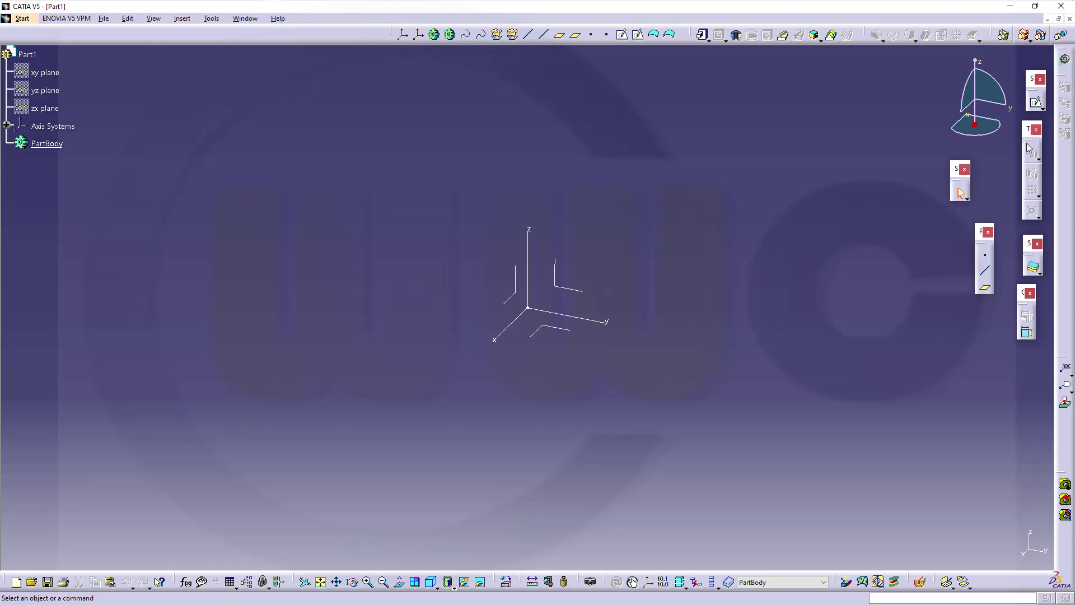
Start a positioned sketch on the XY plane of the absolute axis system and hide the sketch's own H and V axes.
click(1043, 108)
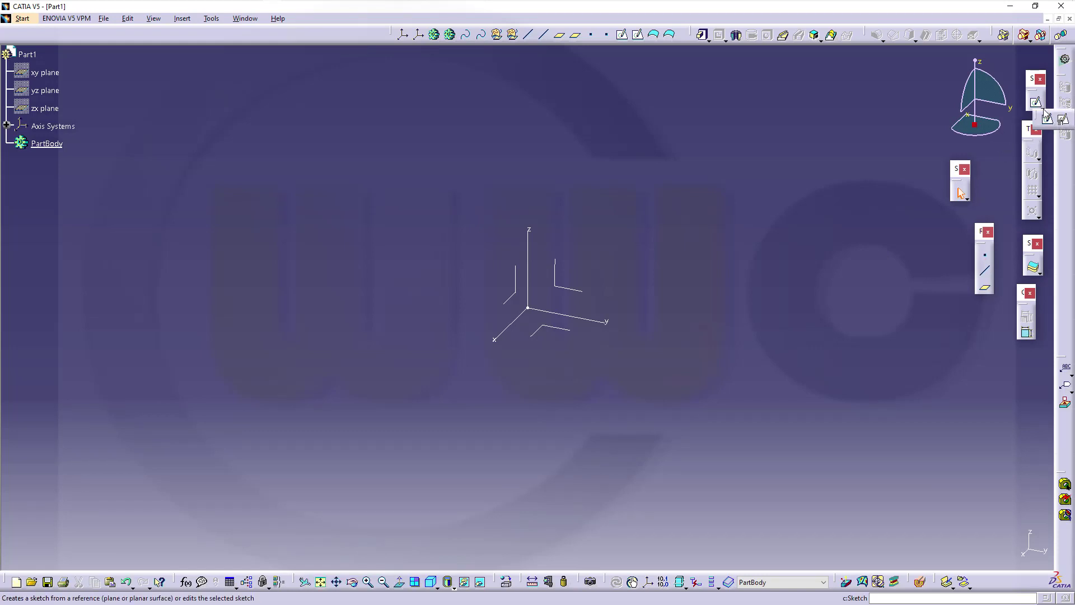
click(1064, 119)
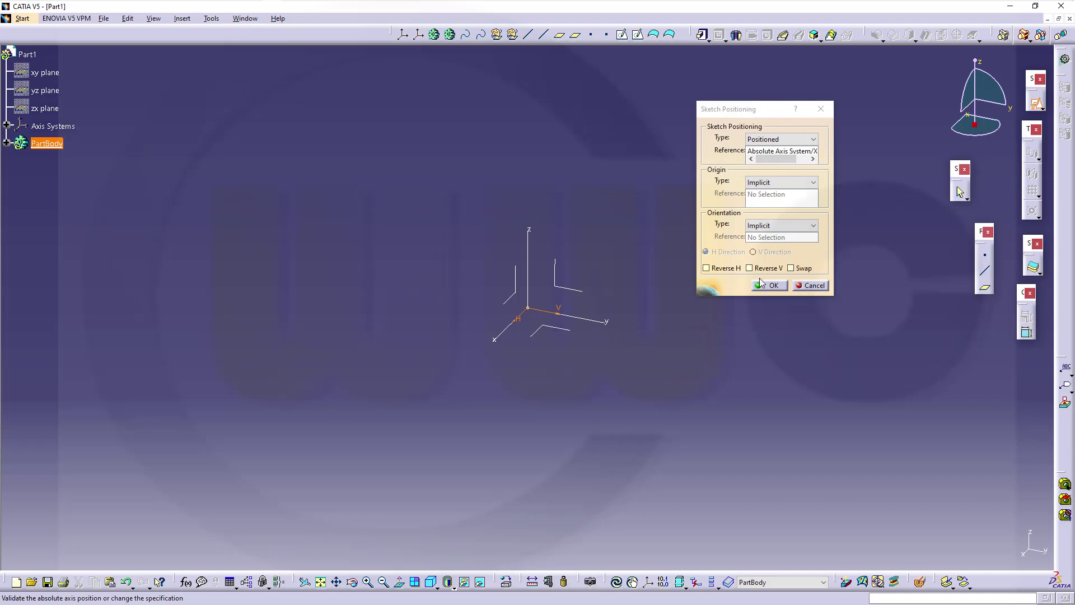
click(768, 285)
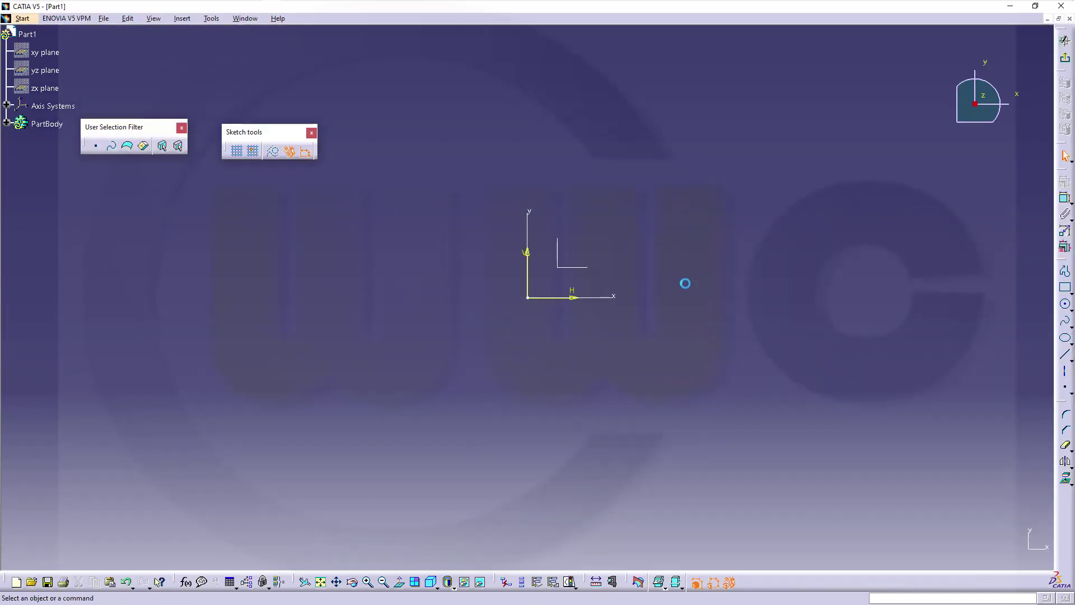
mouse_move(495, 241)
mouse_down()
mouse_move(545, 298)
mouse_move(593, 325)
mouse_up()
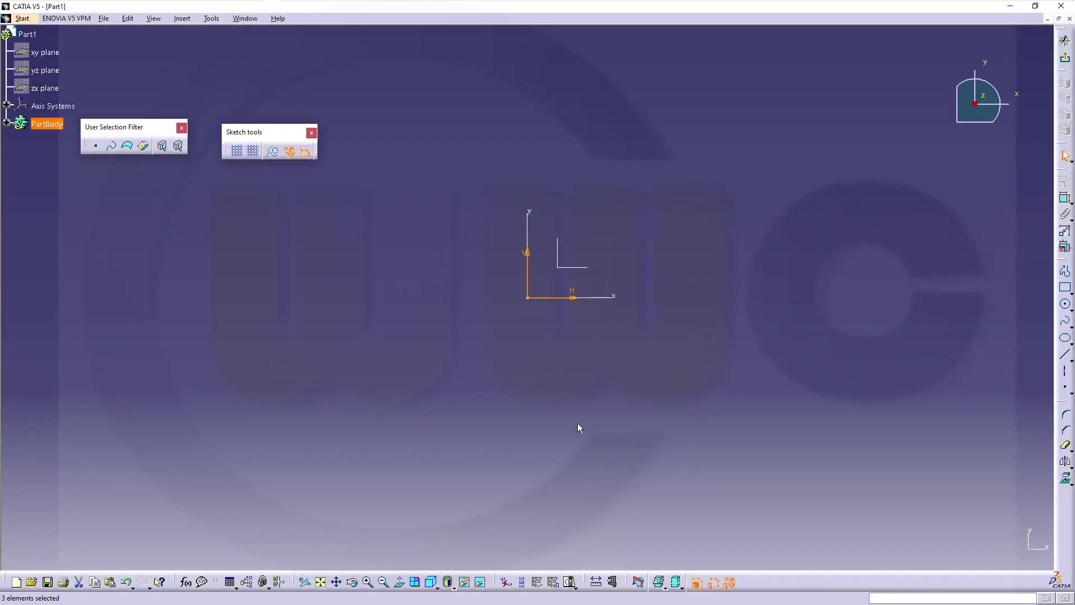
click(466, 582)
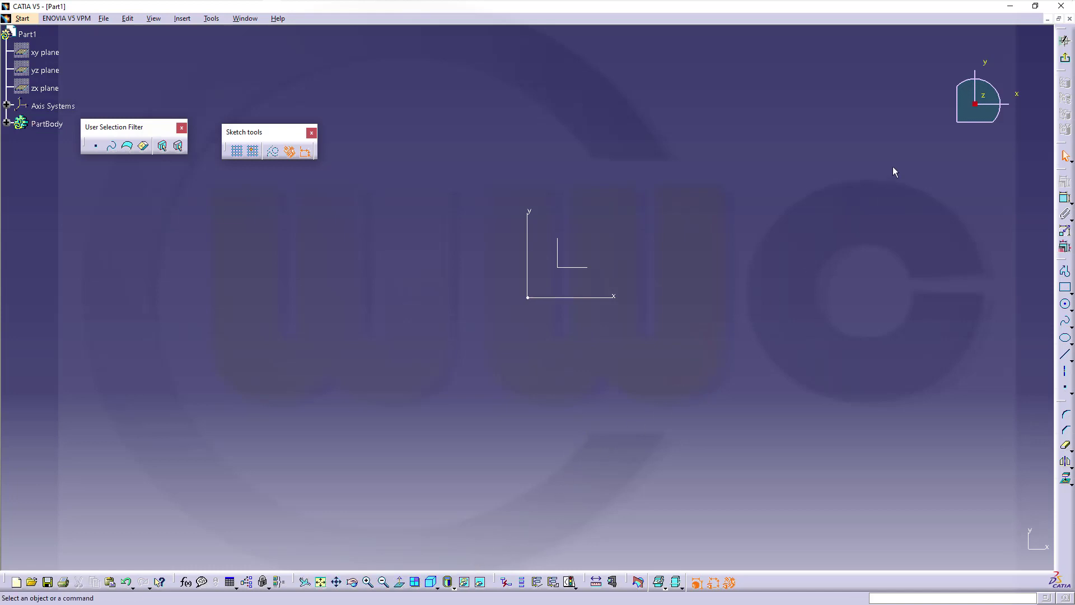
Sketch a circle with a radius of about 43 mm, centred away from the origin at positive x and y.
click(1066, 304)
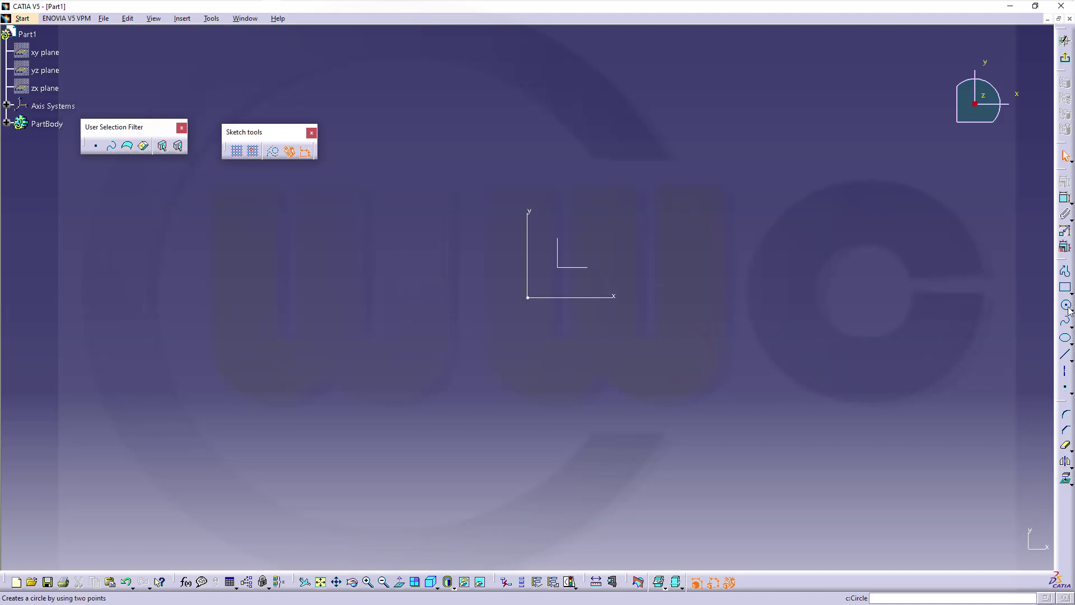
click(712, 259)
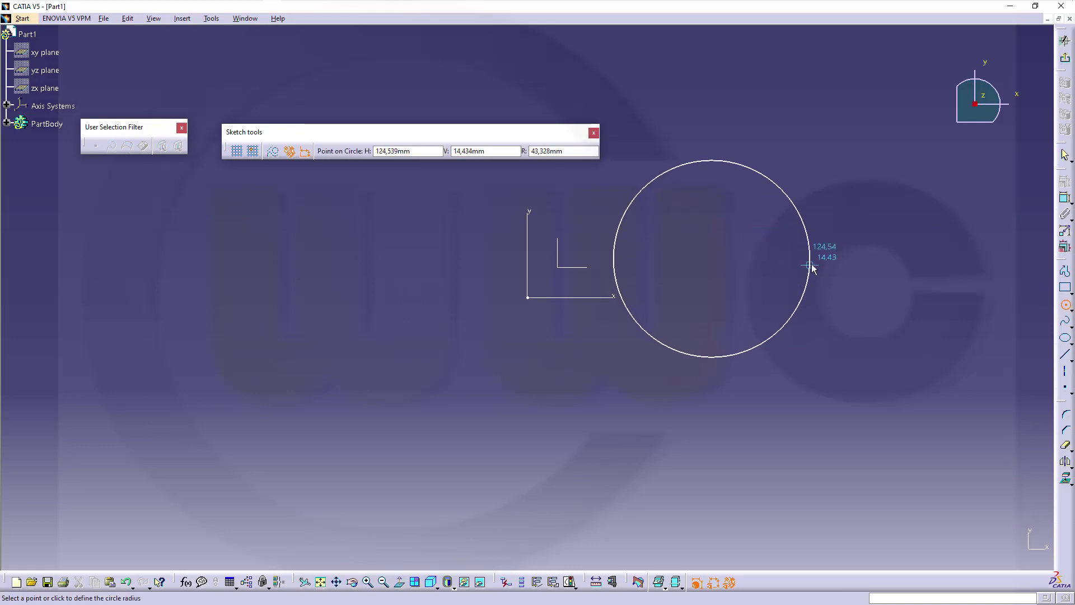
click(810, 267)
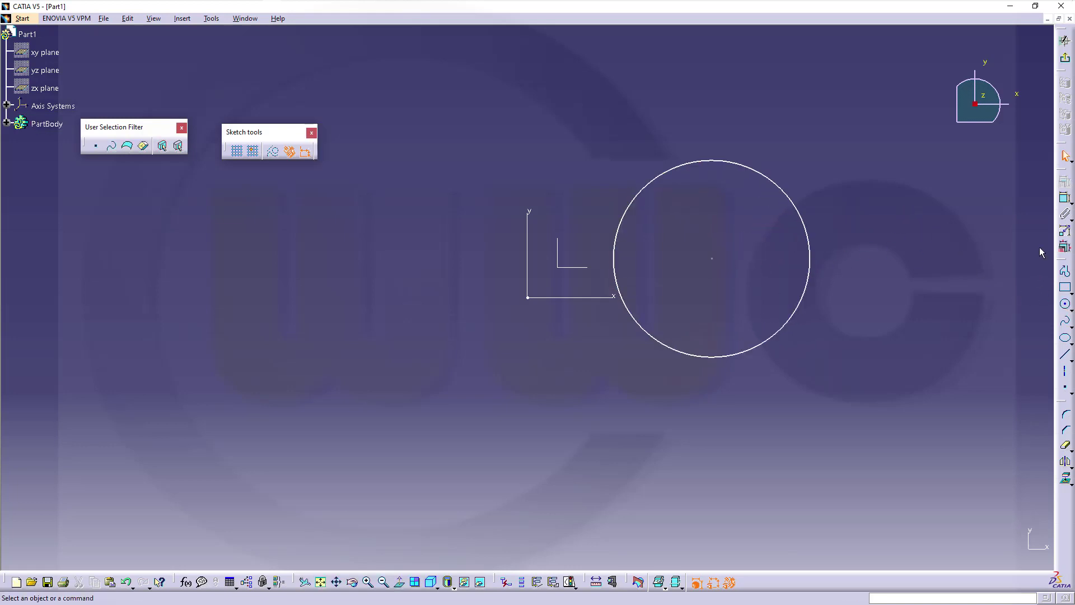
Draw a two-line profile from outside the circle to its centre and back out horizontally about 54 mm, crossing the circle on both sides.
click(1065, 271)
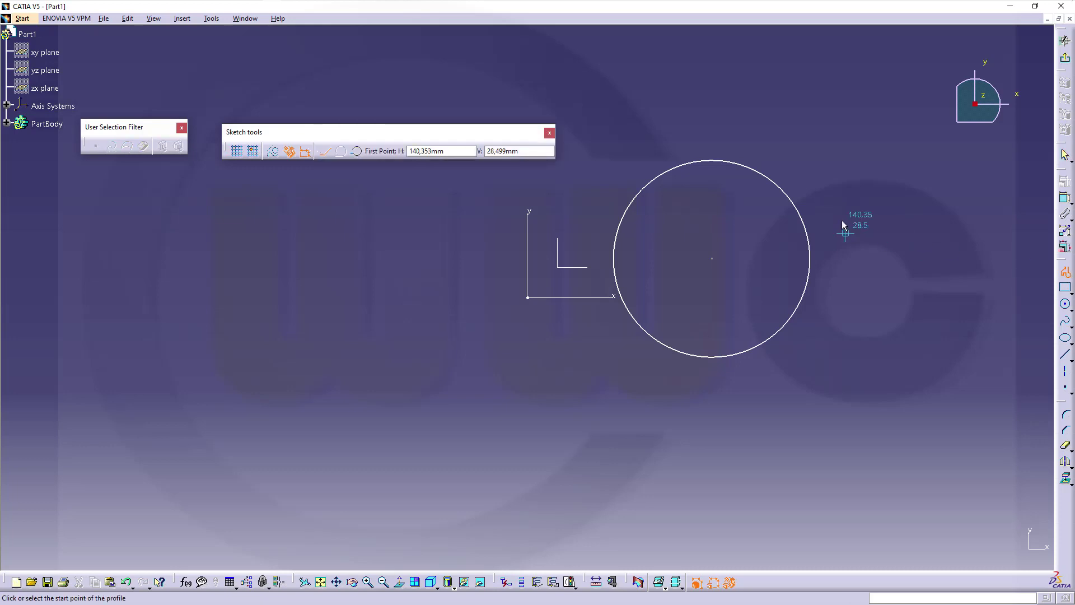
click(805, 171)
click(712, 257)
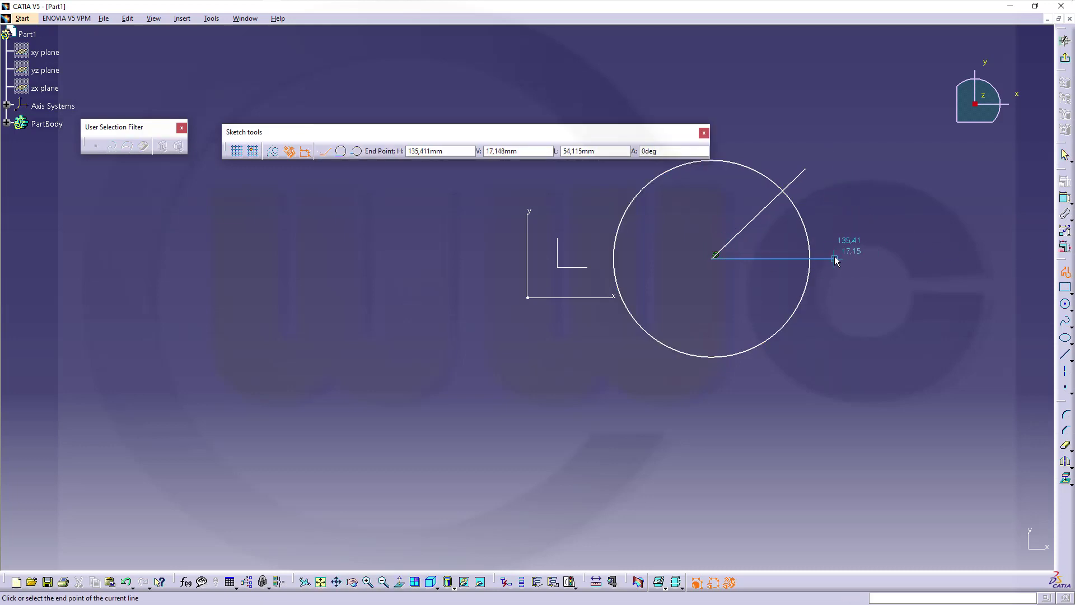
click(835, 259)
key(Escape)
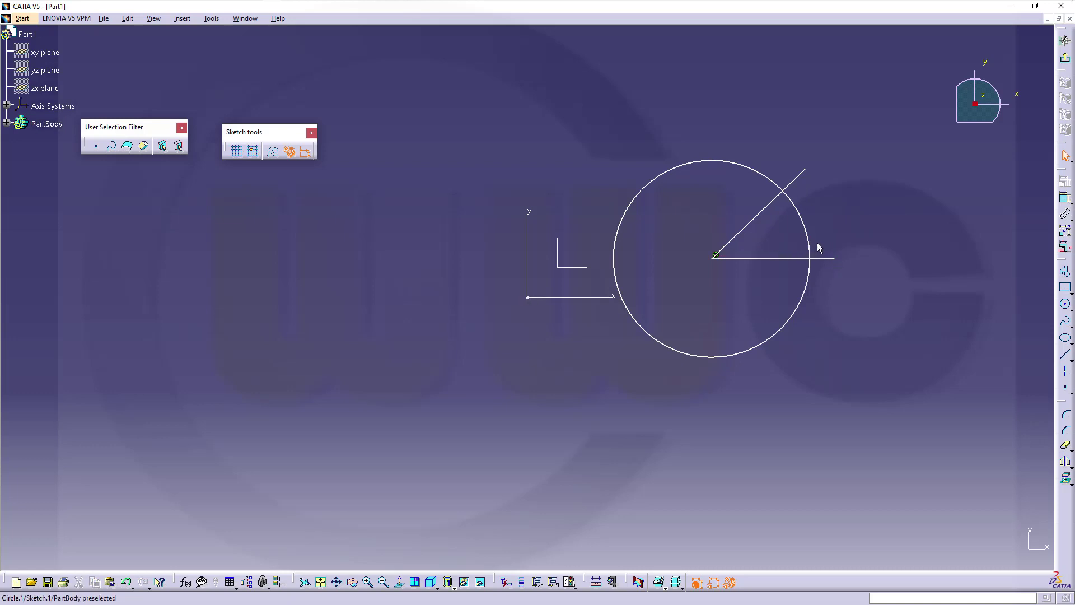
Dimension the angle between the two profile lines and set it to 20 degrees.
click(1066, 197)
click(764, 217)
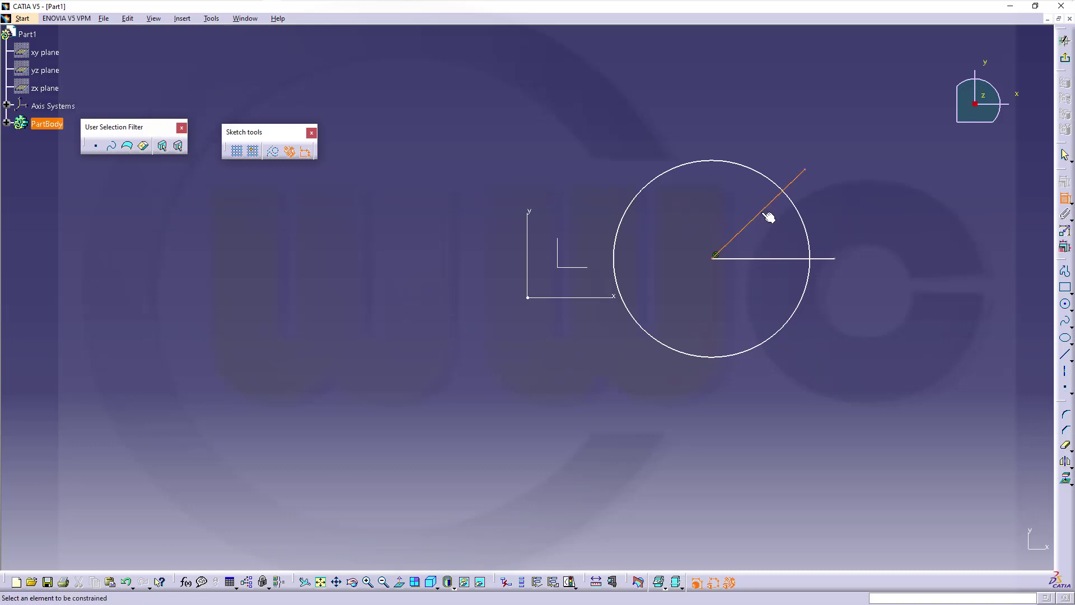
click(794, 261)
click(778, 235)
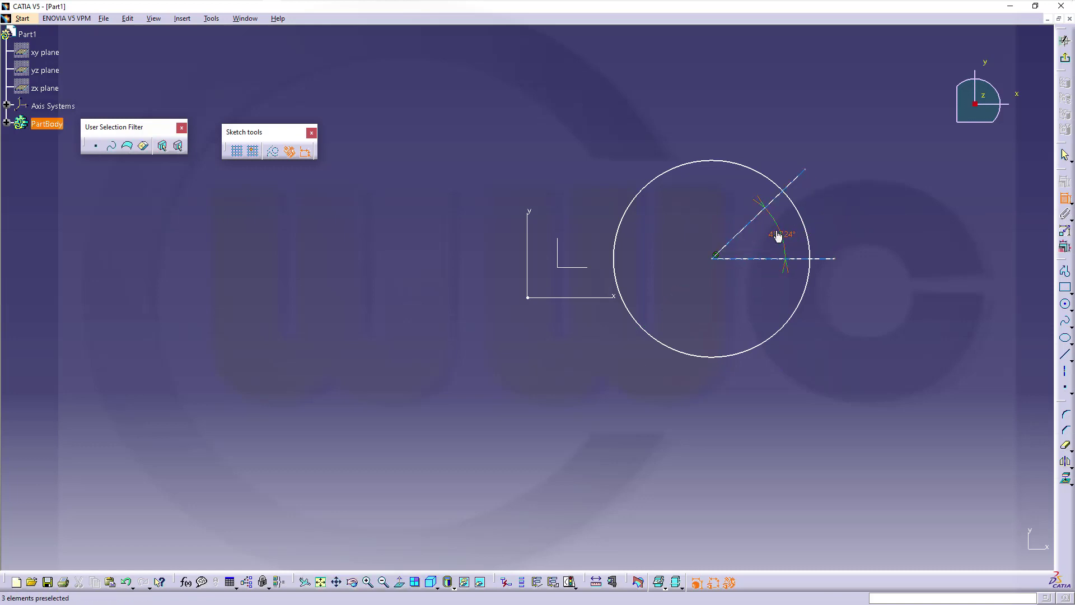
double_click(778, 234)
text(20)
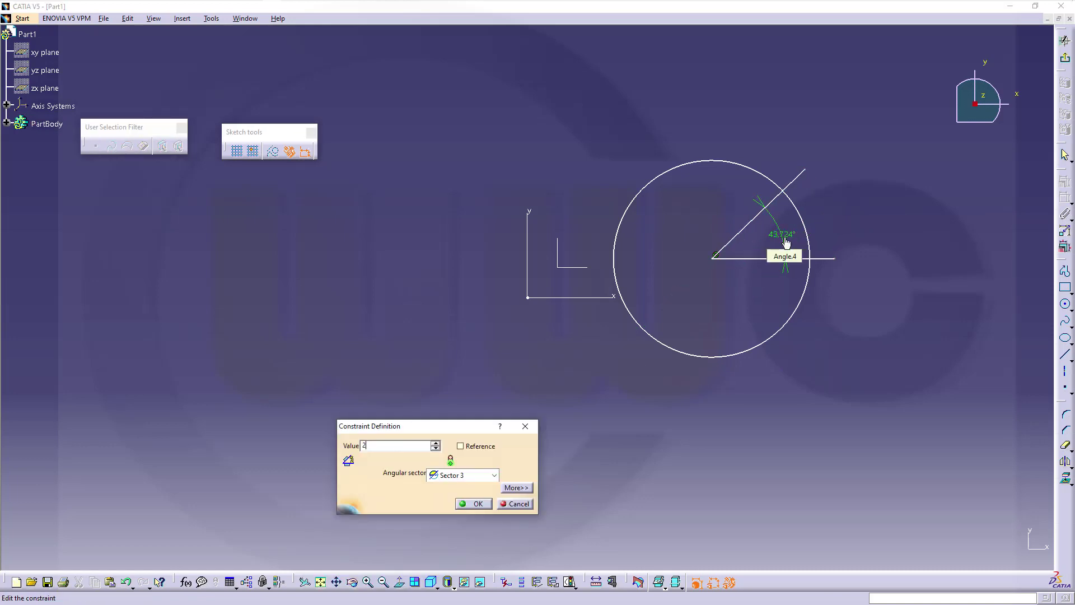
key(Return)
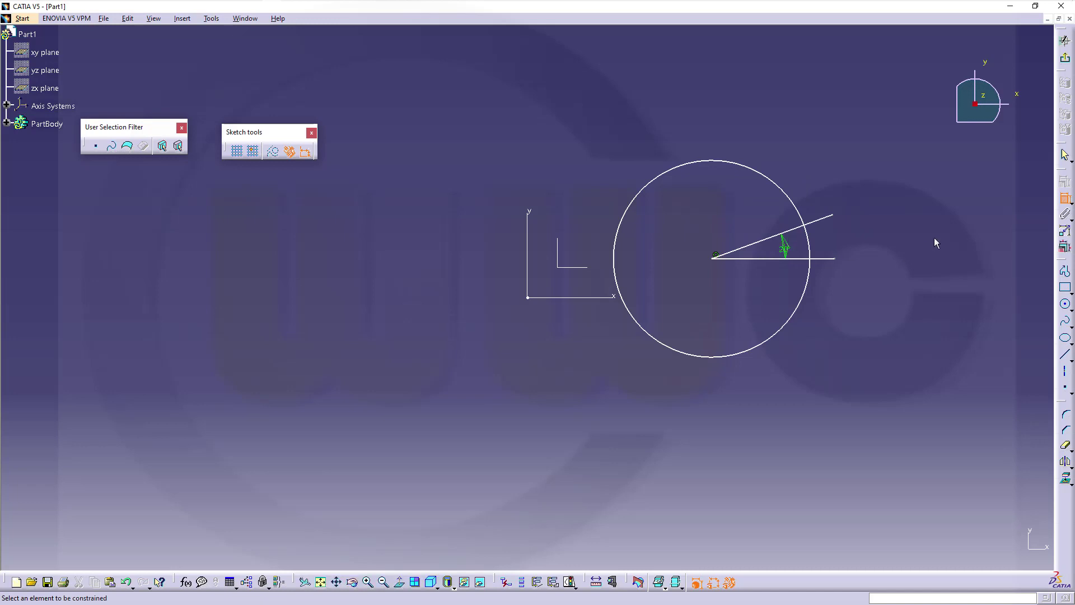
Make the horizontal profile line coincident with the x axis.
click(830, 260)
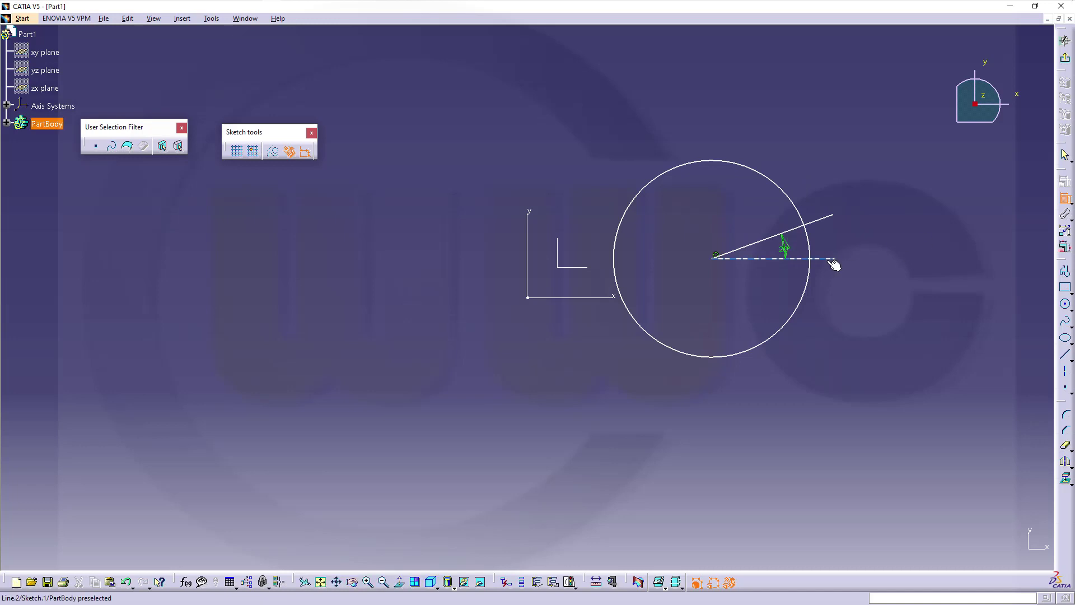
click(610, 298)
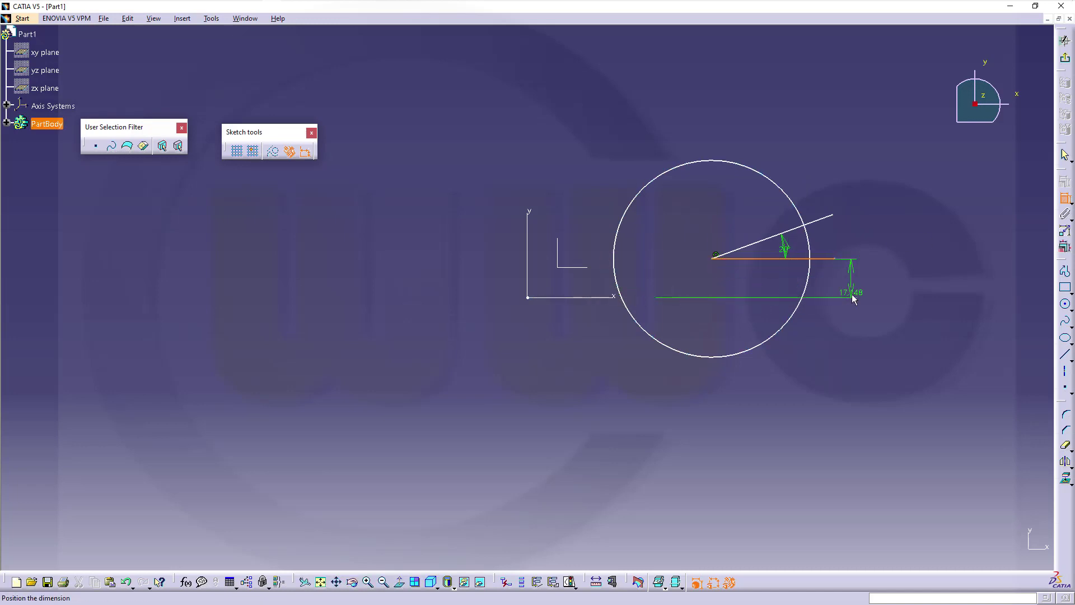
right_click(852, 296)
click(891, 386)
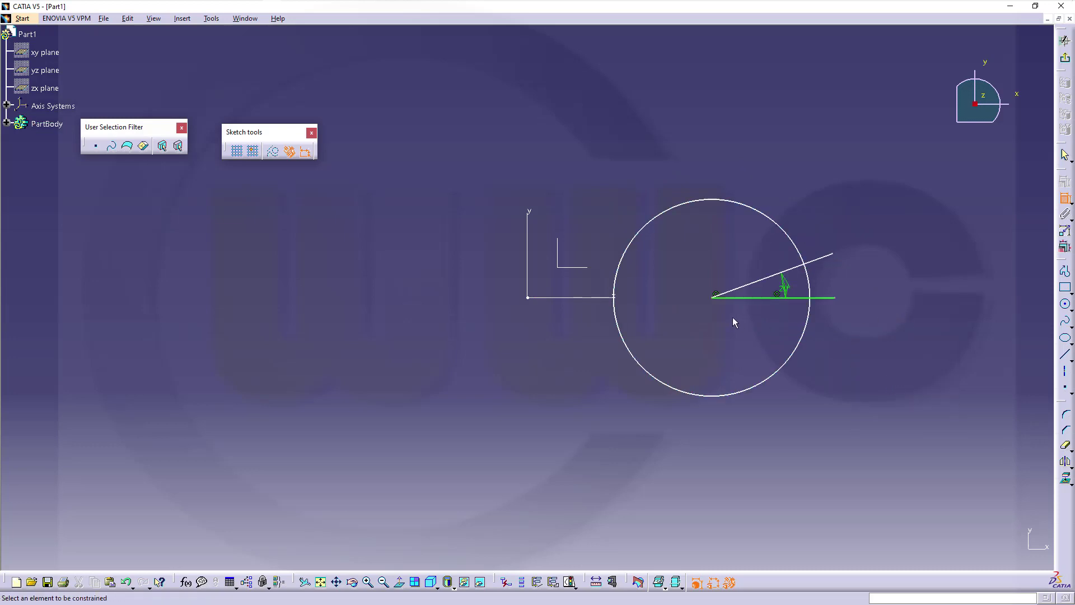
Make the circle's centre coincident with the y axis.
click(714, 298)
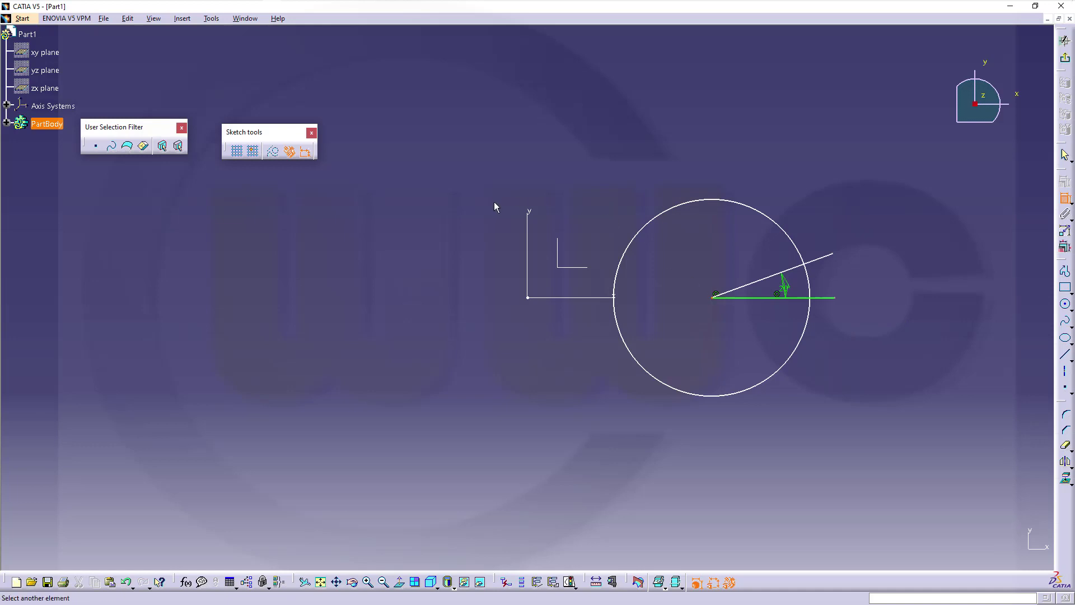
click(529, 217)
right_click(530, 203)
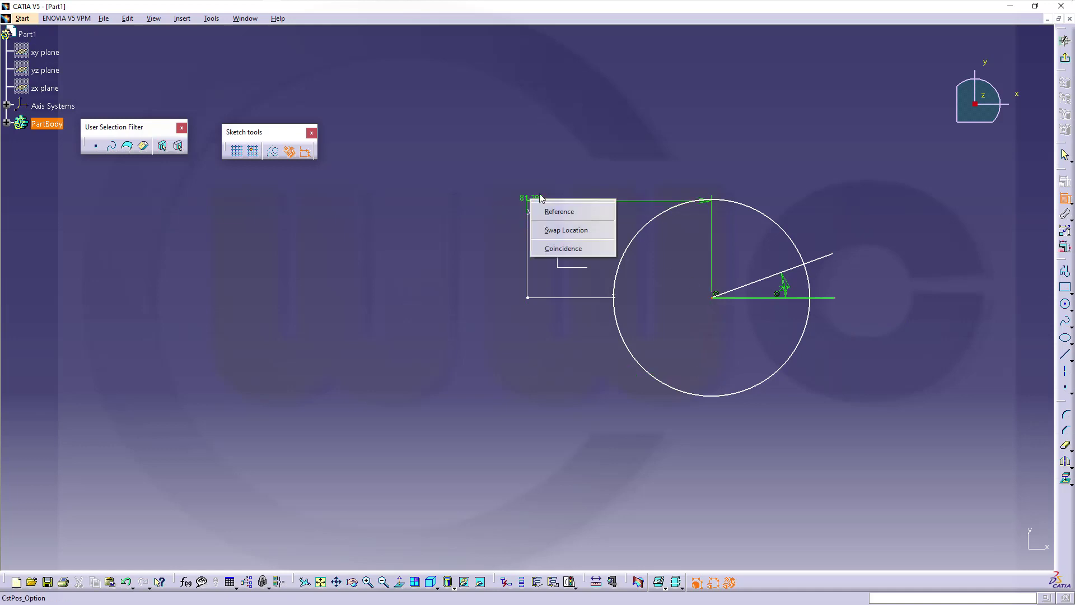
click(564, 249)
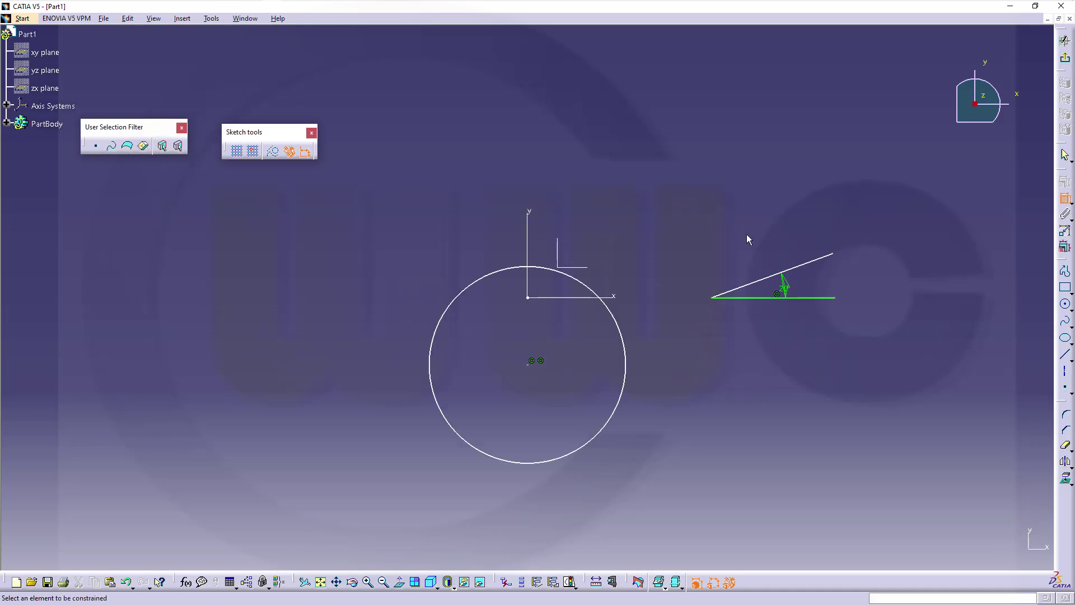
Make the corner shared by the two lines coincident with the circle's centre.
click(712, 298)
click(533, 364)
right_click(673, 366)
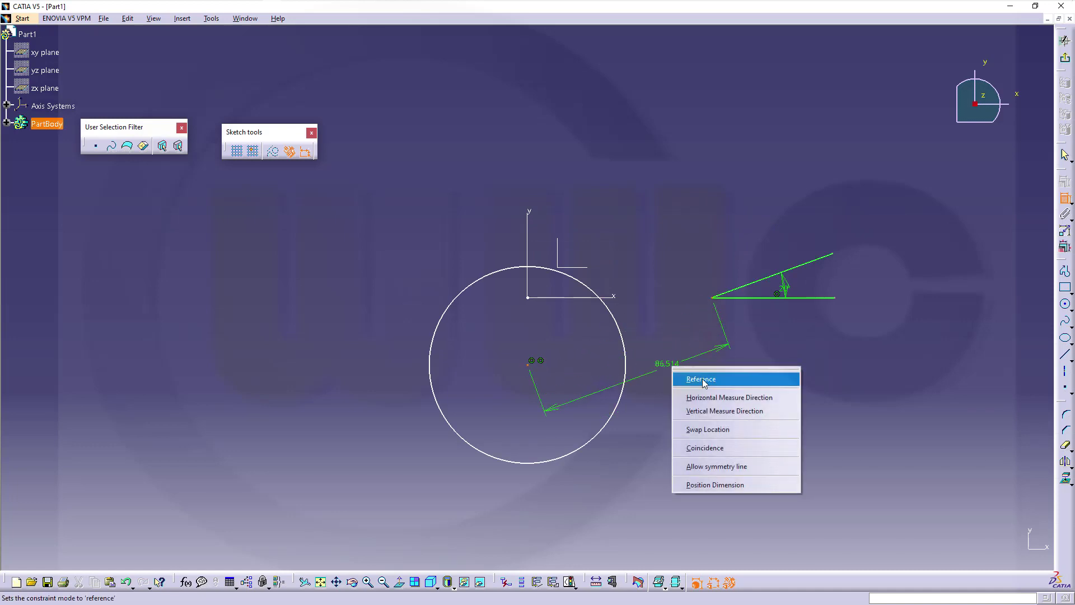
click(721, 446)
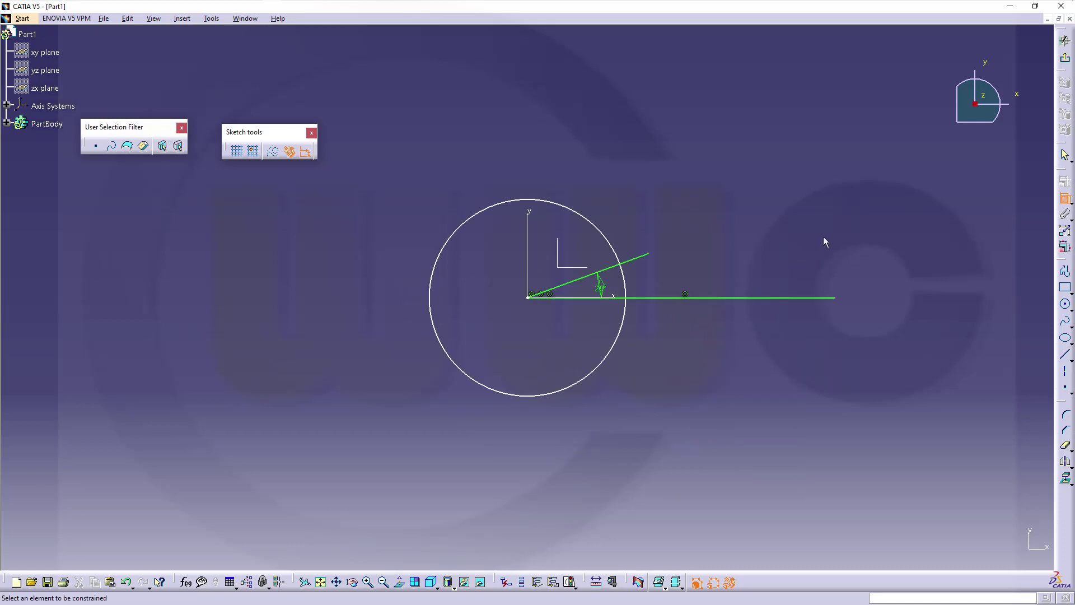
Quick Trim the line ends outside the circle and the surplus part of the circle, leaving a closed wedge.
click(1065, 445)
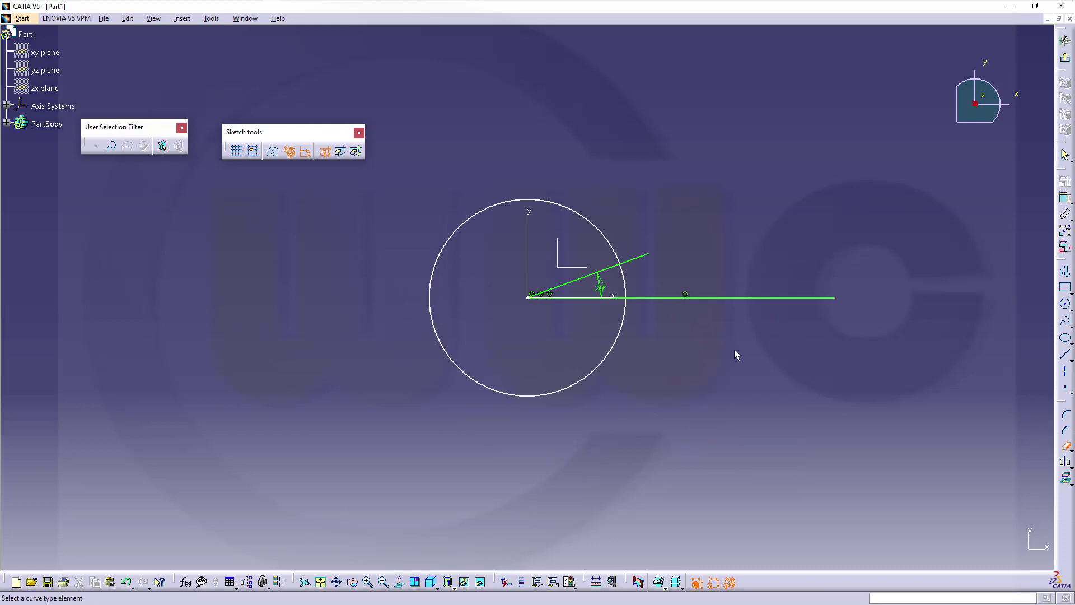
click(695, 298)
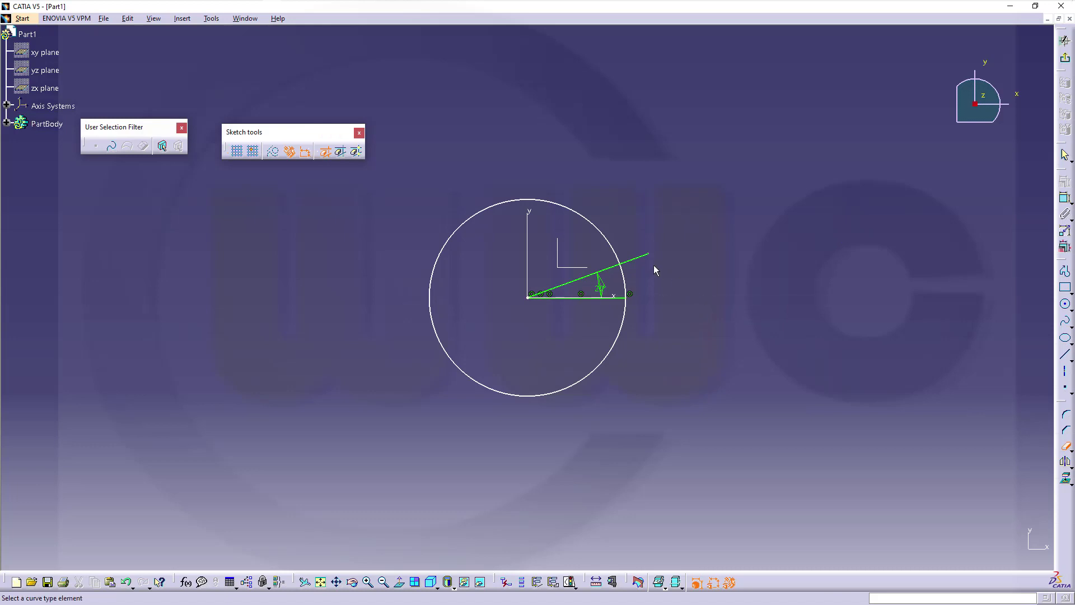
click(644, 256)
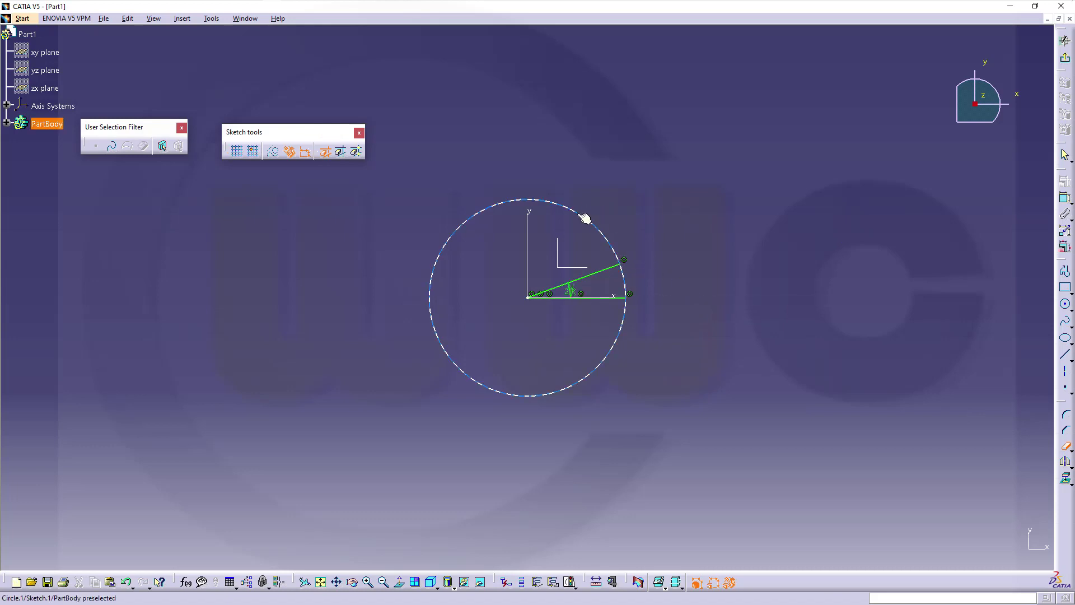
click(584, 217)
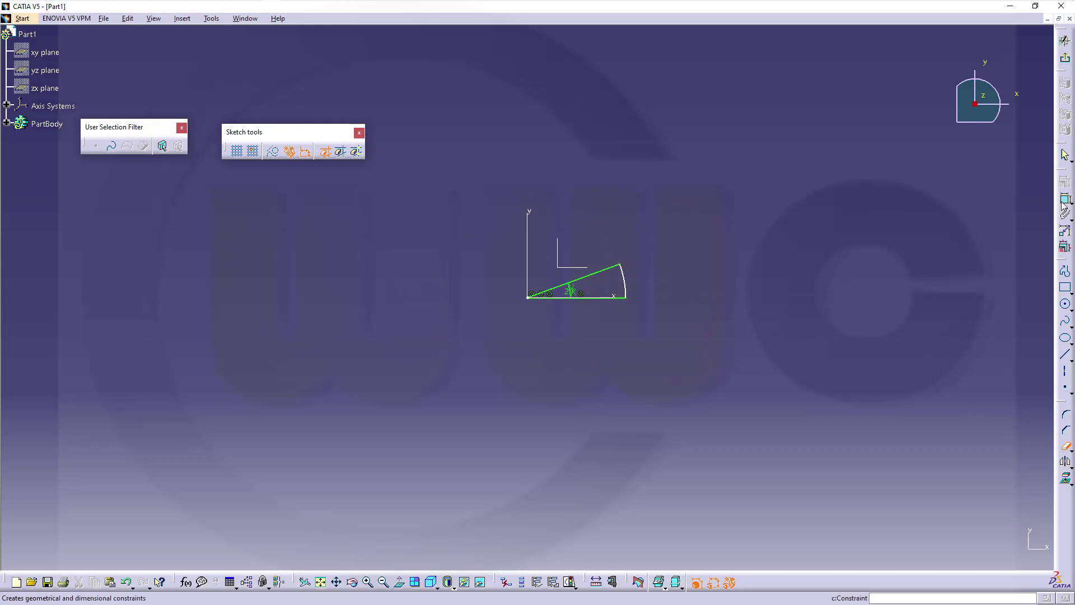
key(Escape)
Dimension the wedge's arc with a radius of 100 mm and exit the sketch.
click(632, 283)
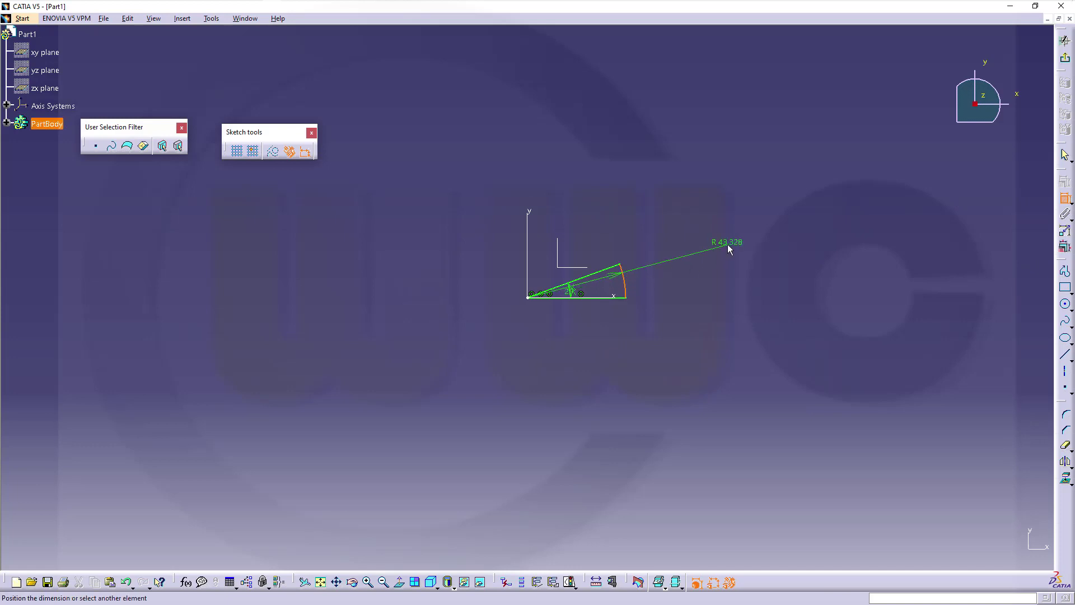
click(735, 238)
double_click(746, 242)
text(100)
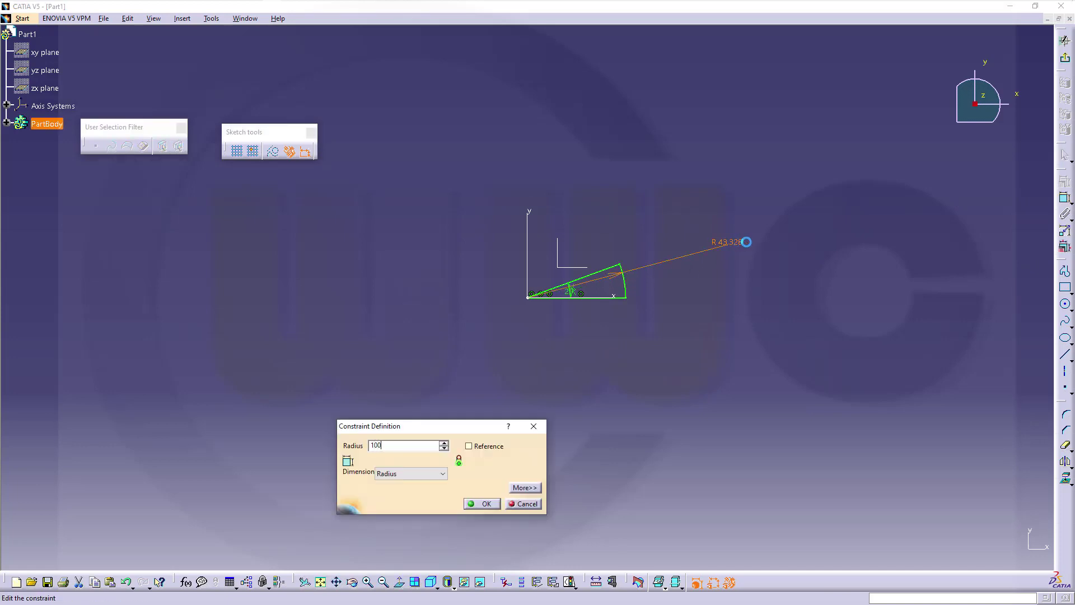
key(Return)
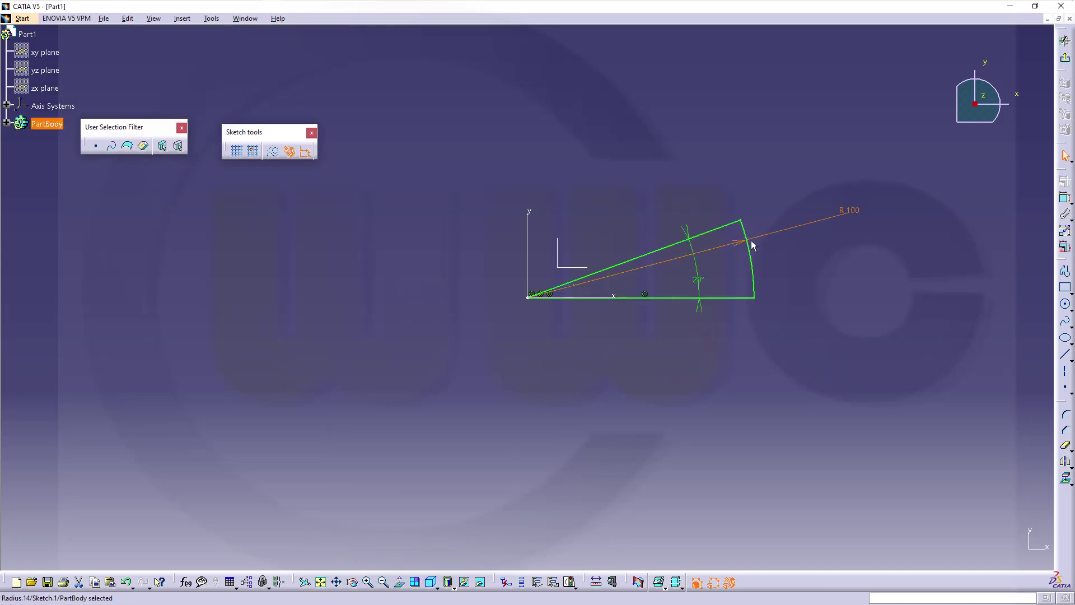
click(861, 249)
click(1065, 41)
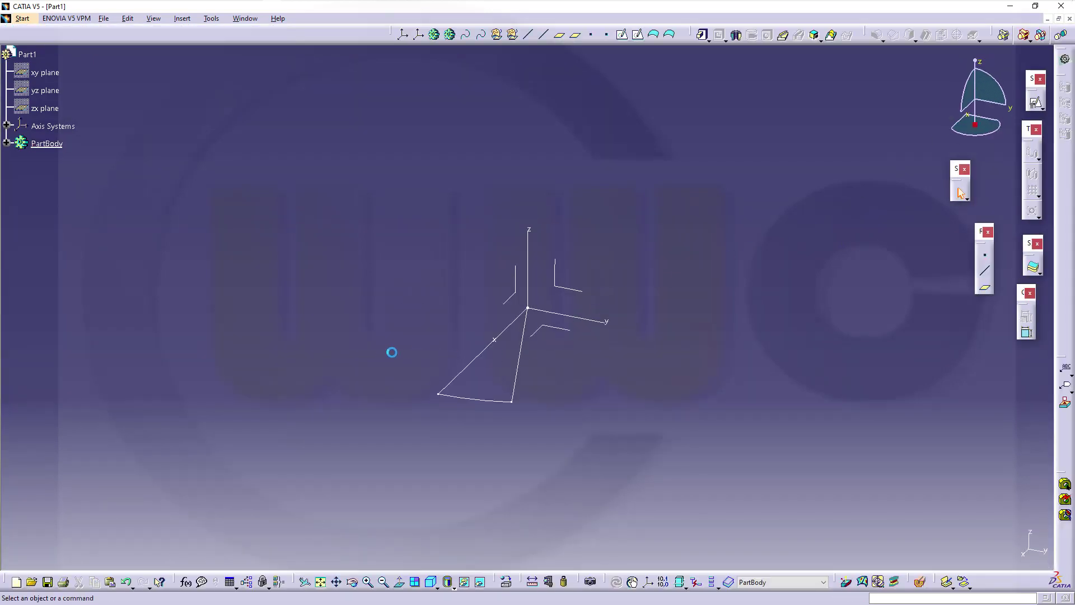
Create an integer parameter named step_counter with the value 18.
click(185, 582)
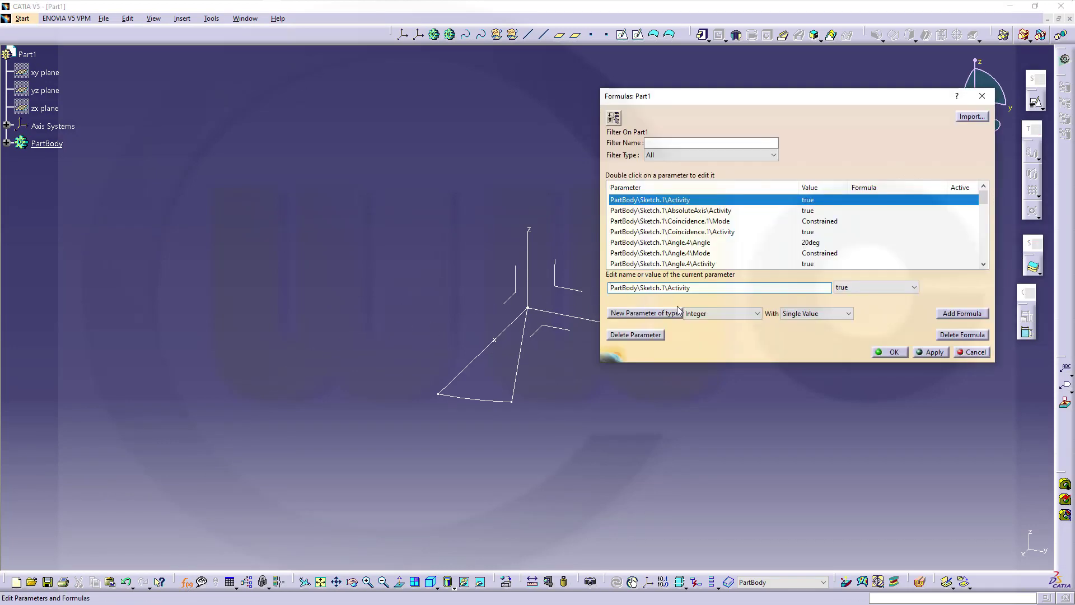
click(648, 313)
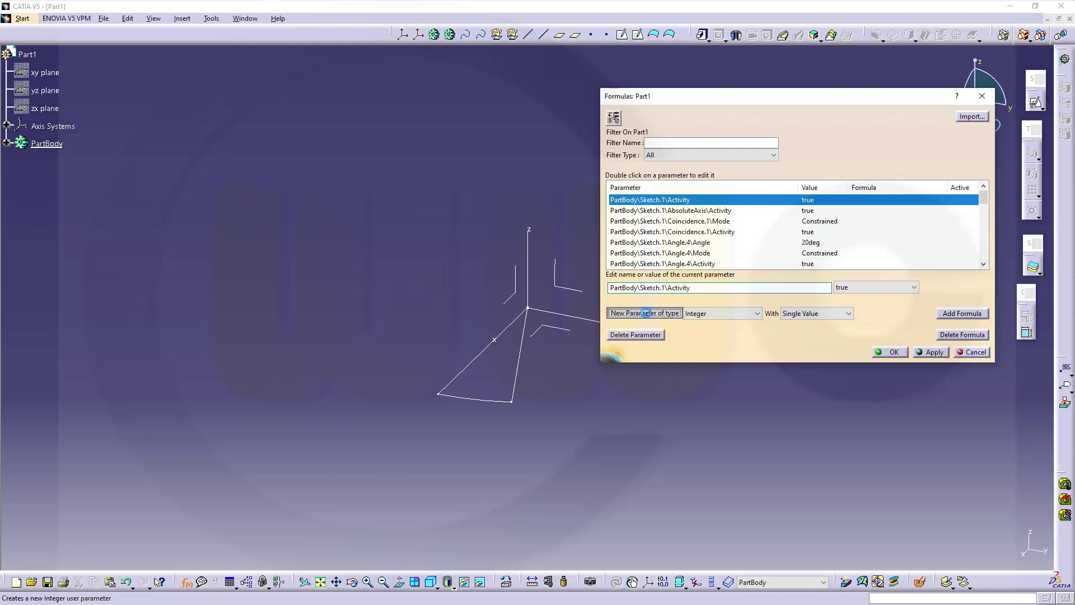
double_click(615, 288)
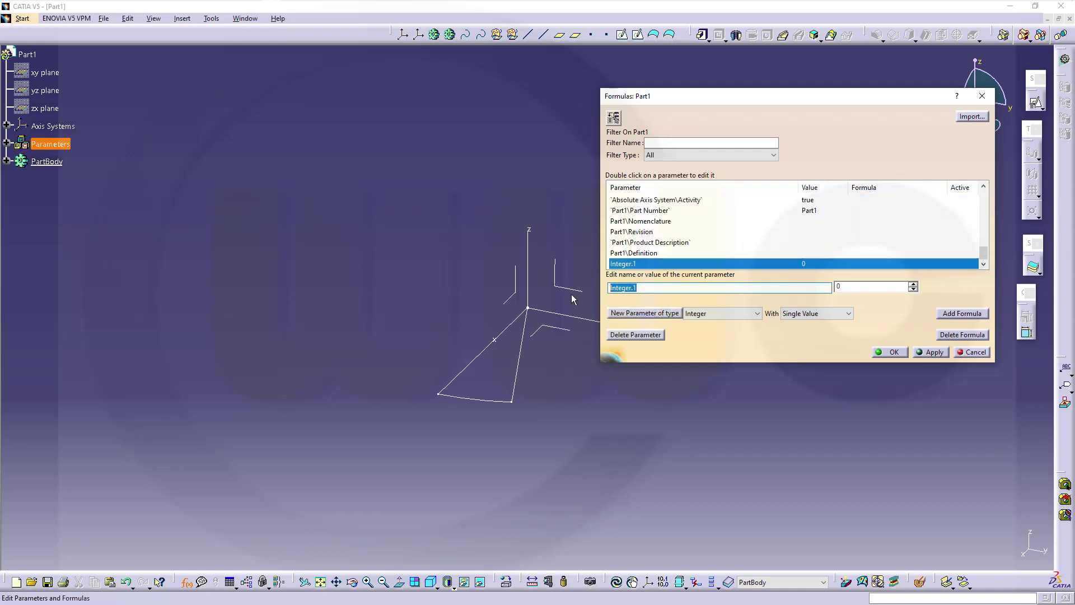
text(step_counter)
key(Tab)
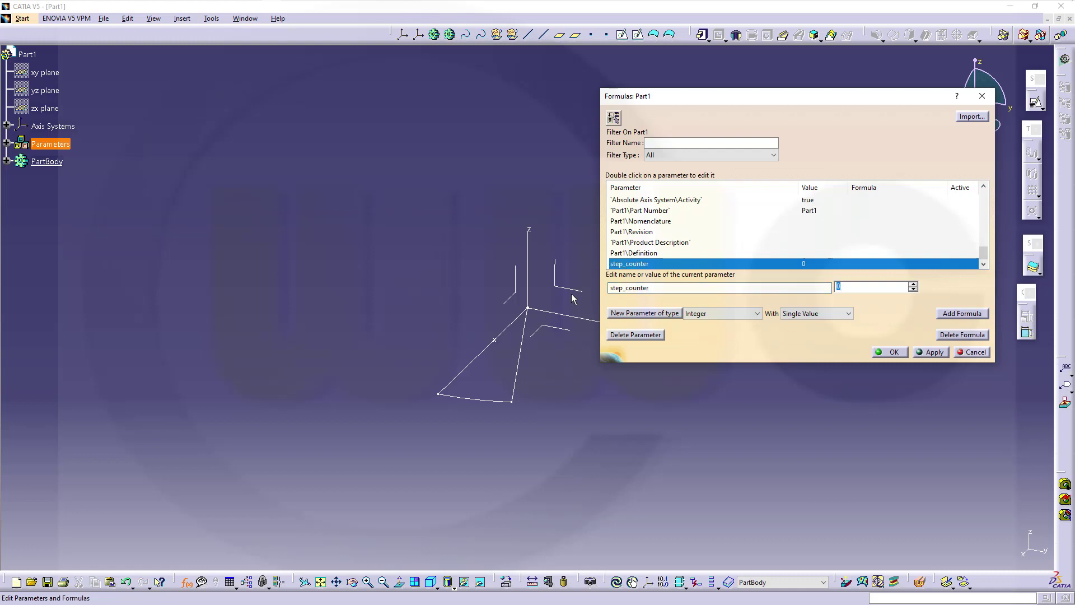
text(18)
click(924, 356)
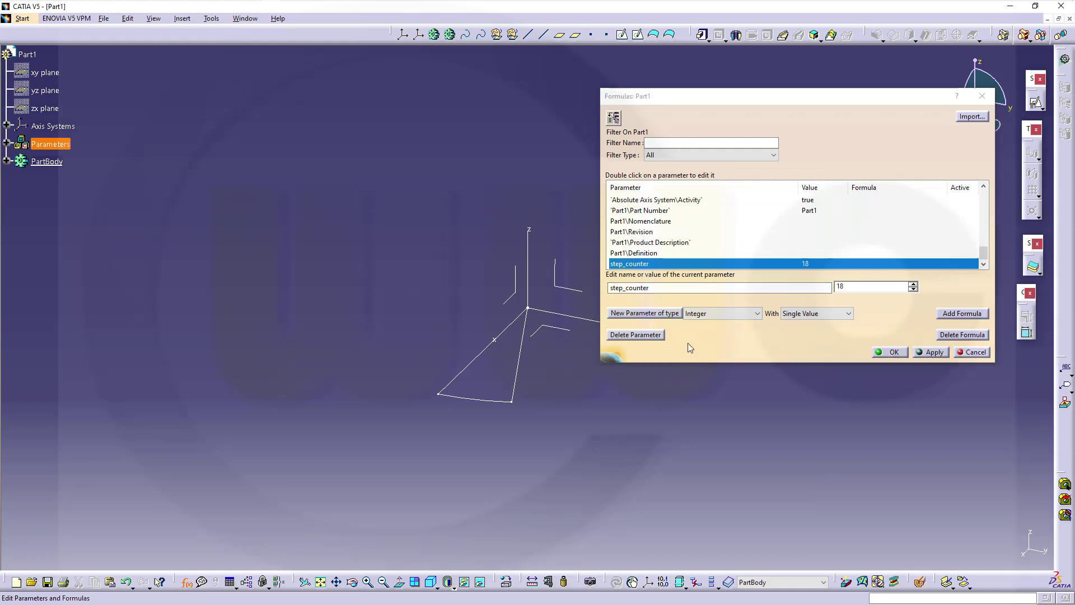
Create an angle parameter named step_angle with the value 20 deg.
click(755, 314)
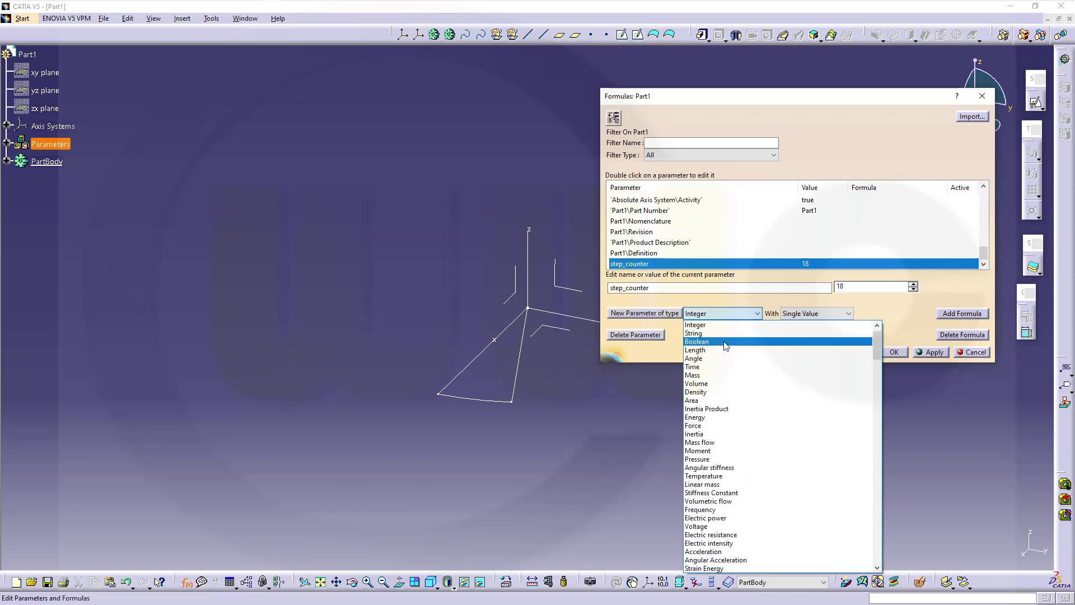
click(700, 358)
click(644, 313)
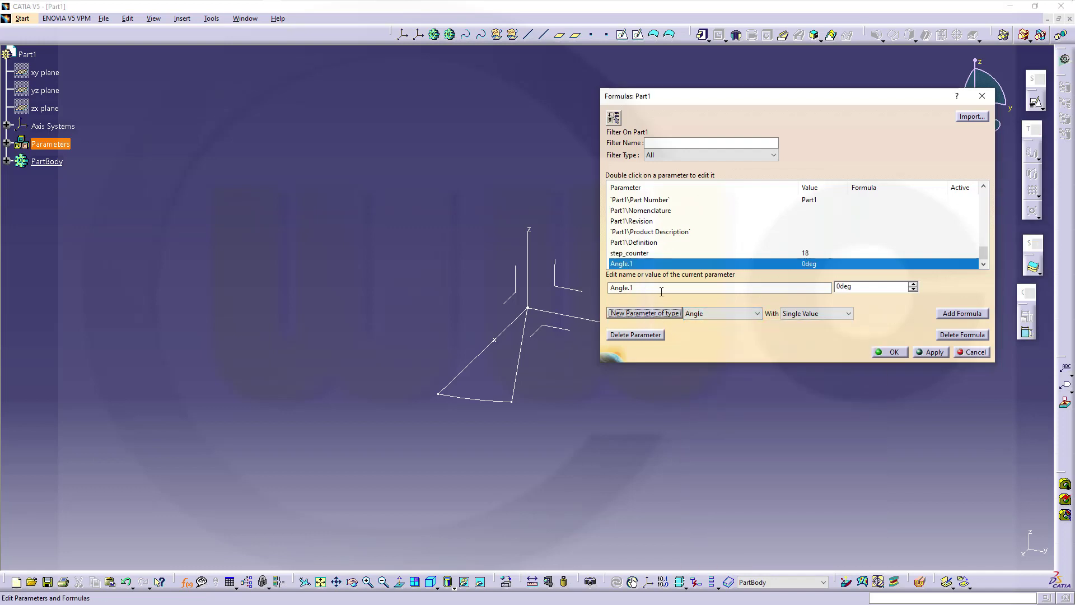
double_click(662, 291)
text(st)
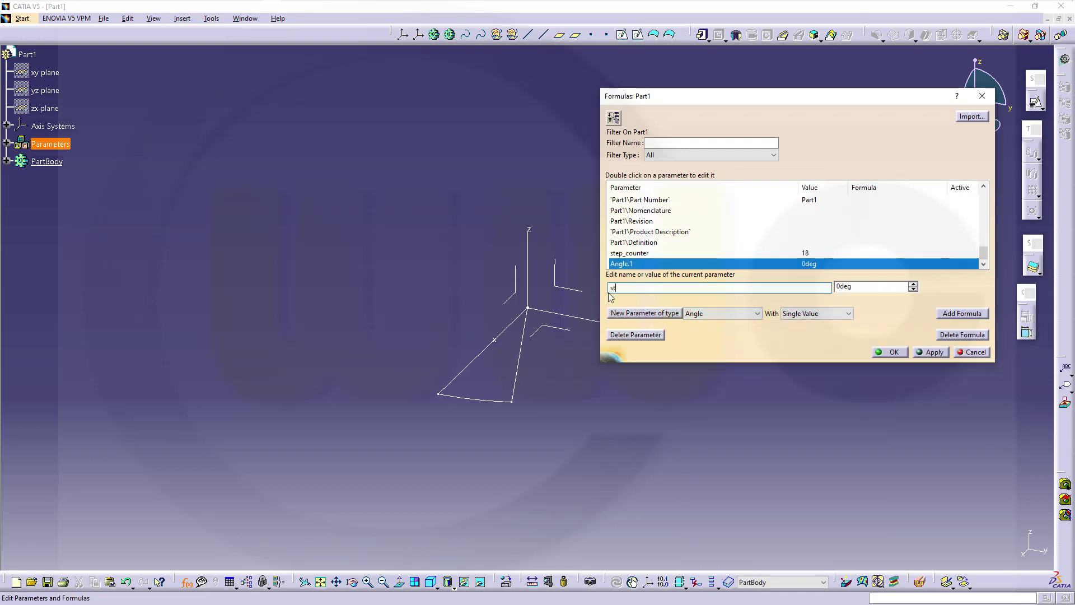
text(ep)
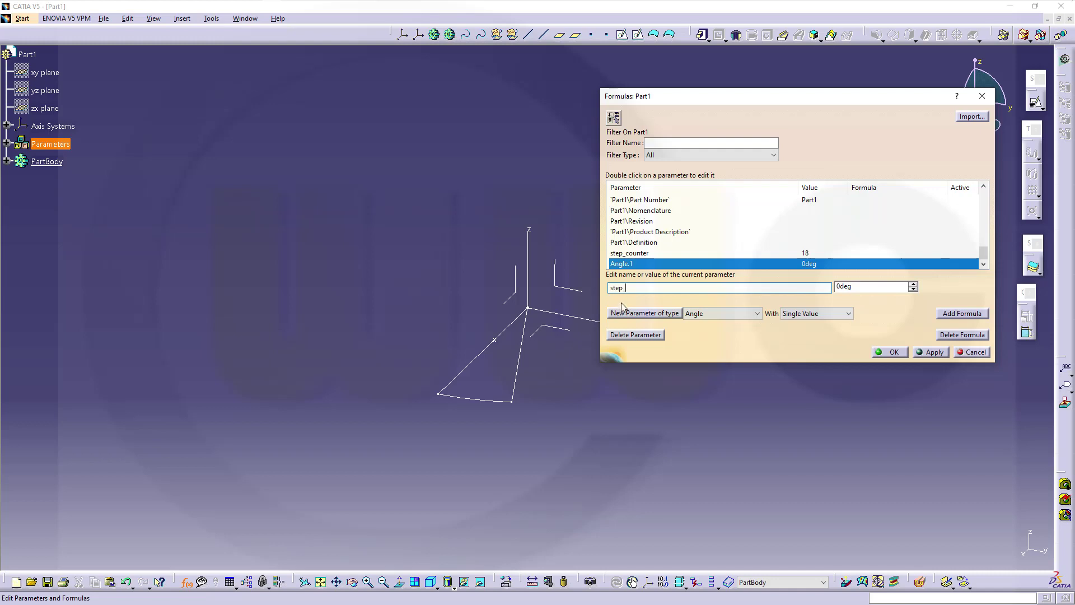
text(_angle)
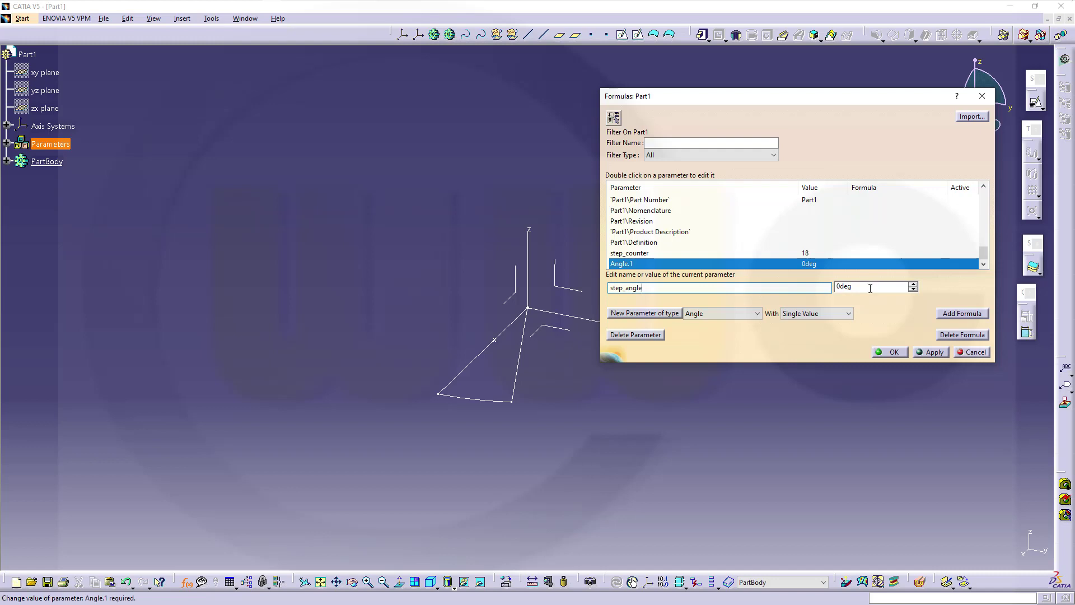
click(870, 288)
text(20)
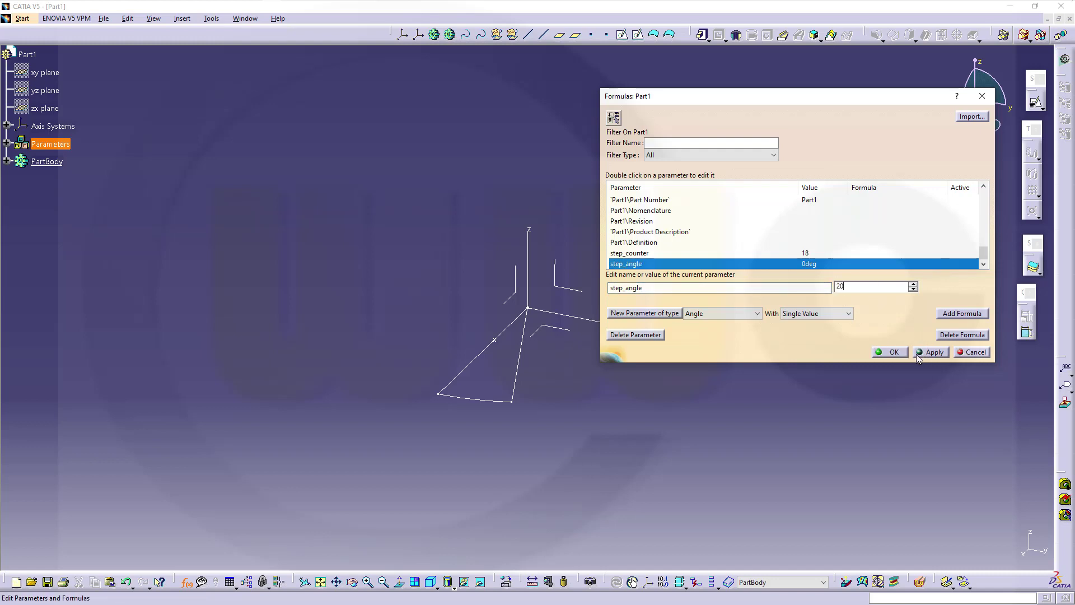
key(Return)
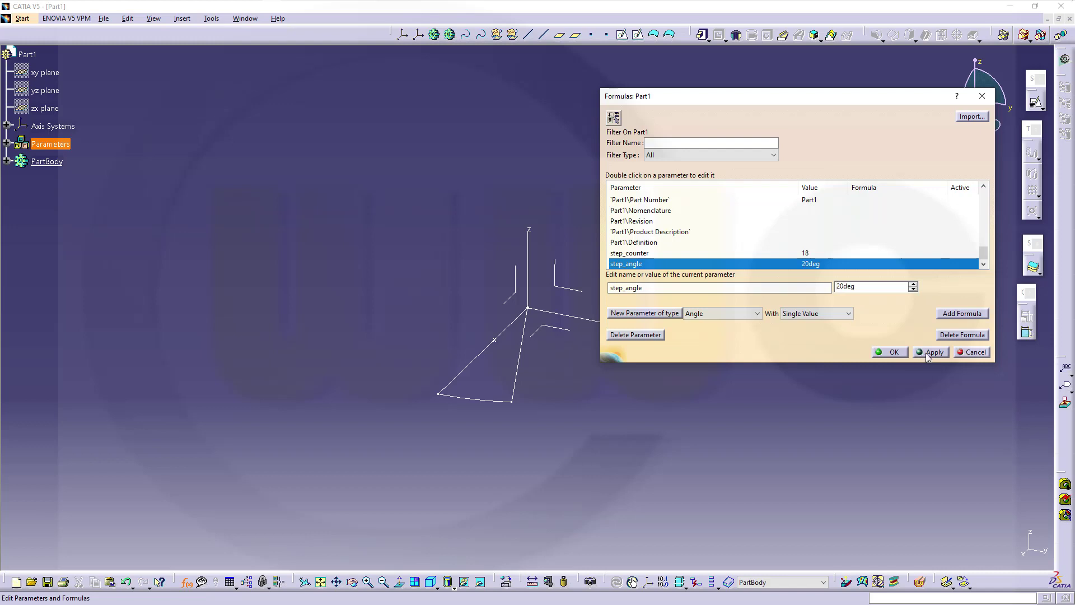
click(930, 354)
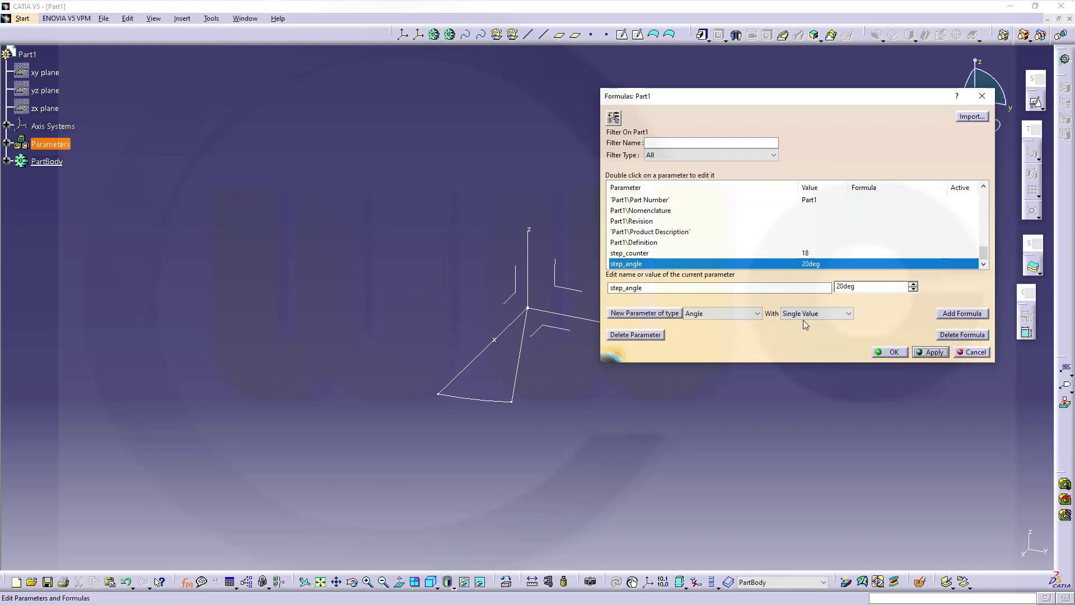
Create a length parameter named step_height with the value 20 mm and close the formulas dialog.
click(757, 314)
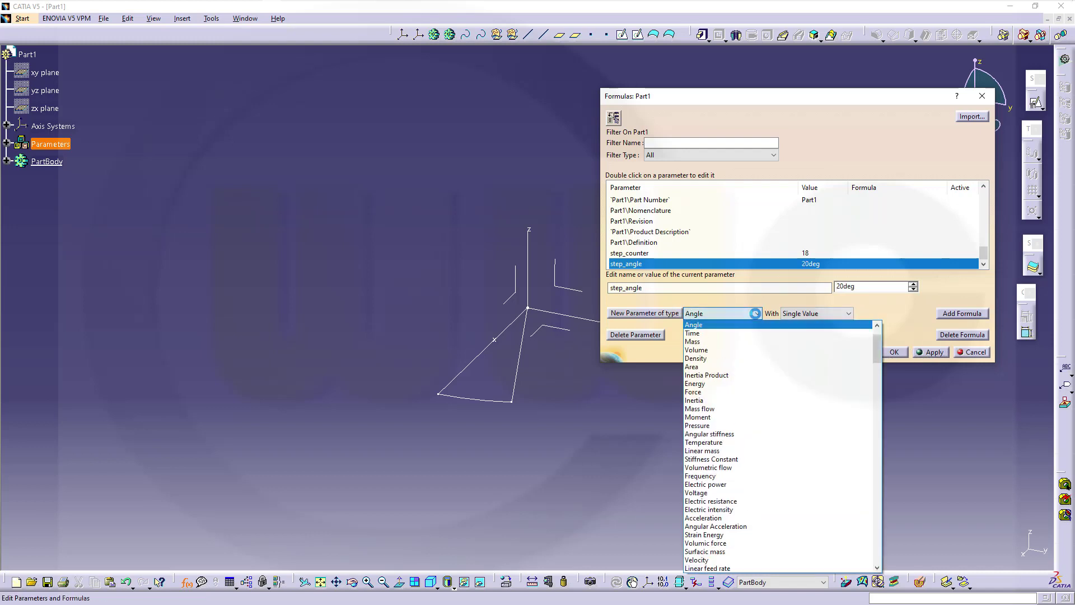
scroll(761, 342, up, 2)
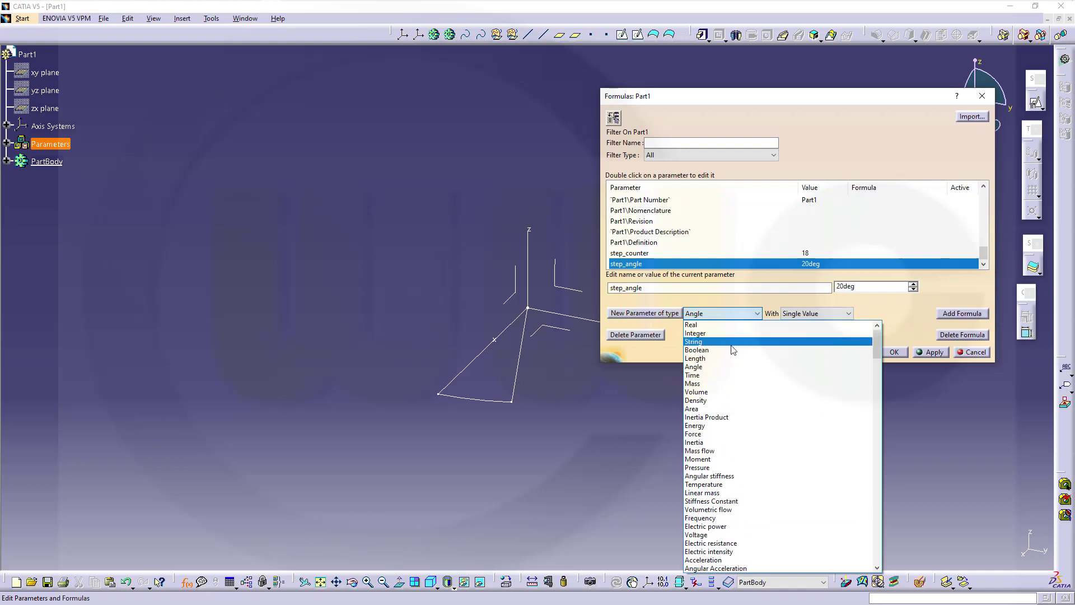
click(712, 359)
click(665, 315)
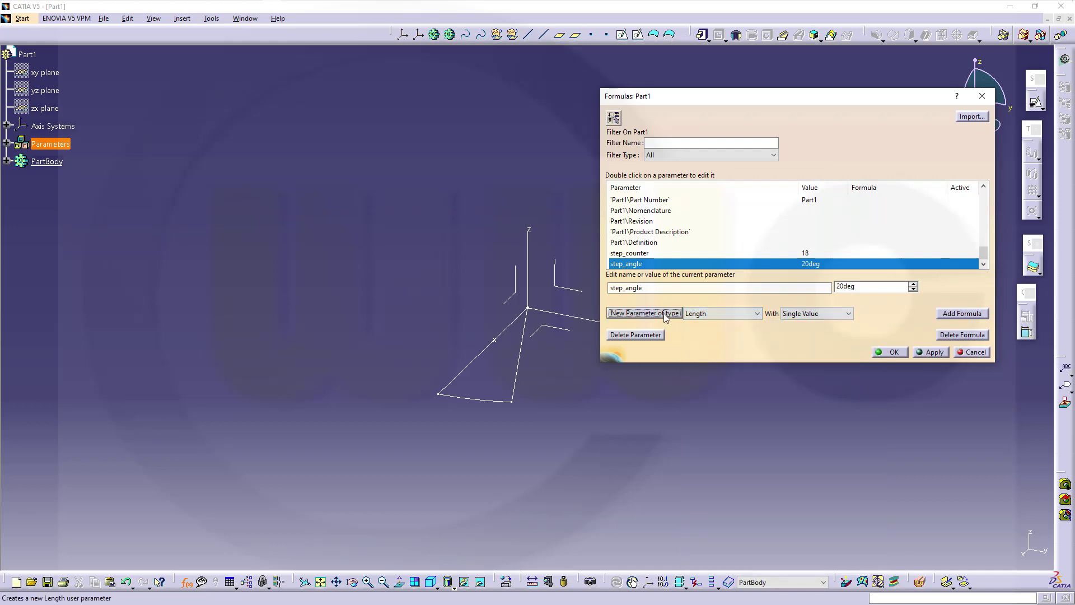
double_click(654, 288)
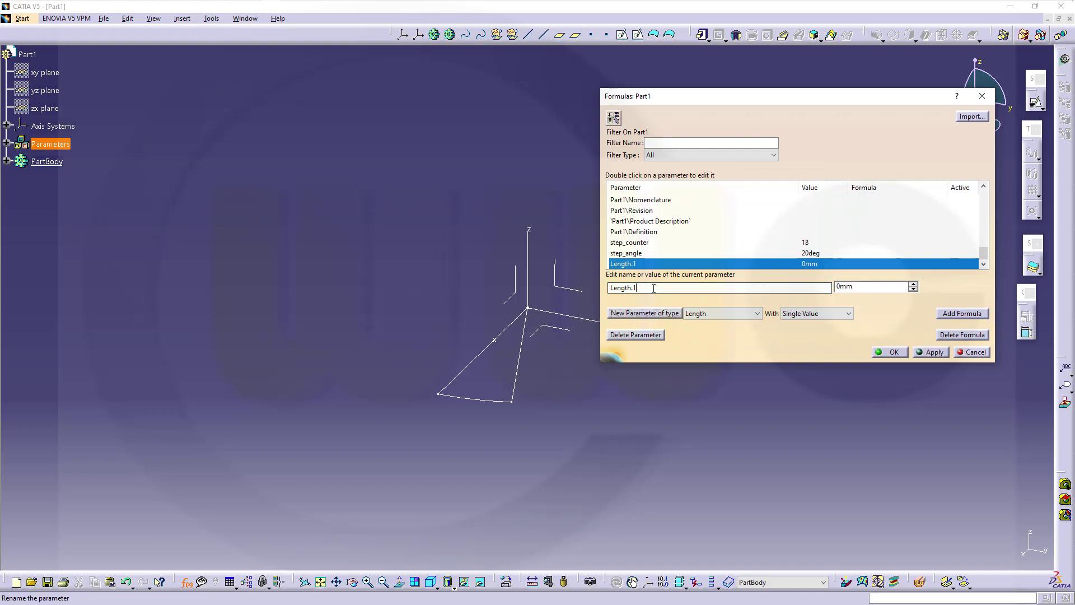
text(ste)
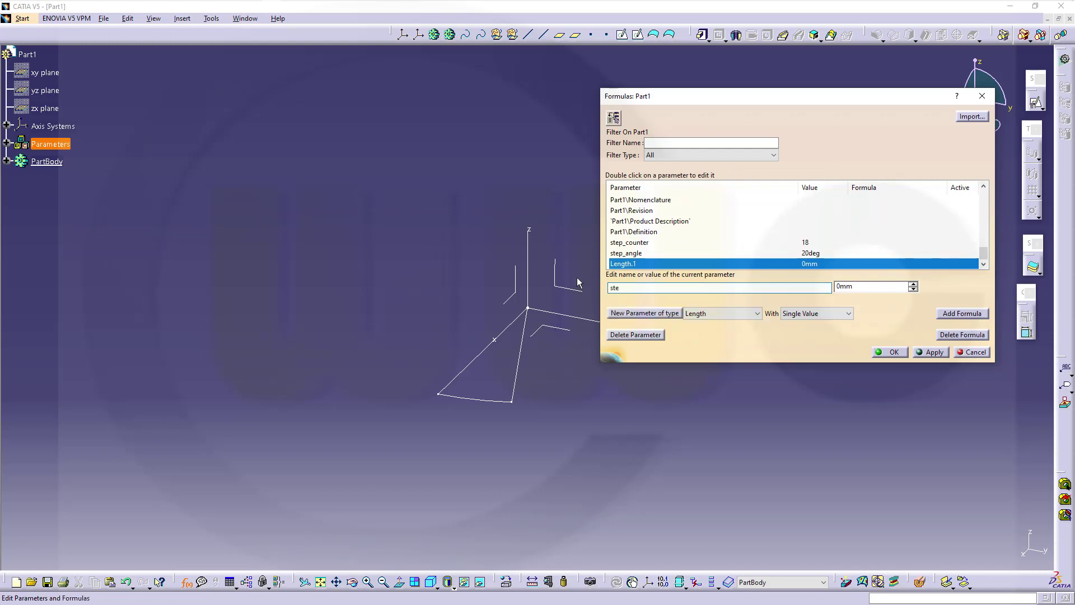
text(p)
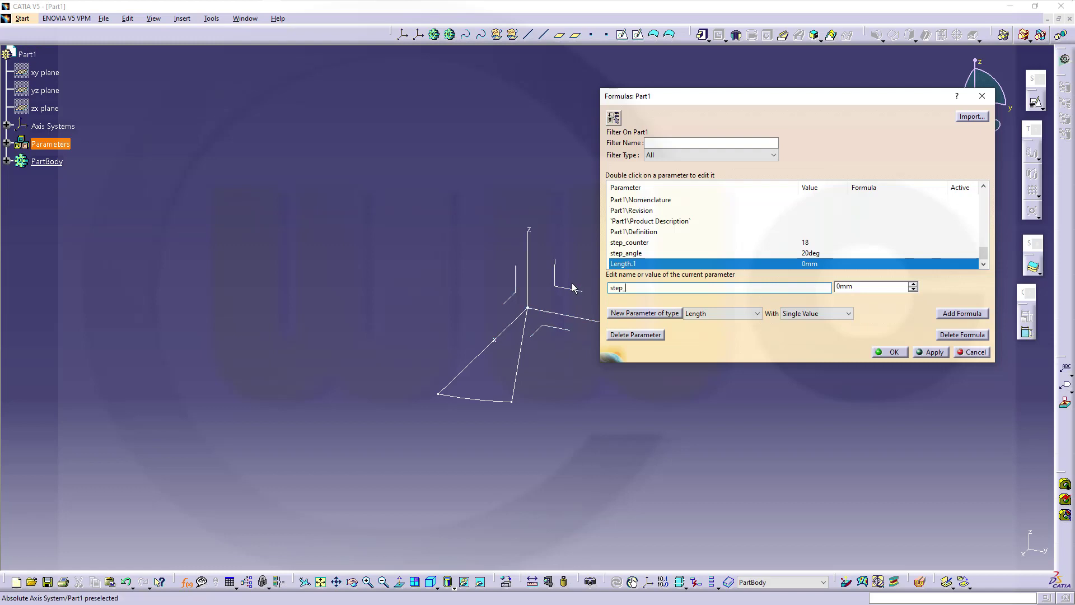
text(_height)
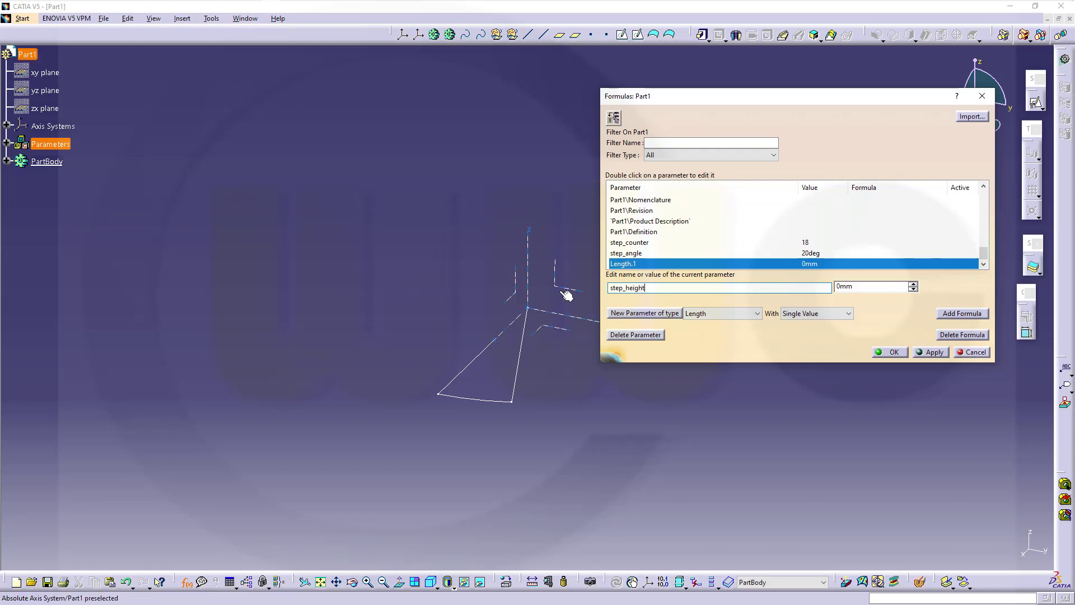
key(Tab)
text(20)
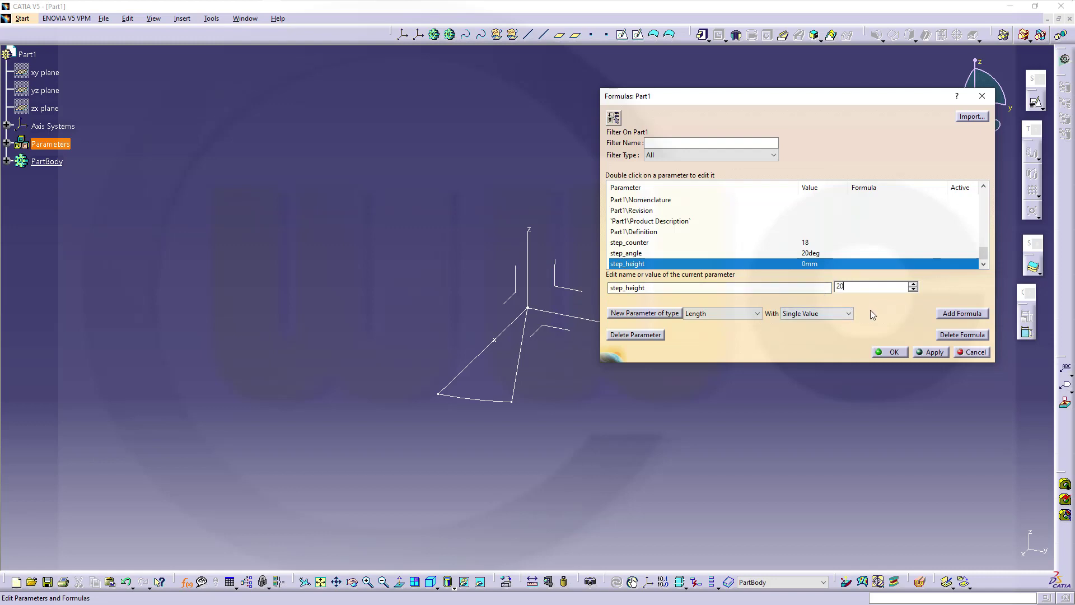
key(Return)
click(896, 353)
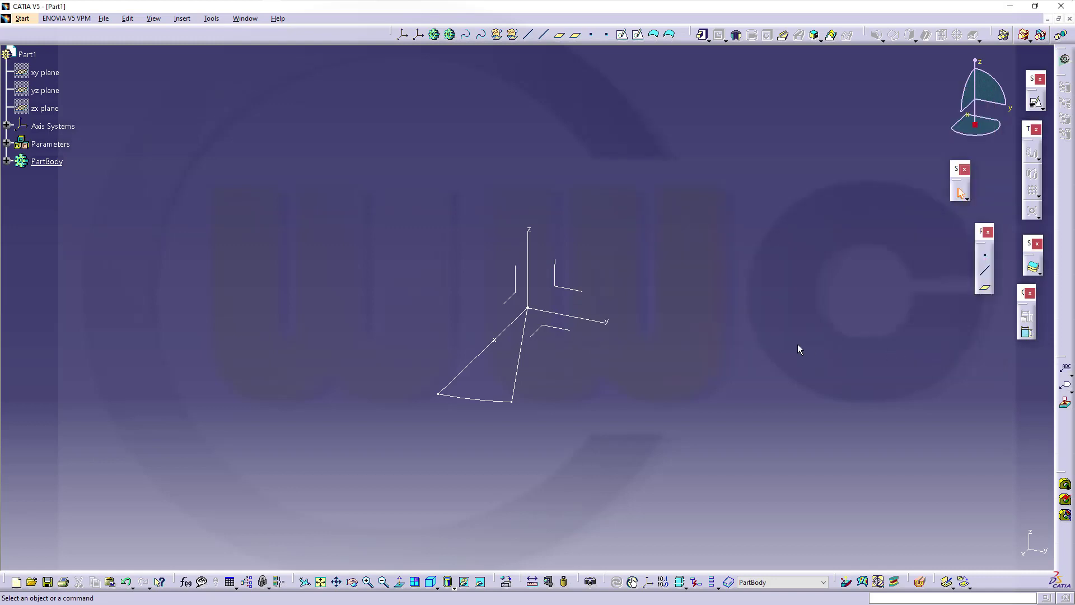
Link the angle constraint in the wedge sketch to the step_angle parameter with a formula.
click(6, 143)
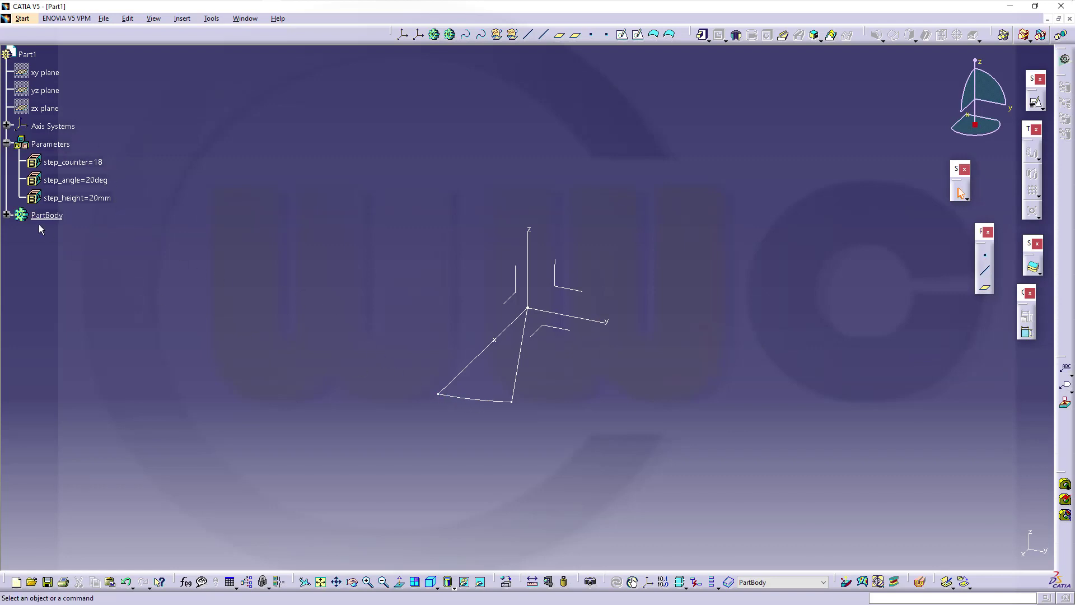
click(7, 216)
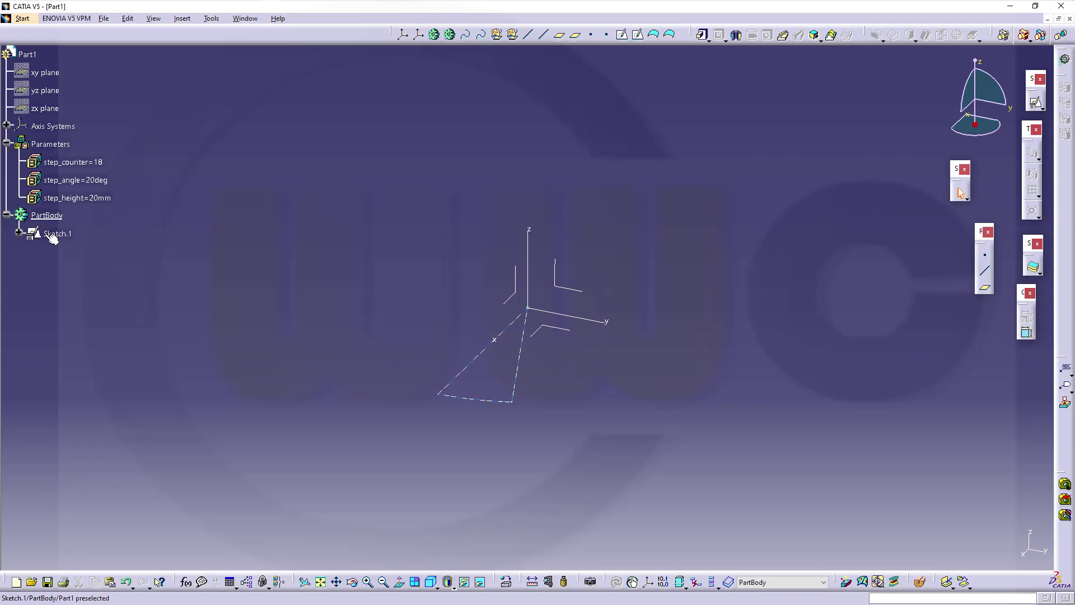
double_click(53, 233)
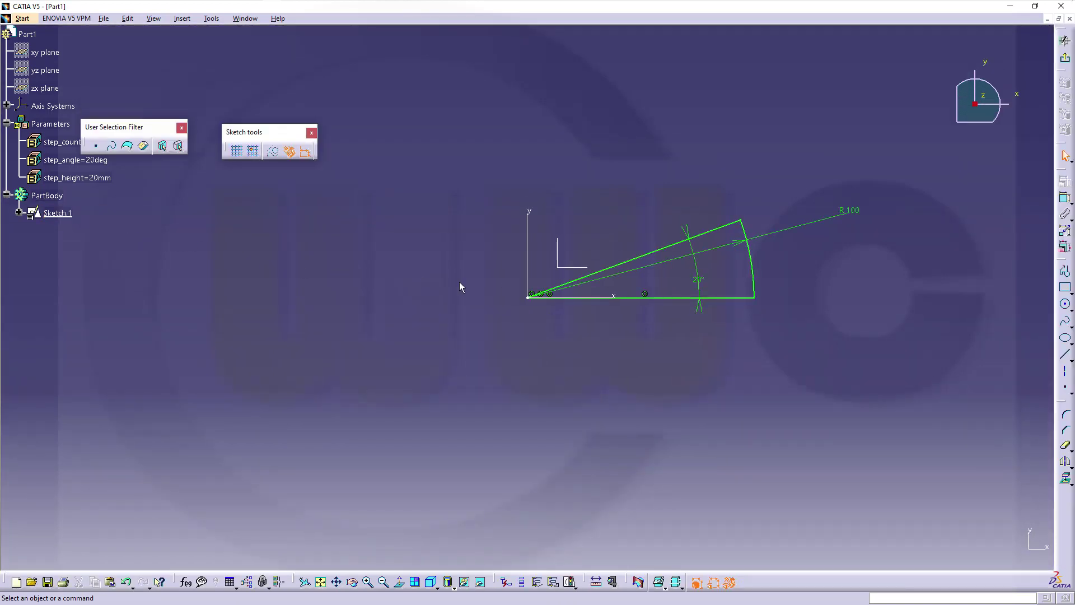
double_click(698, 280)
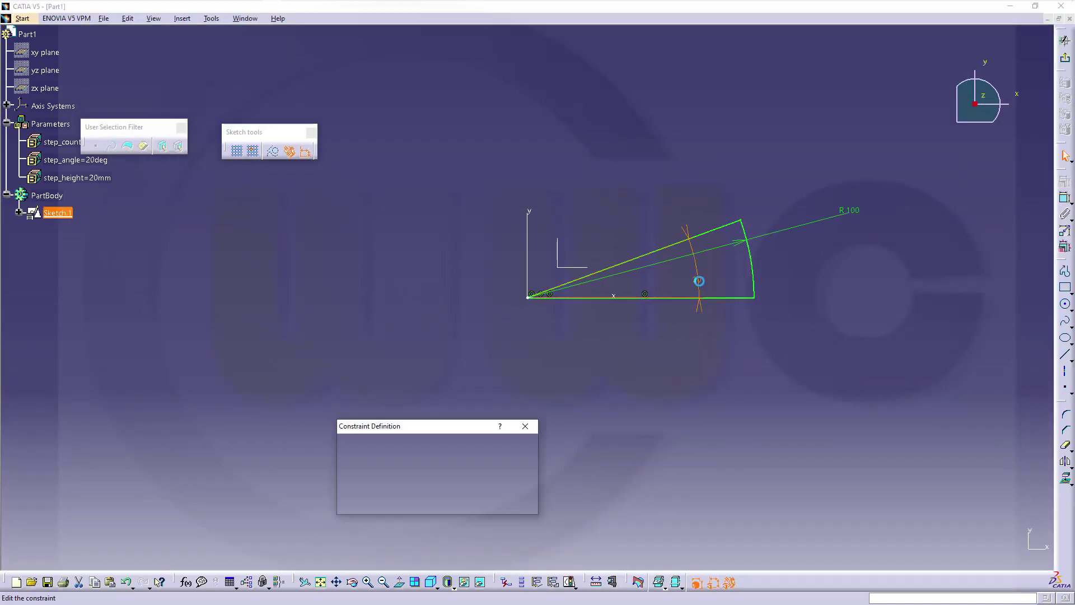
right_click(386, 446)
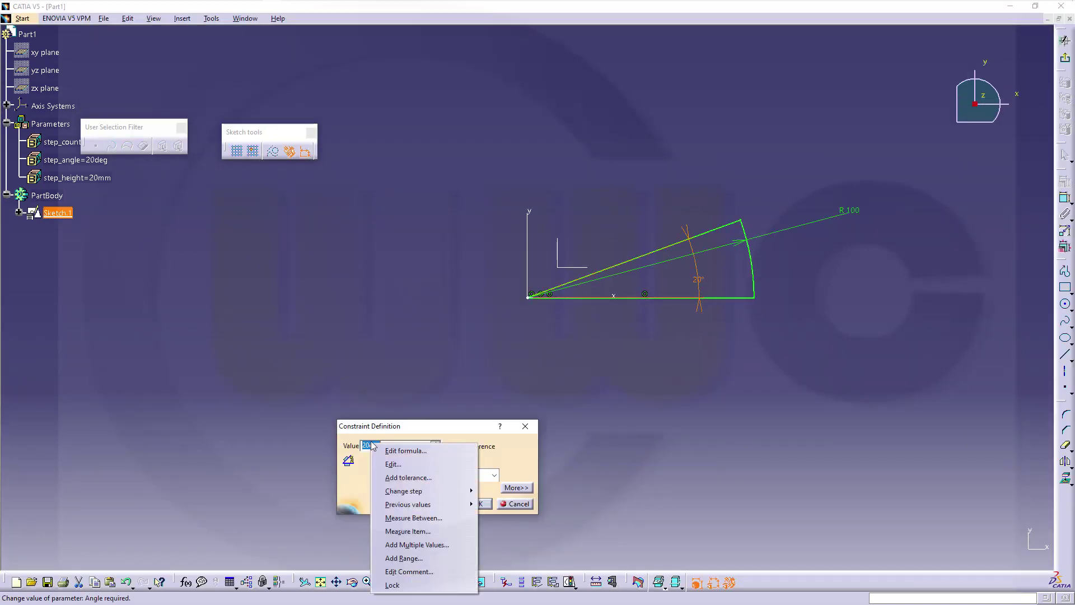
click(406, 451)
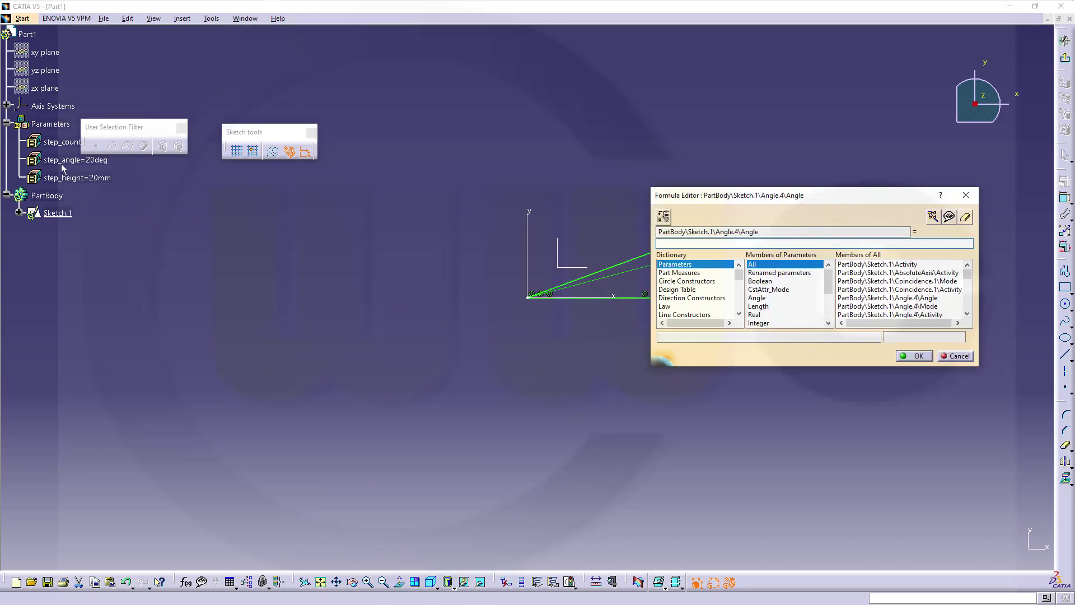
click(66, 160)
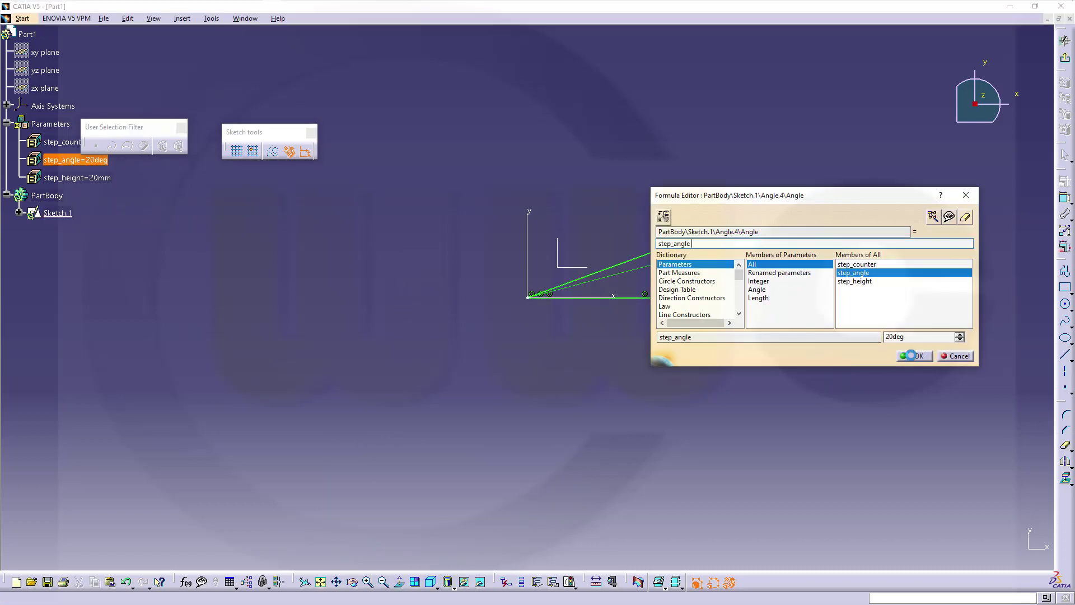
click(911, 356)
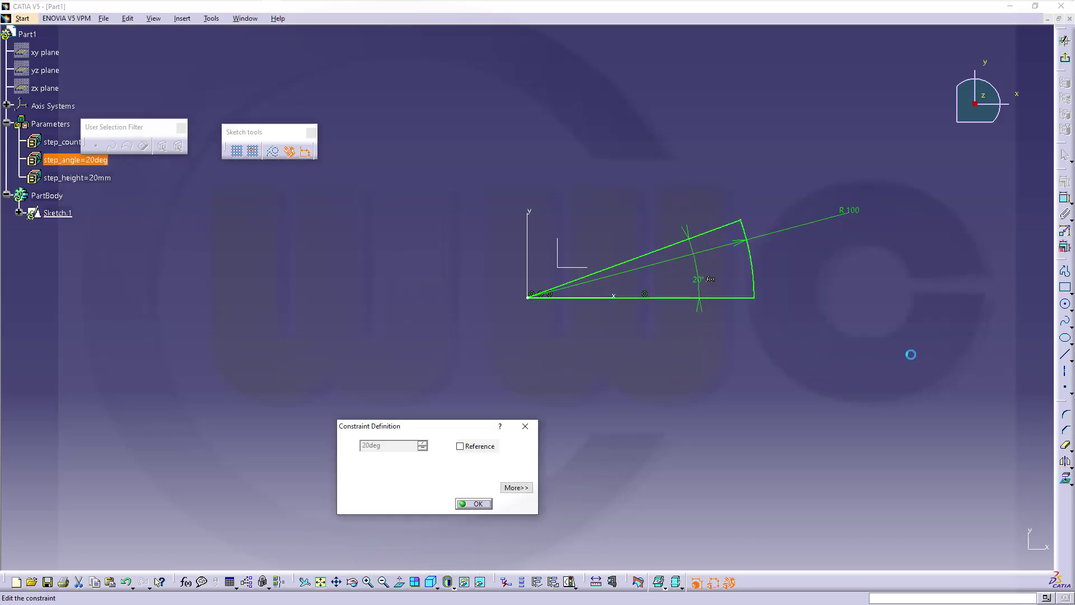
click(472, 504)
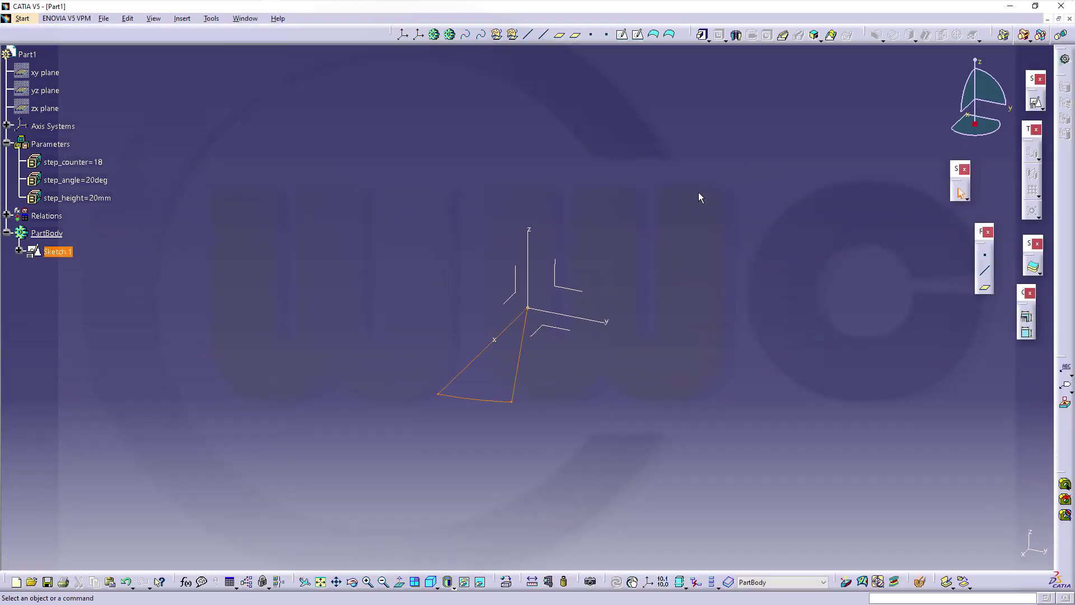
Extrude the wedge sketch as a pad with its length linked to the step_height parameter by a formula.
click(492, 207)
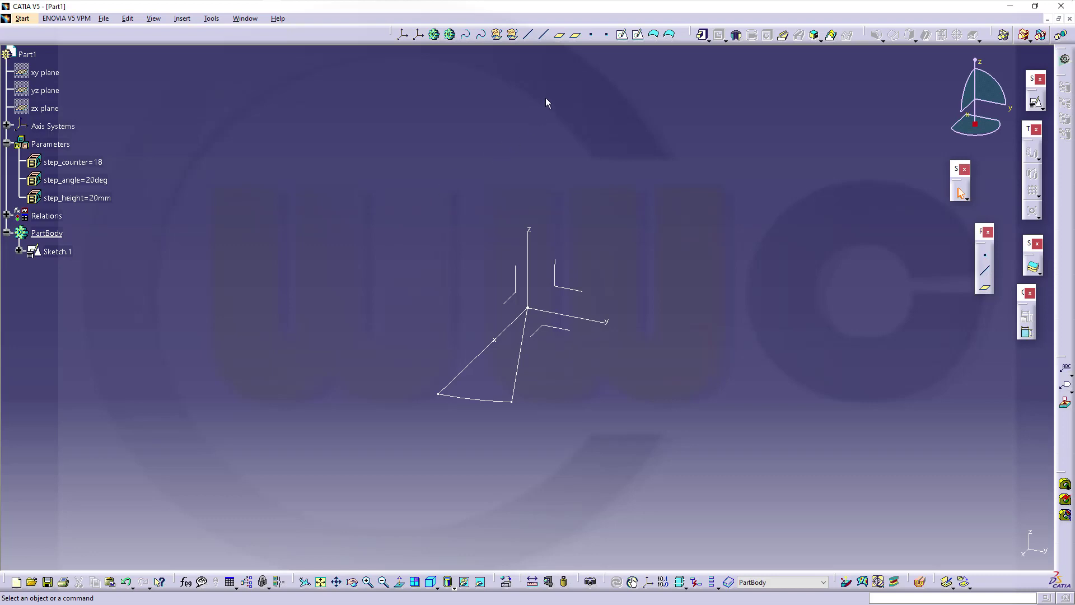
click(702, 35)
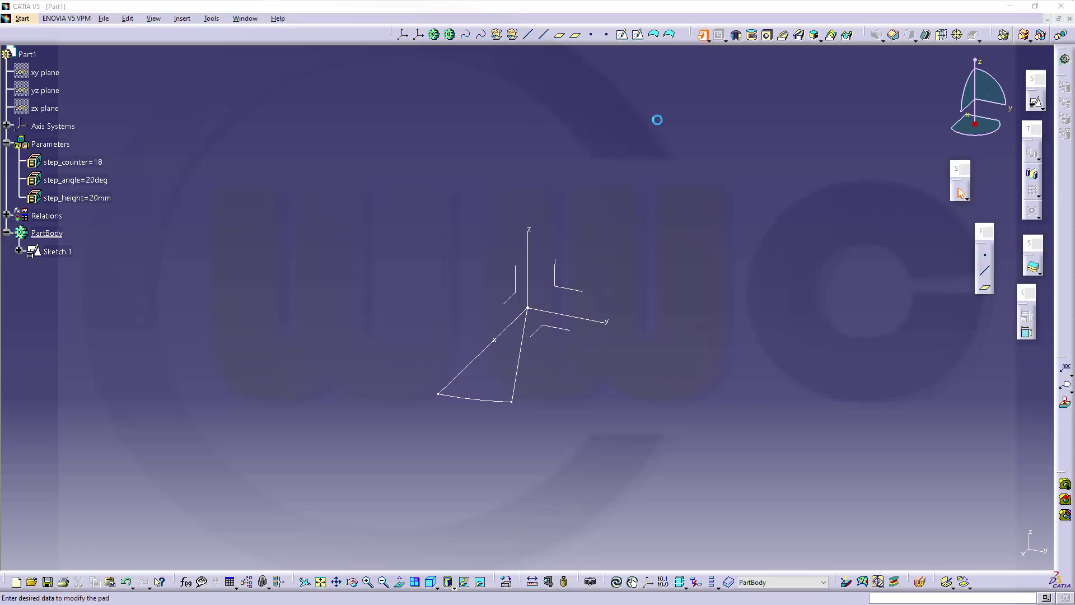
click(520, 398)
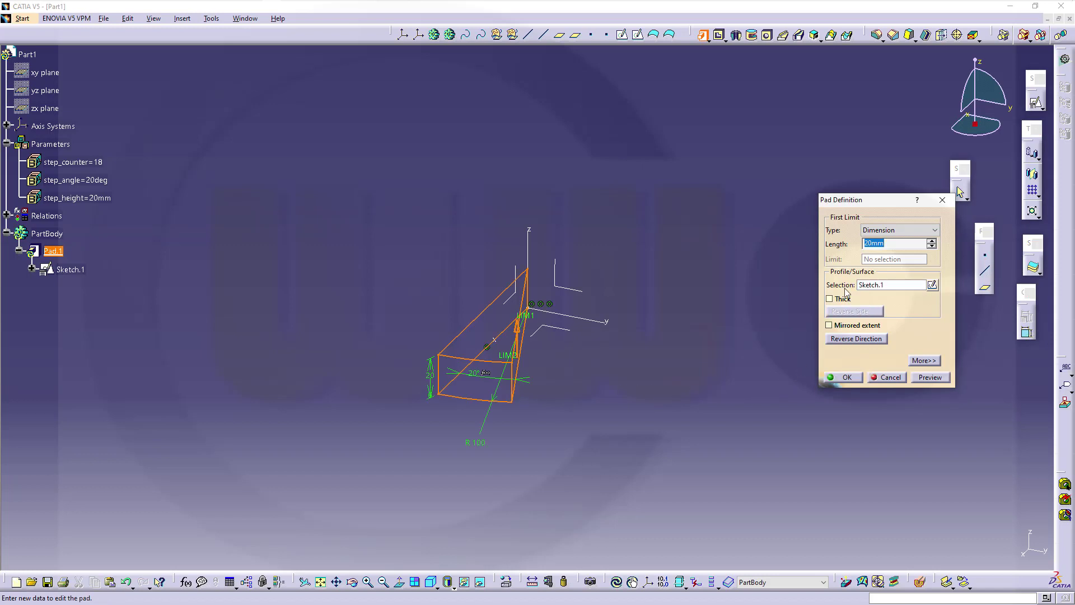
right_click(884, 245)
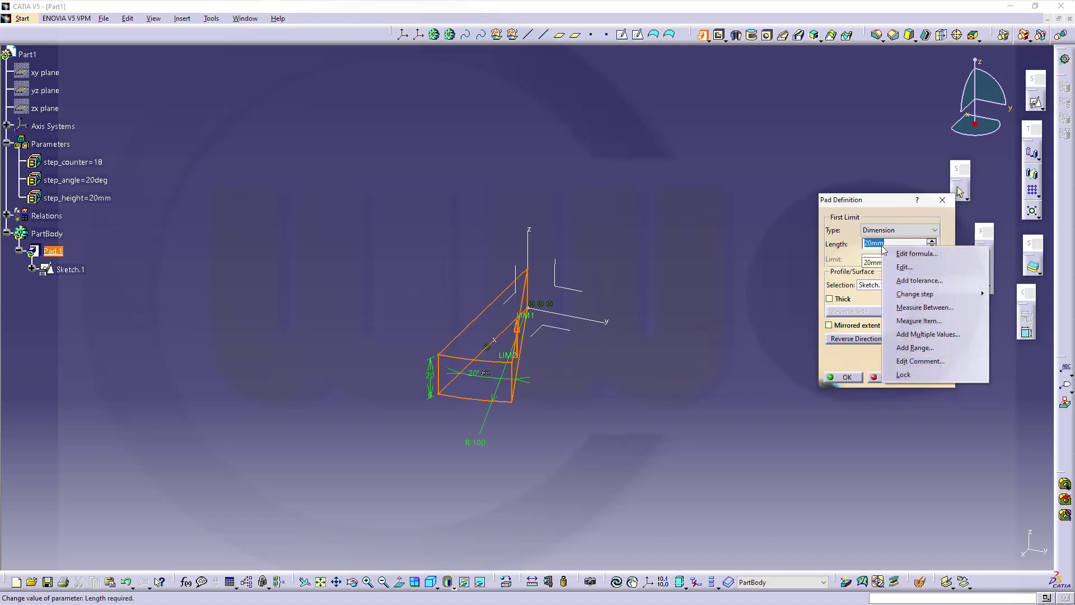
click(902, 252)
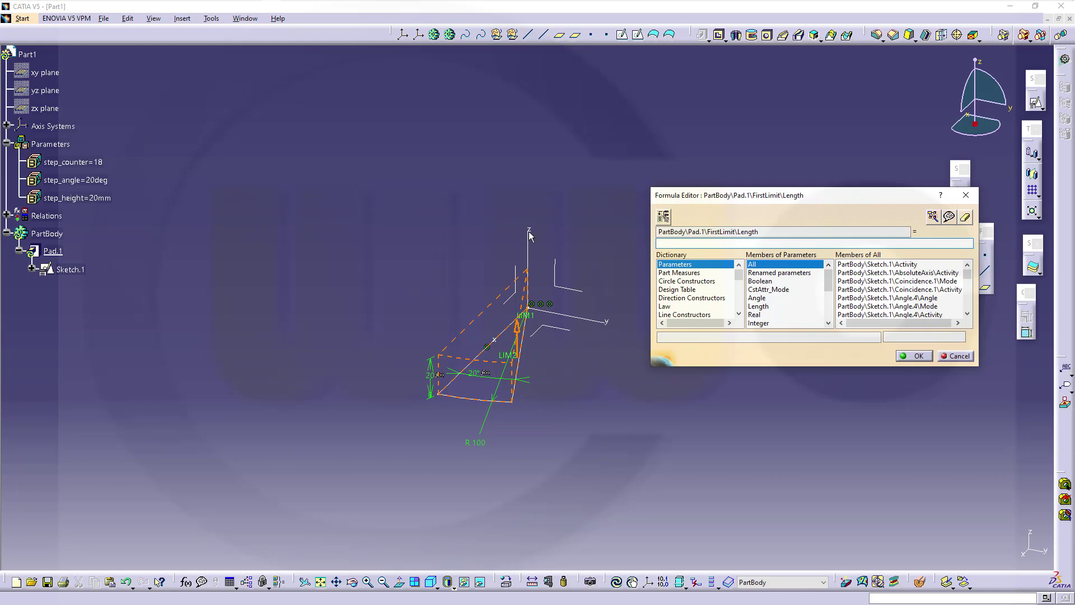
click(84, 198)
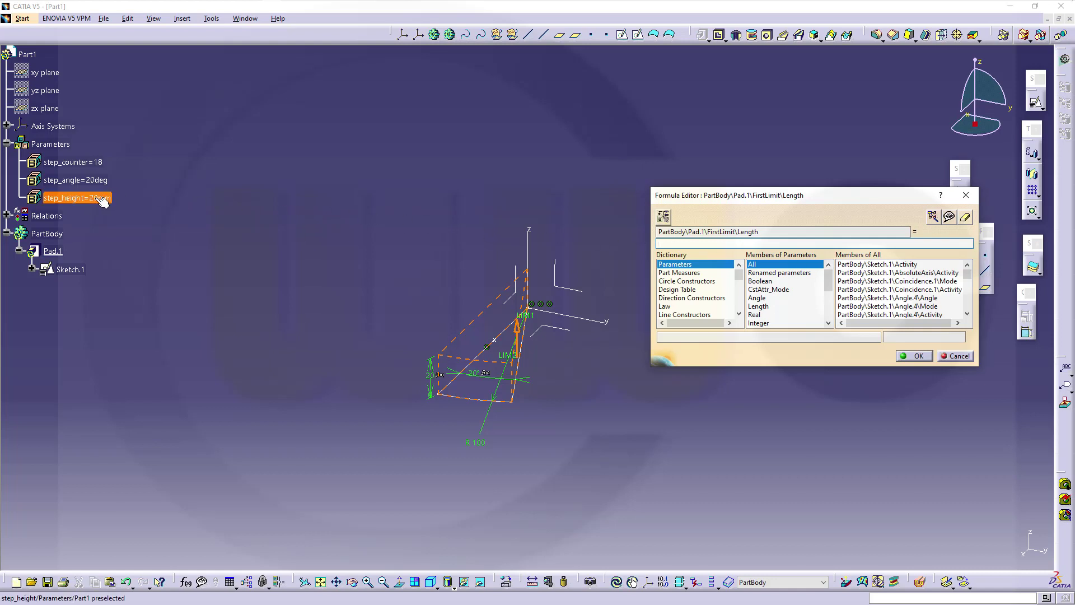
click(913, 356)
click(847, 377)
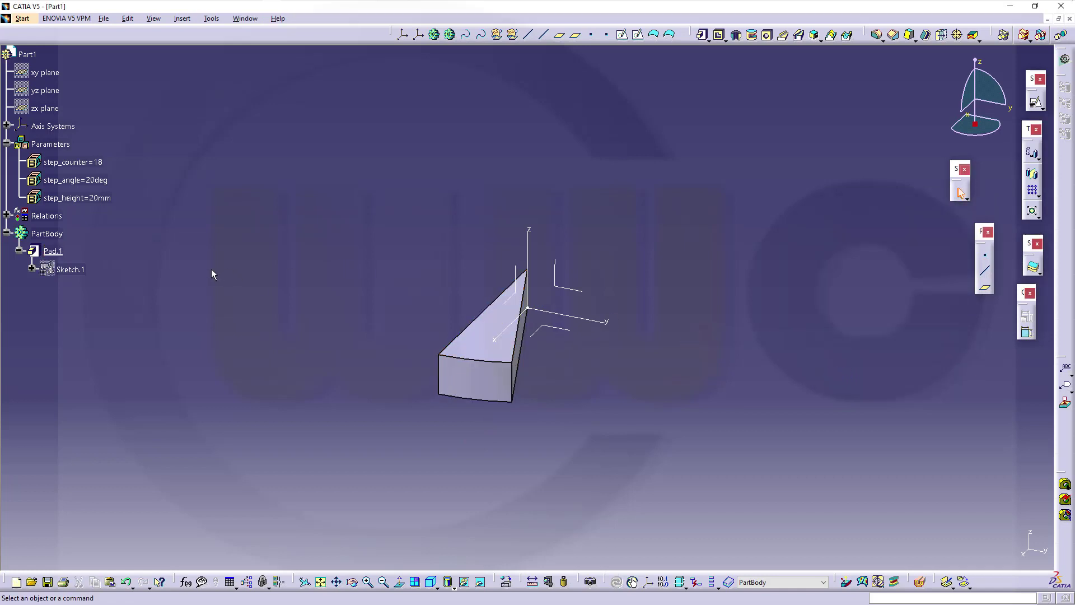
Copy the PartBody and paste it into Part1 with the As Result With Link option.
click(19, 251)
click(8, 234)
right_click(45, 235)
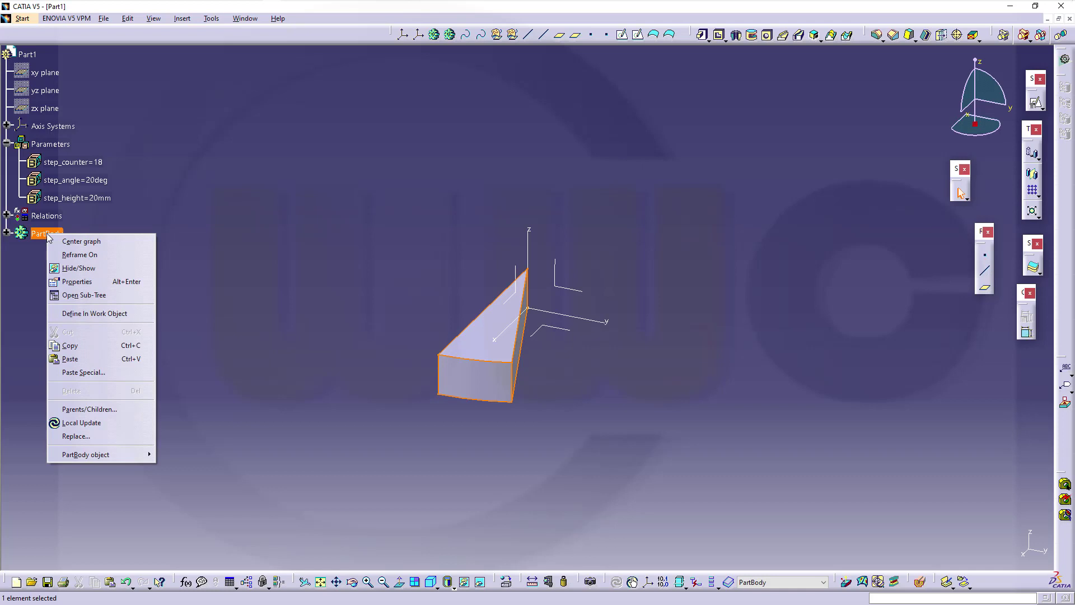
click(70, 345)
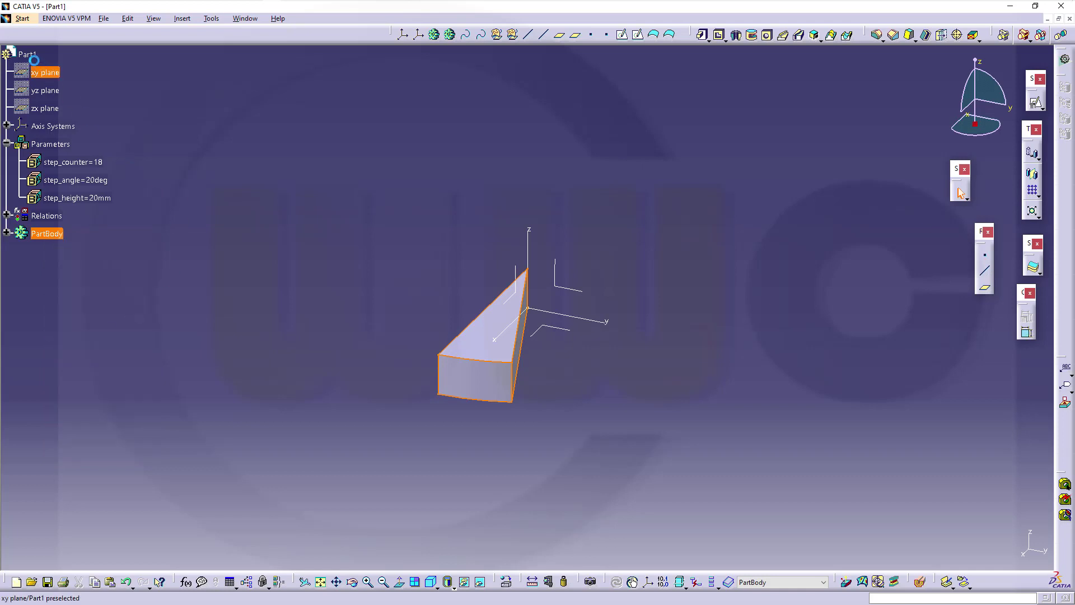
right_click(29, 55)
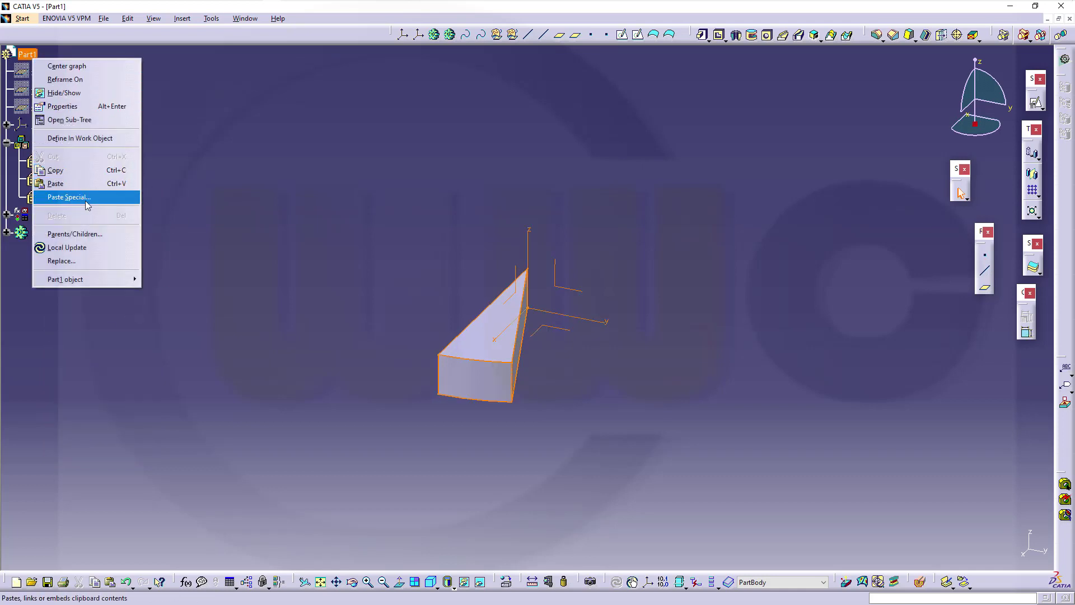
click(69, 197)
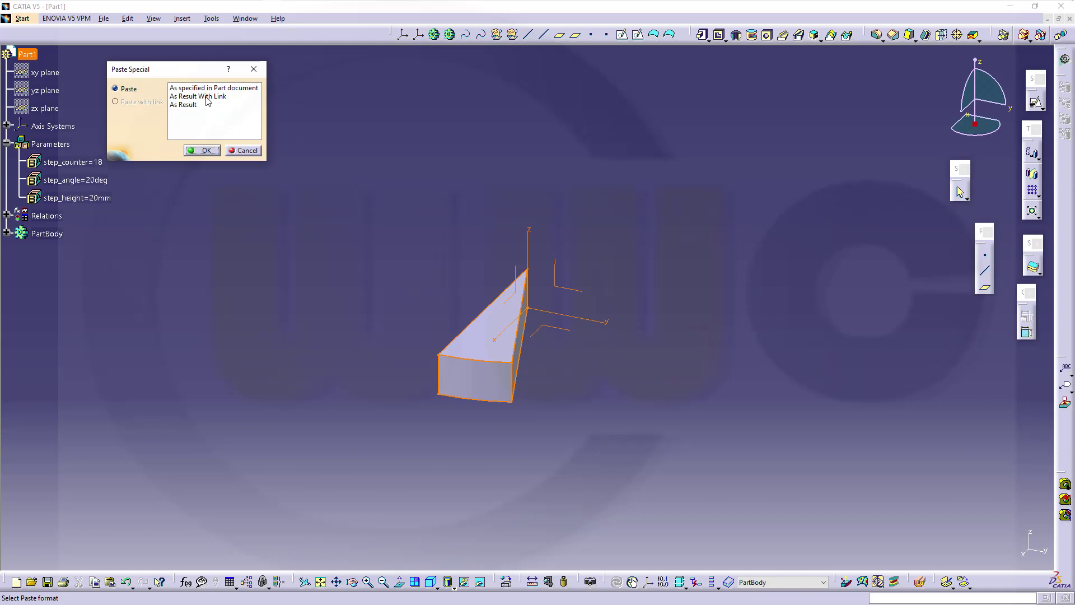
click(207, 98)
click(200, 151)
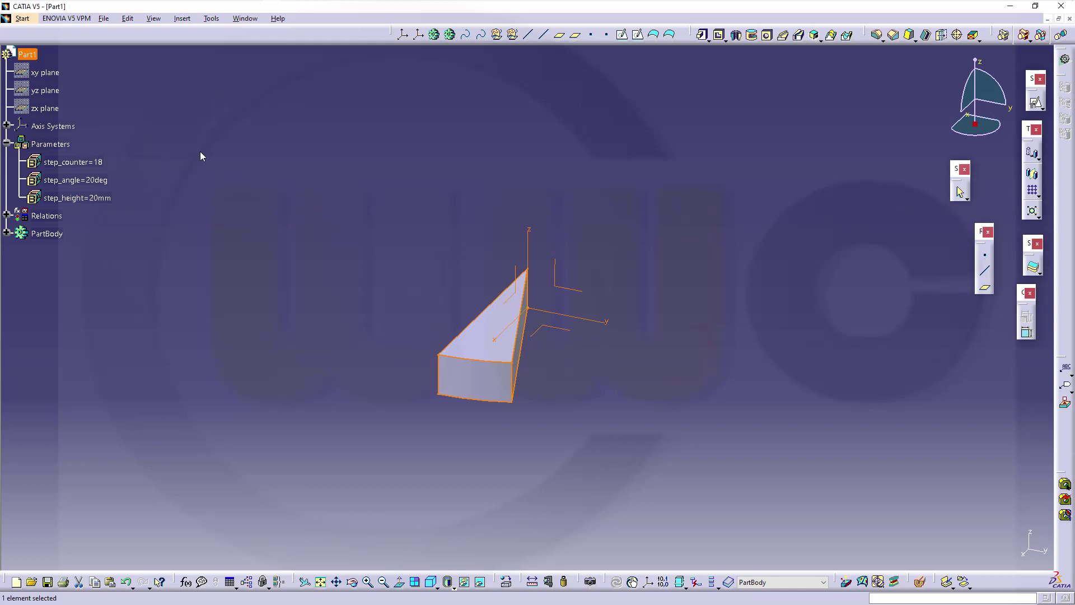
click(217, 182)
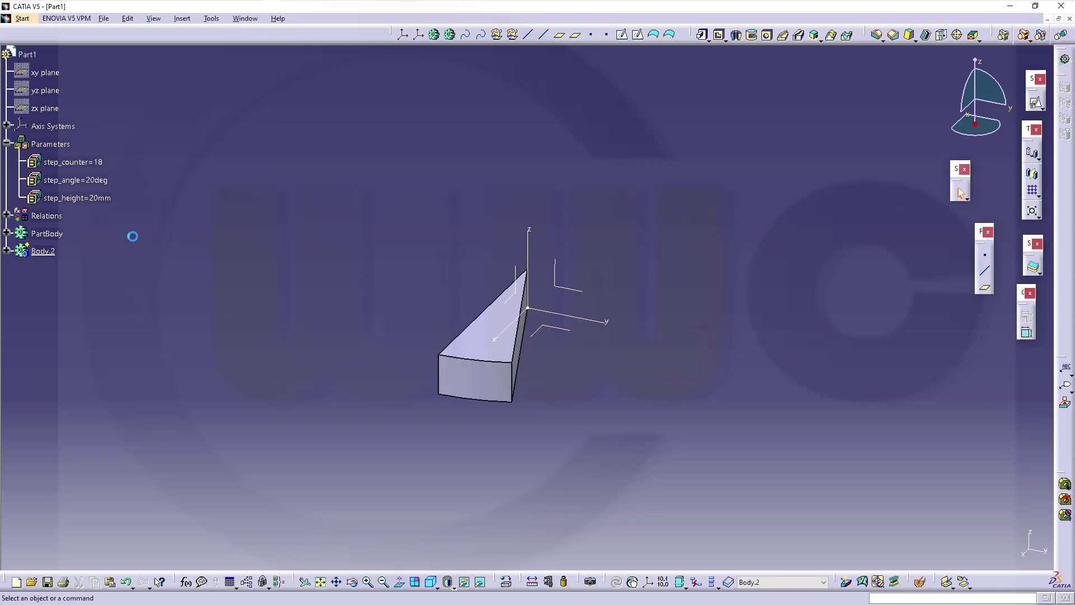
Translate the pasted step body along the Z axis by a distance linked to the step_height parameter.
click(6, 251)
click(1034, 155)
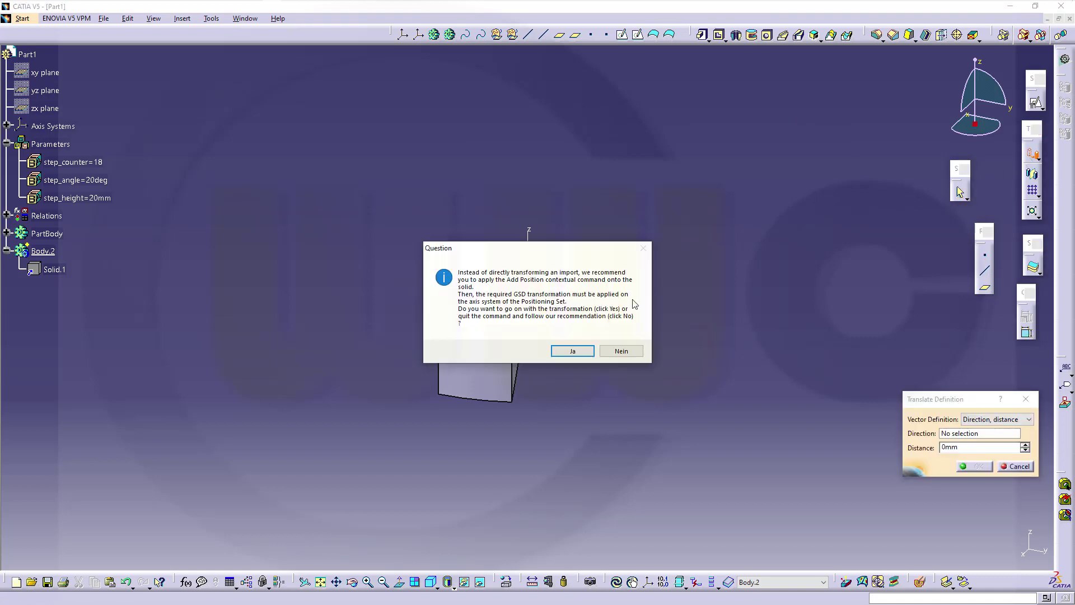
click(572, 350)
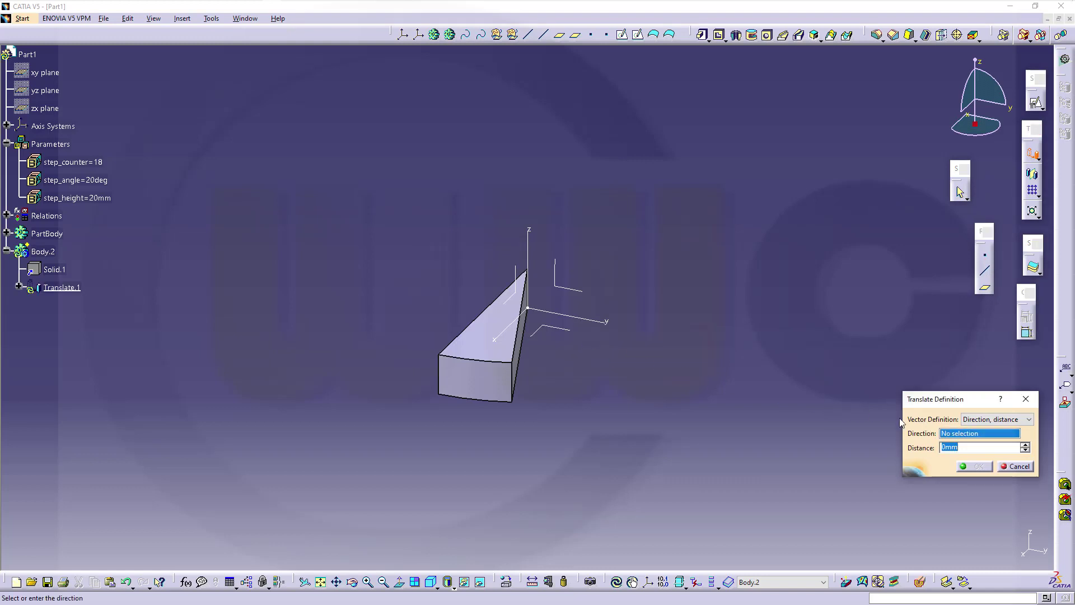
click(535, 233)
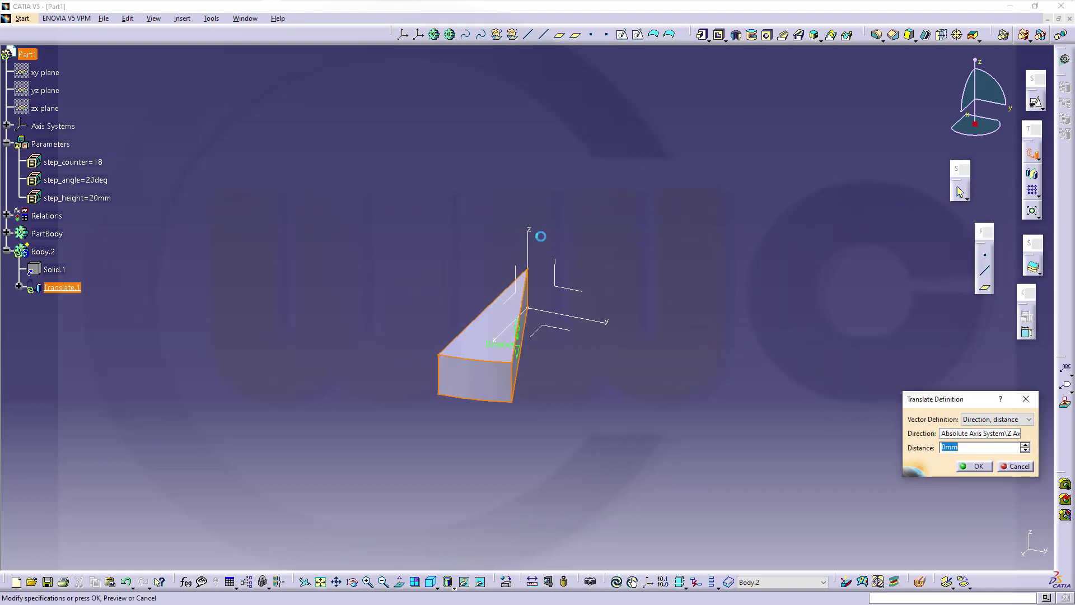
right_click(953, 451)
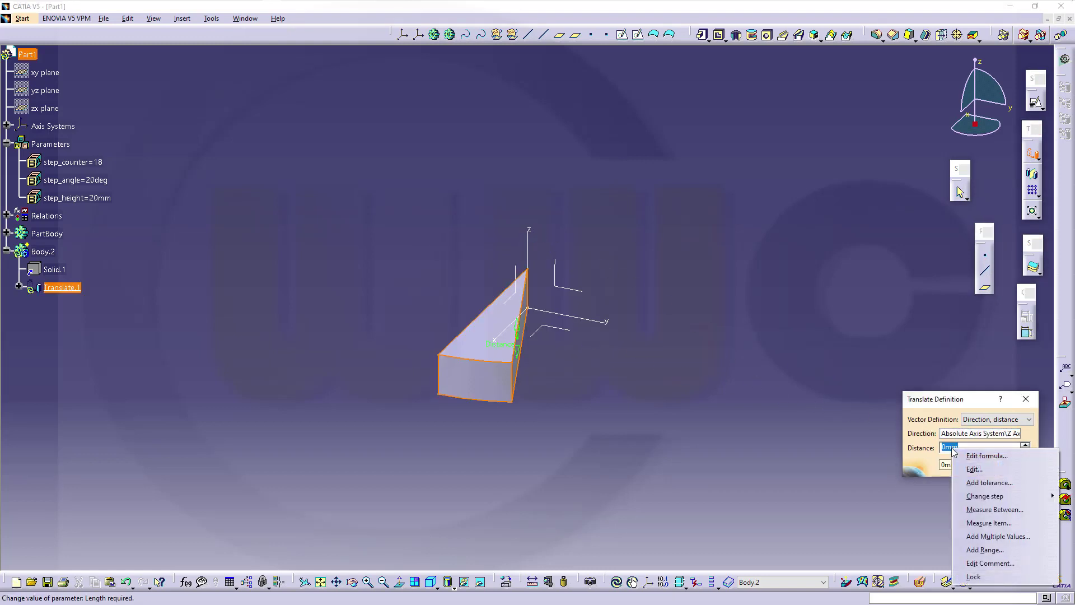
click(977, 456)
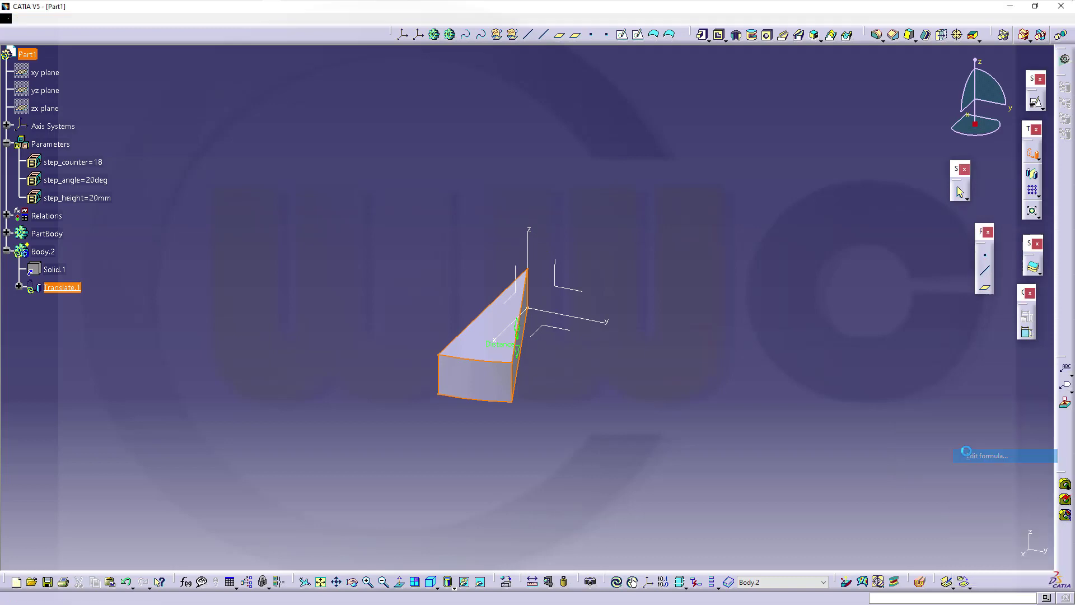
click(78, 198)
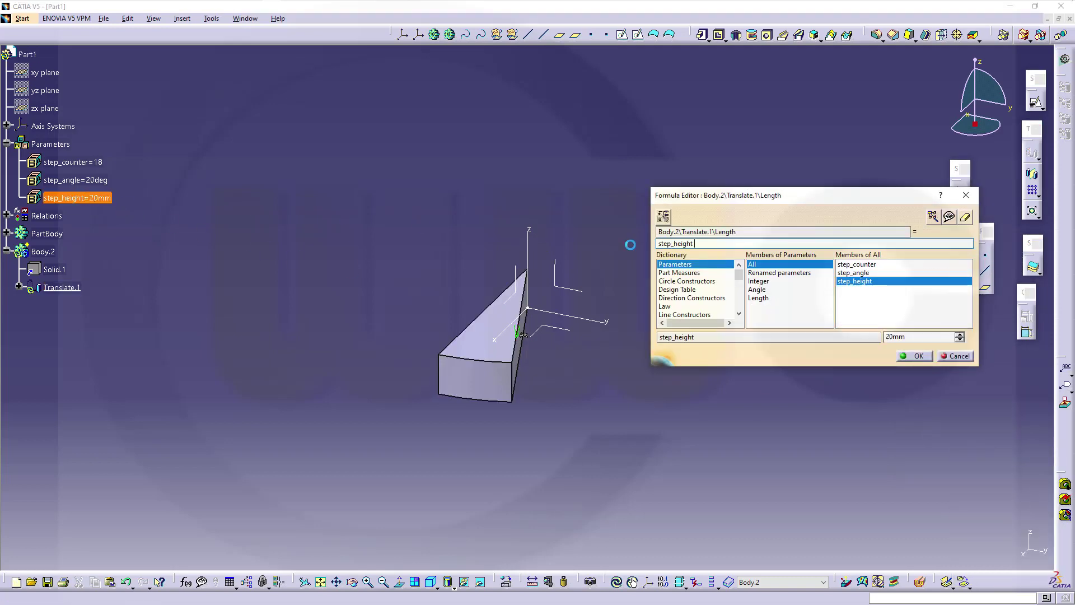
click(916, 357)
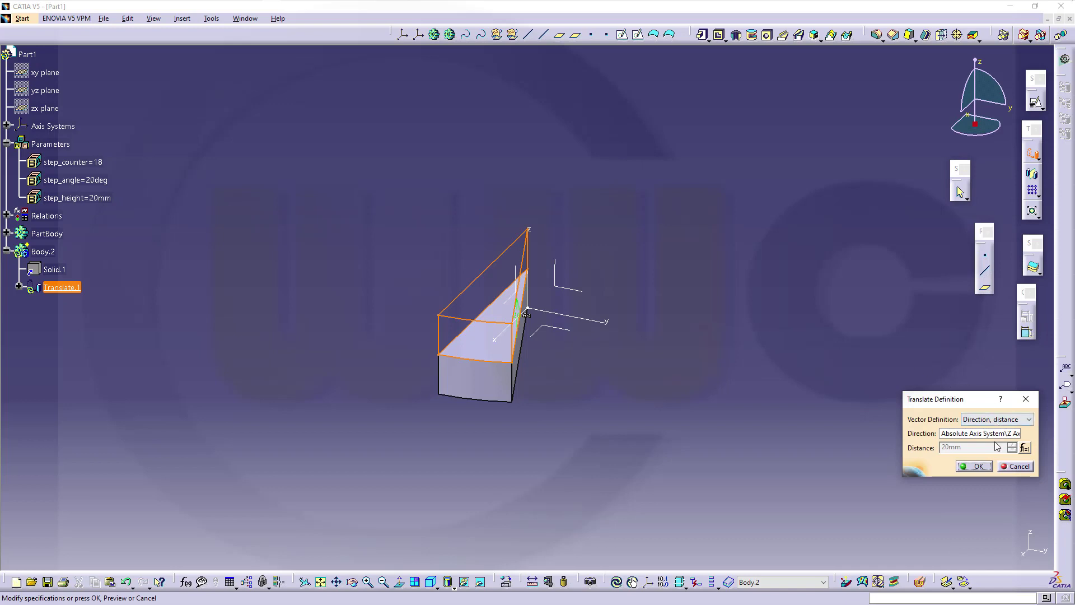
click(978, 466)
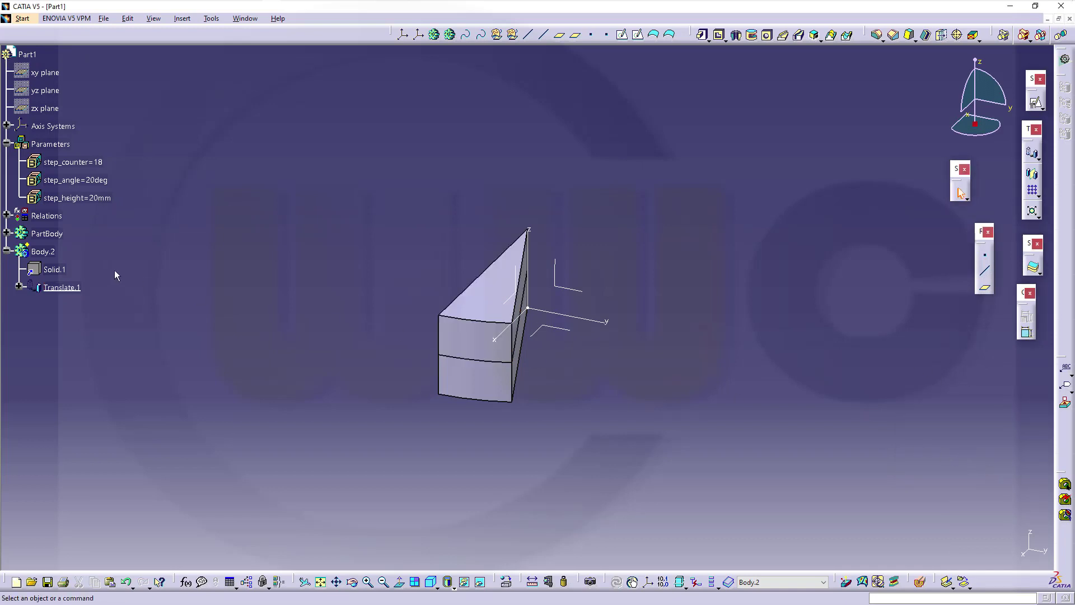
Rotate the translated step body about the Z axis with its angle linked to the step_angle parameter by a formula.
click(44, 252)
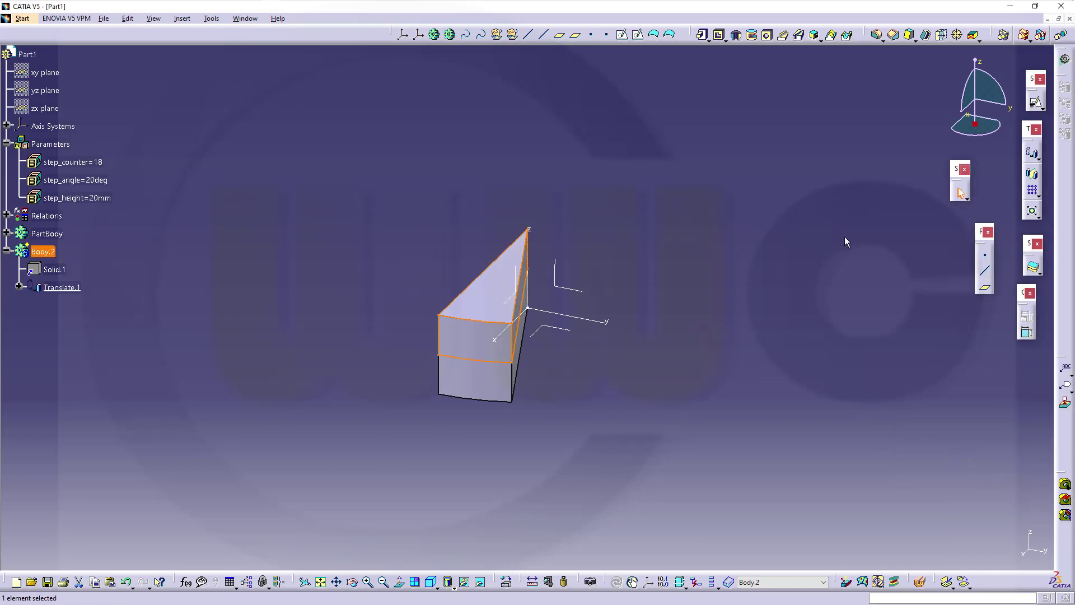
click(1036, 157)
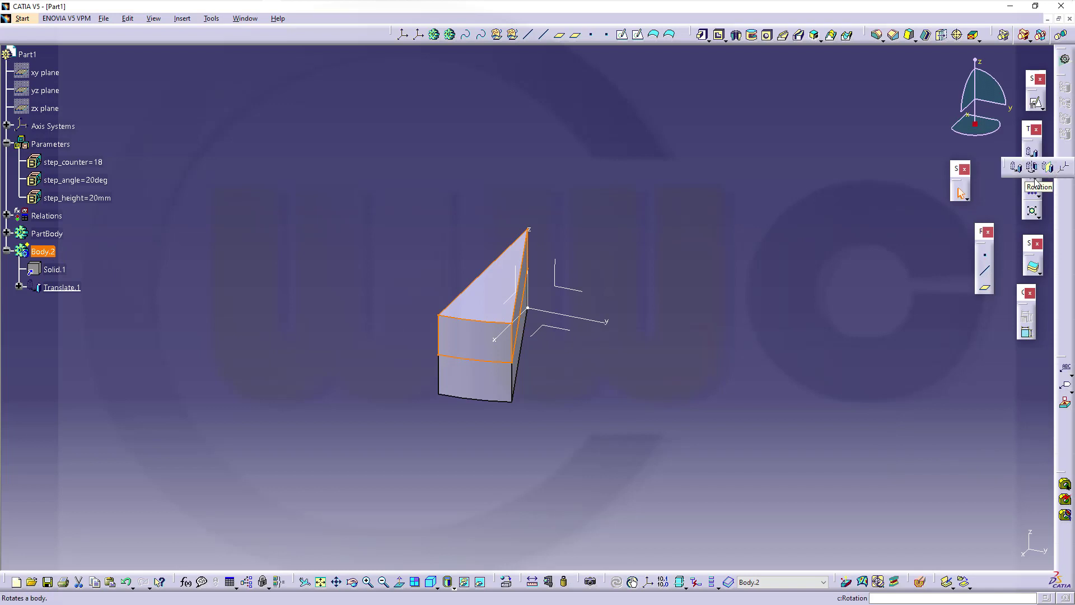
click(1035, 174)
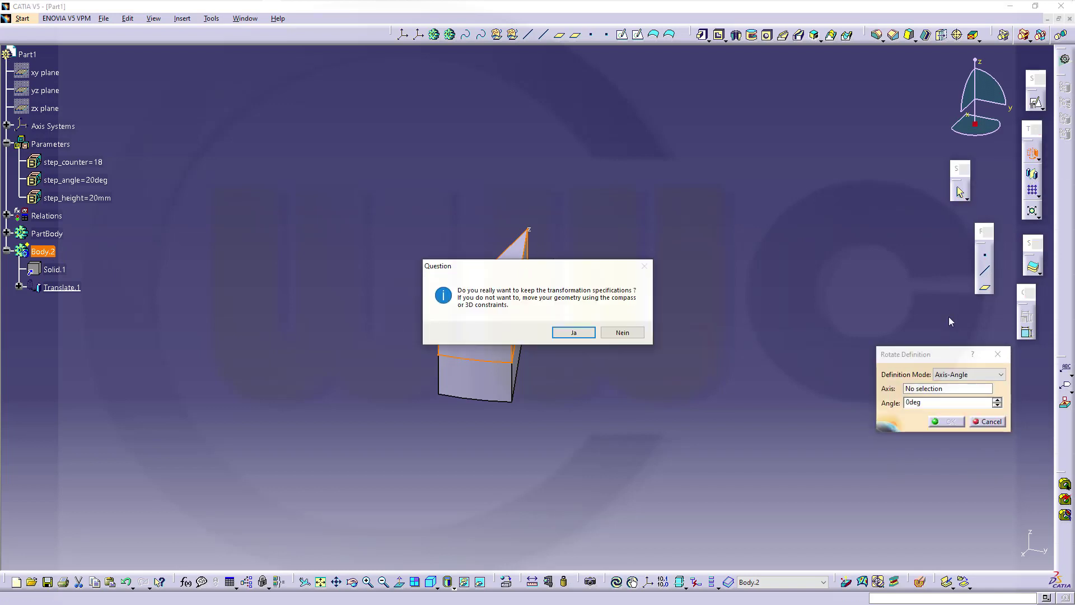
click(570, 333)
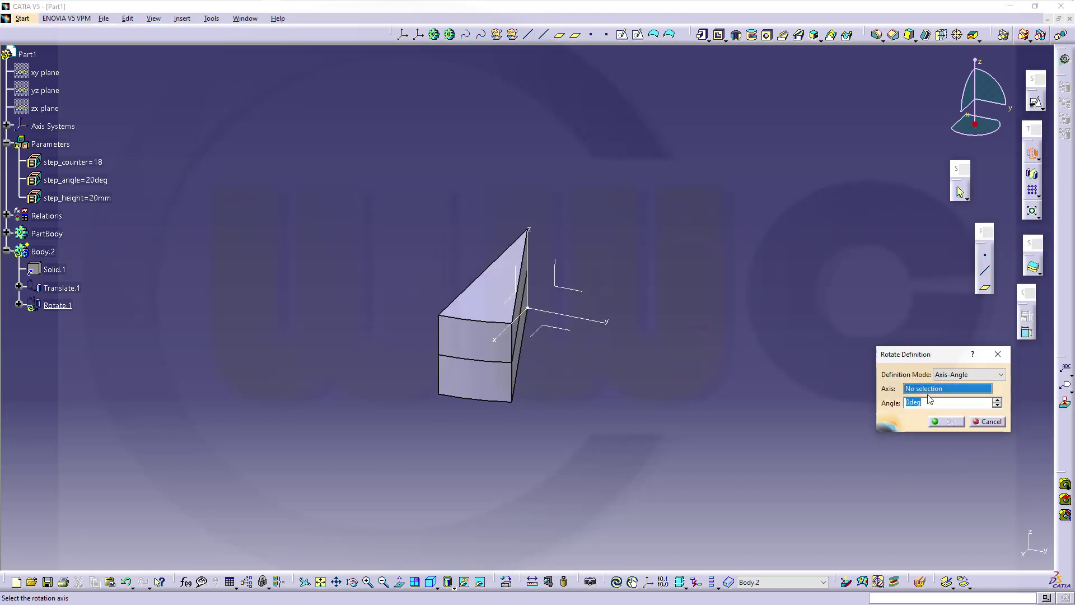
click(531, 229)
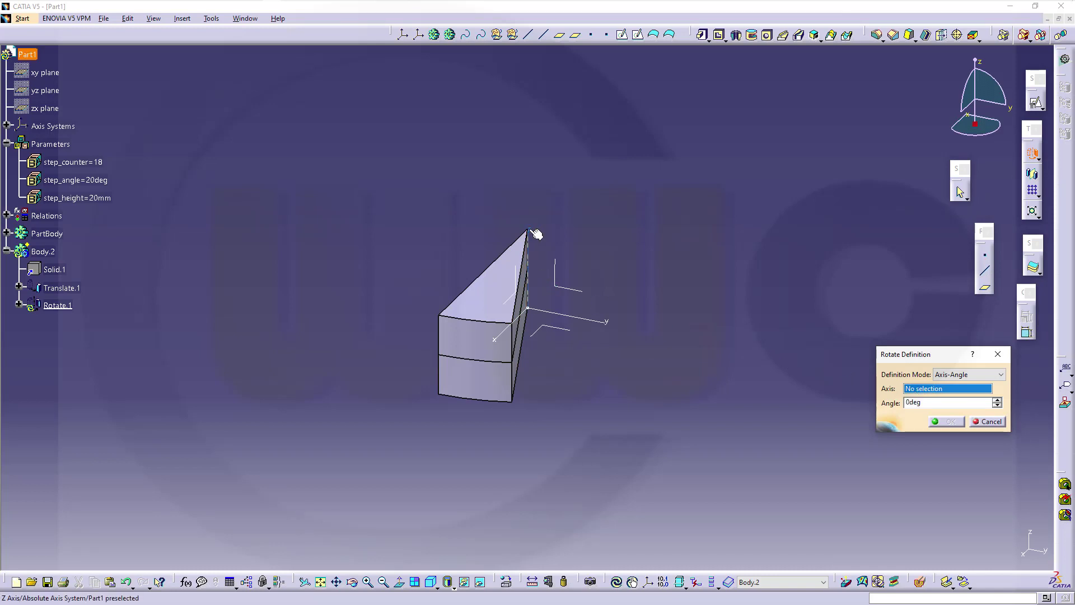
right_click(913, 402)
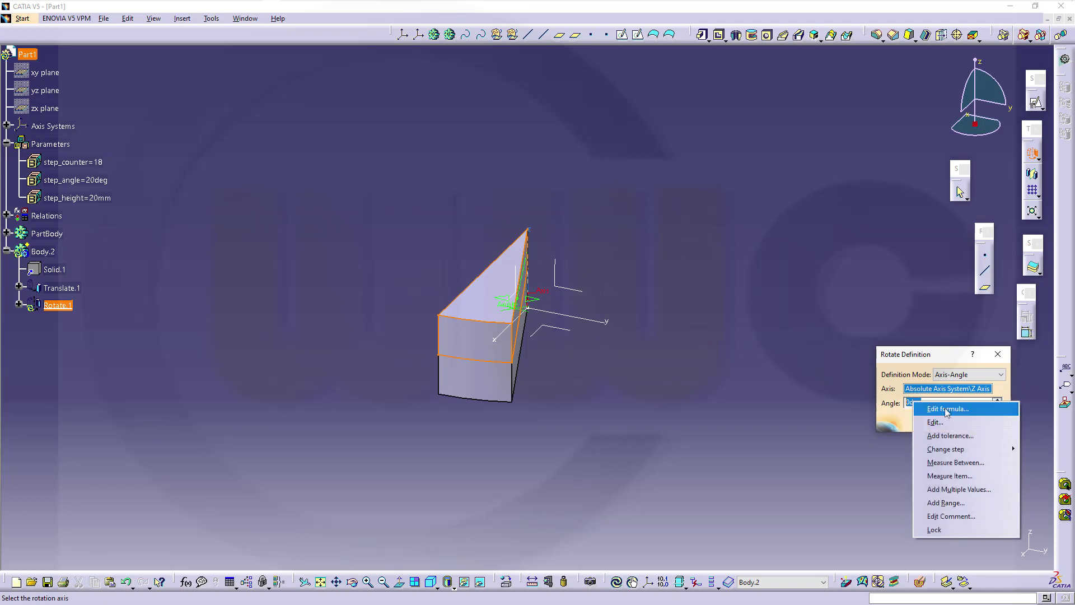
click(948, 409)
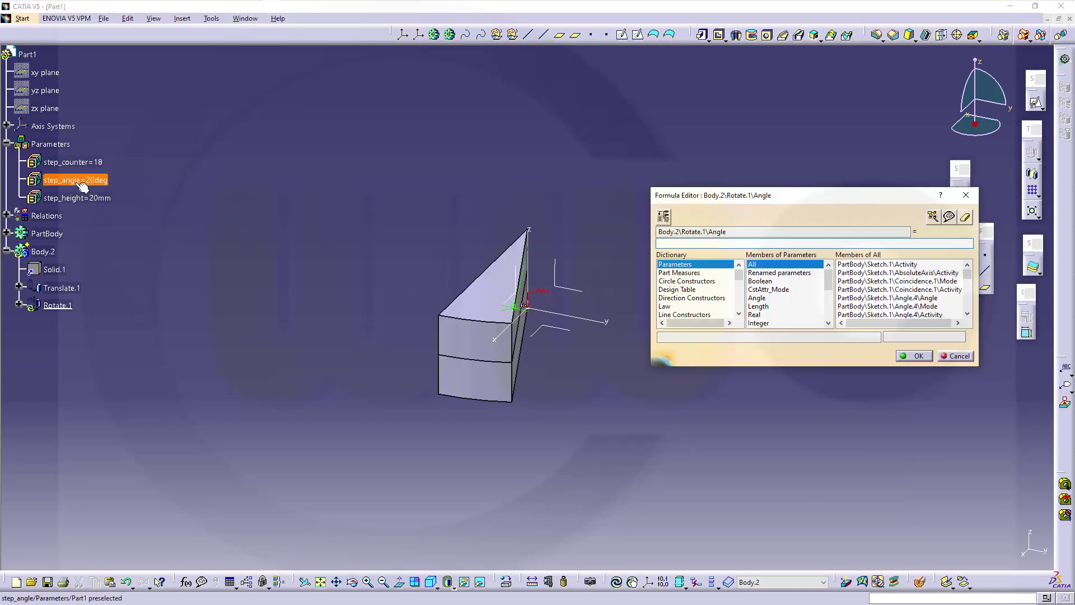
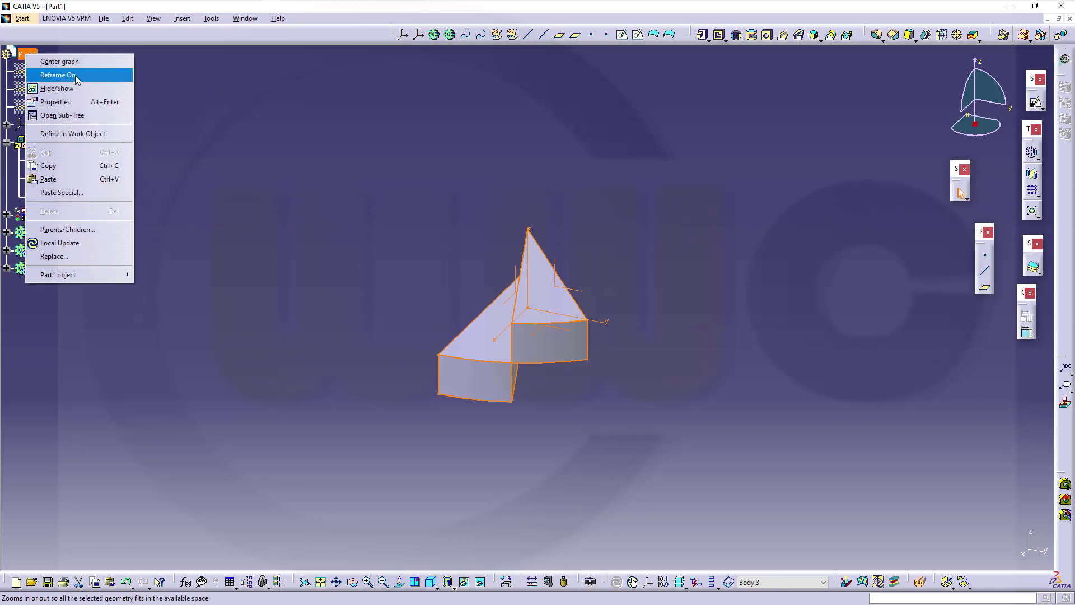
Paste two more copies of the rotated step body into Part1 with the As Result With Link option.
click(84, 193)
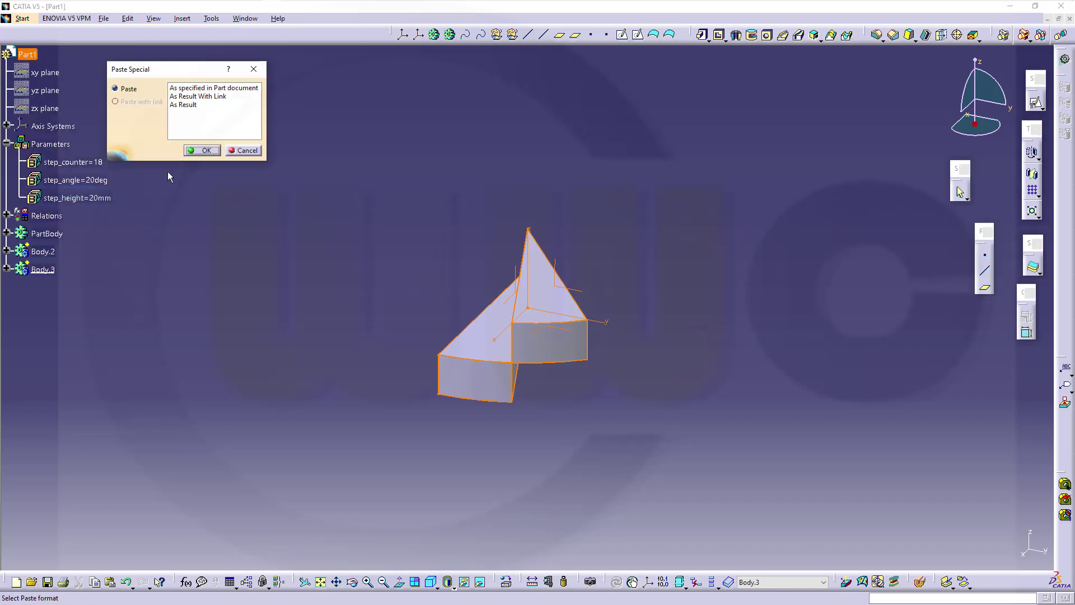
click(195, 97)
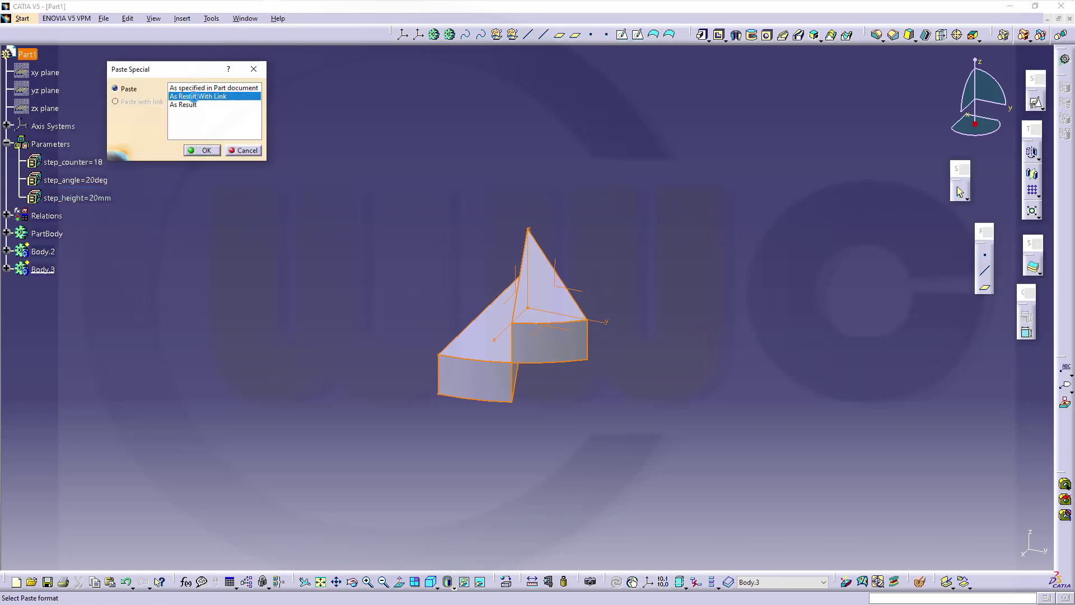
click(203, 150)
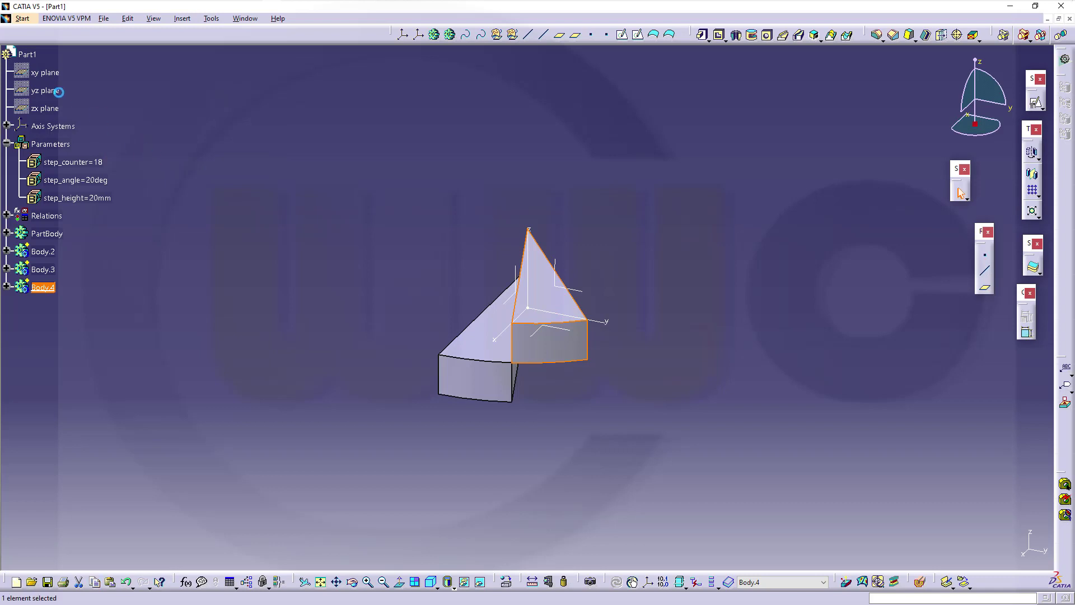
right_click(26, 54)
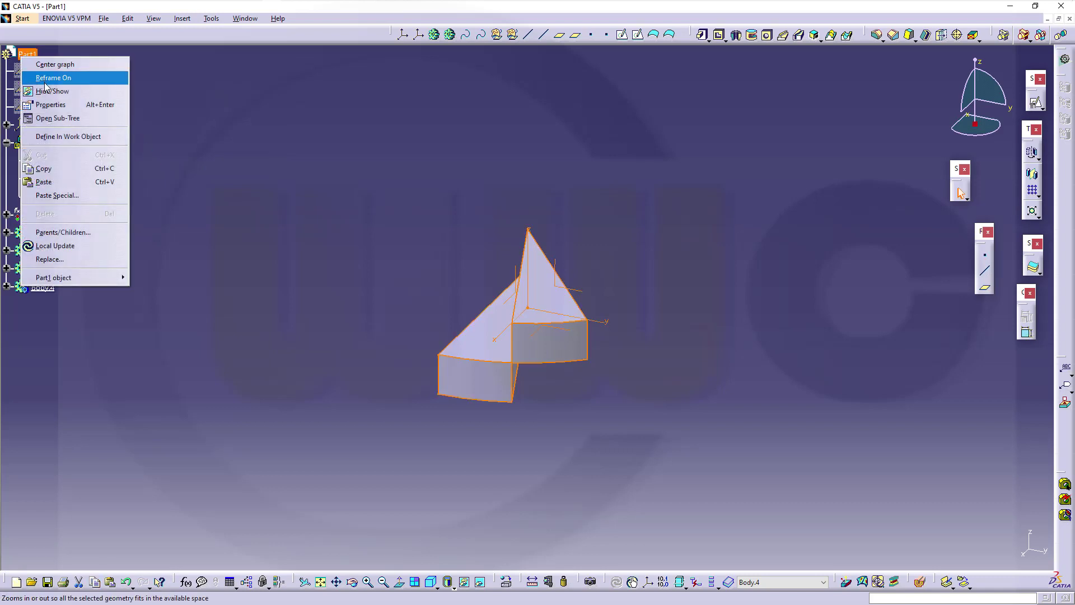
click(68, 196)
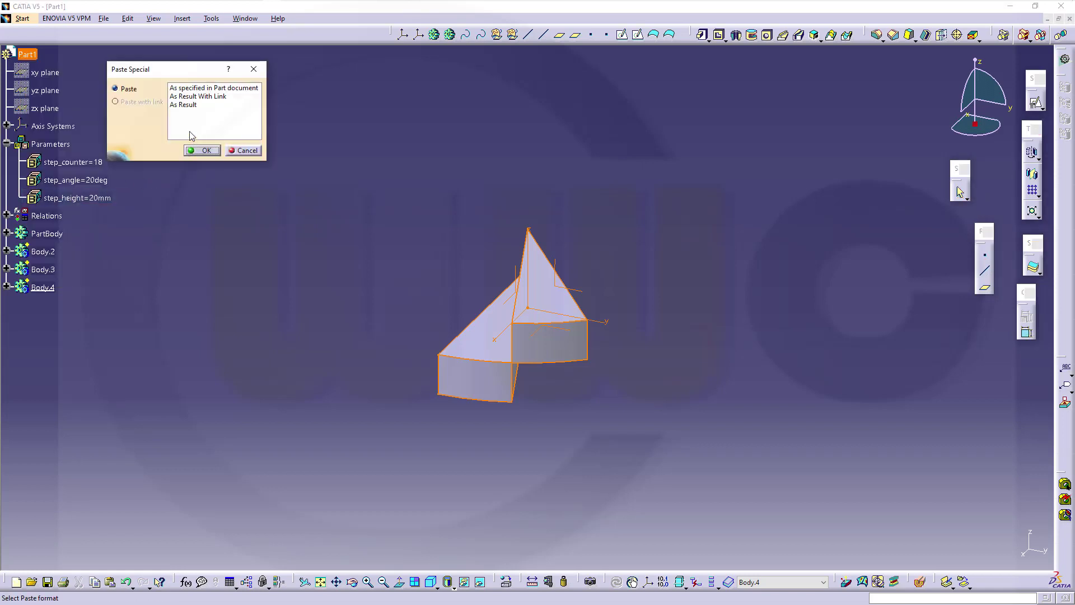
click(194, 98)
click(204, 151)
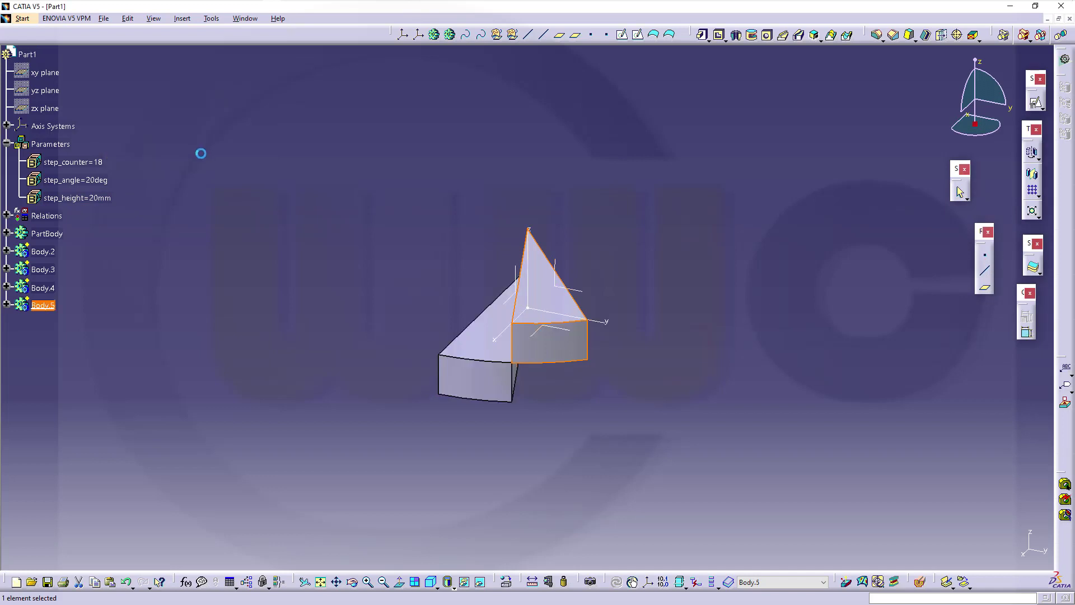
Paste four more copies of the rotated step body into Part1, each with the As Result With Link option.
right_click(38, 58)
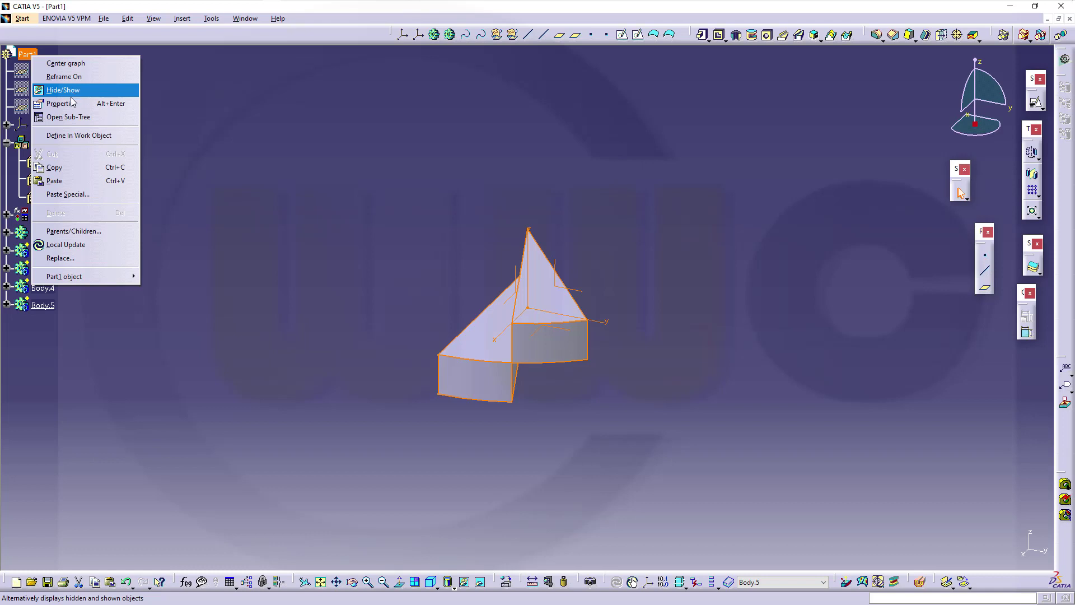
click(67, 194)
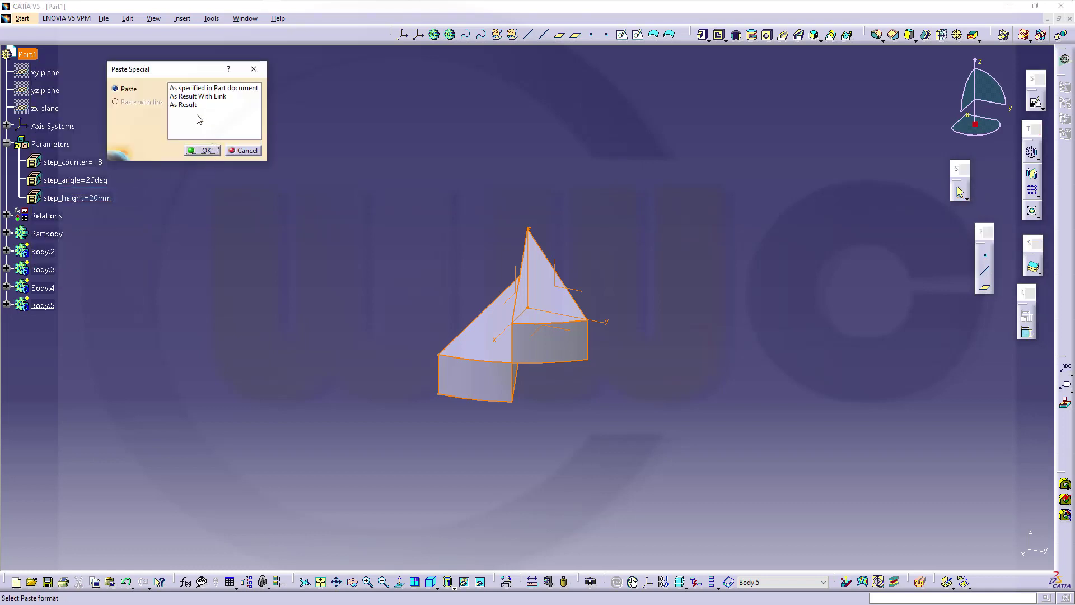
click(186, 98)
click(200, 152)
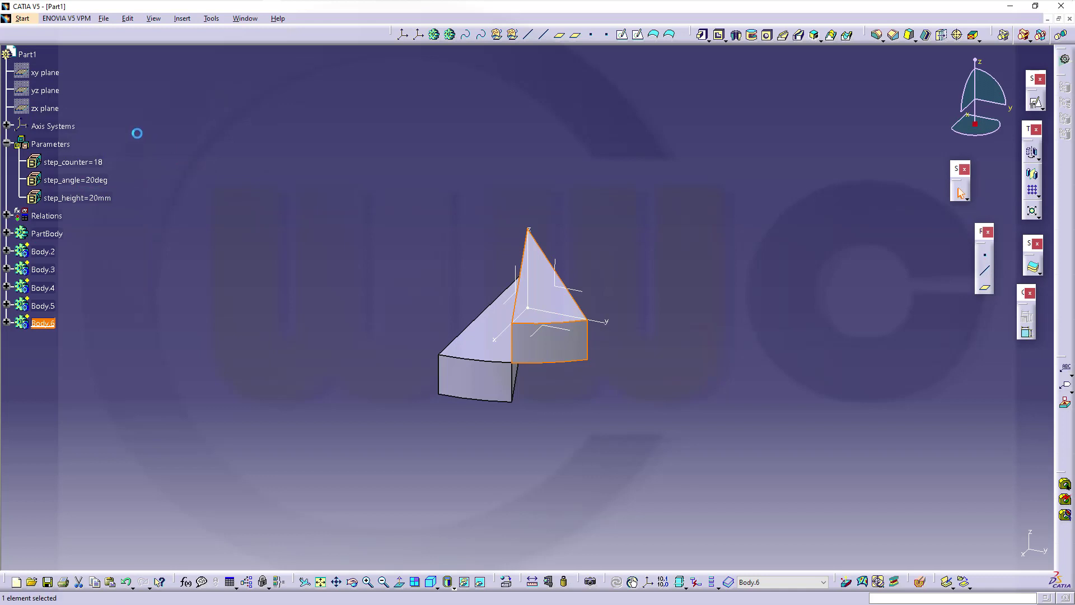
click(30, 55)
right_click(32, 56)
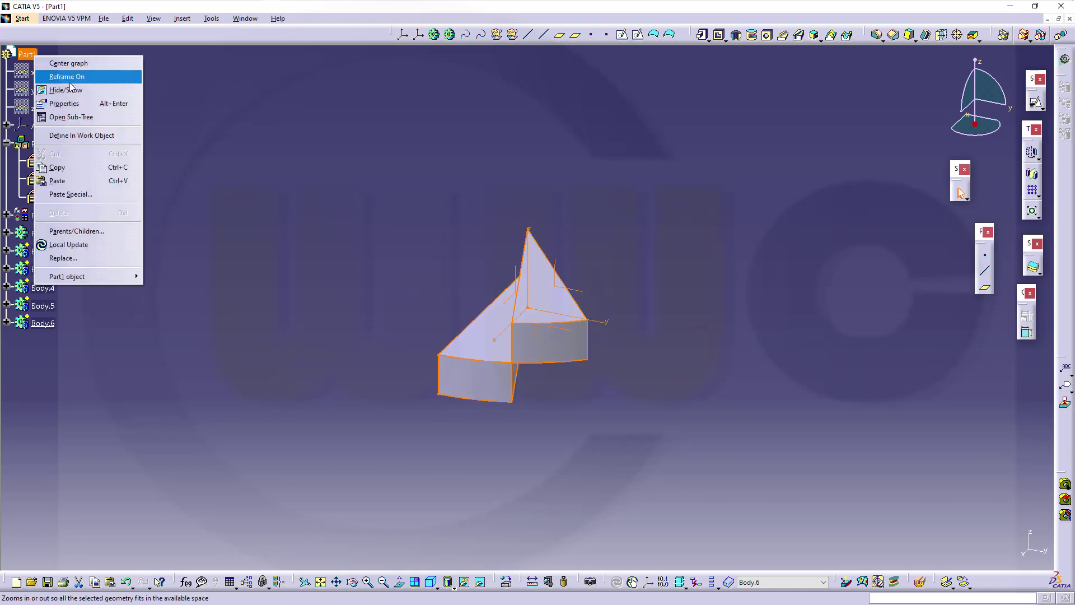
click(84, 195)
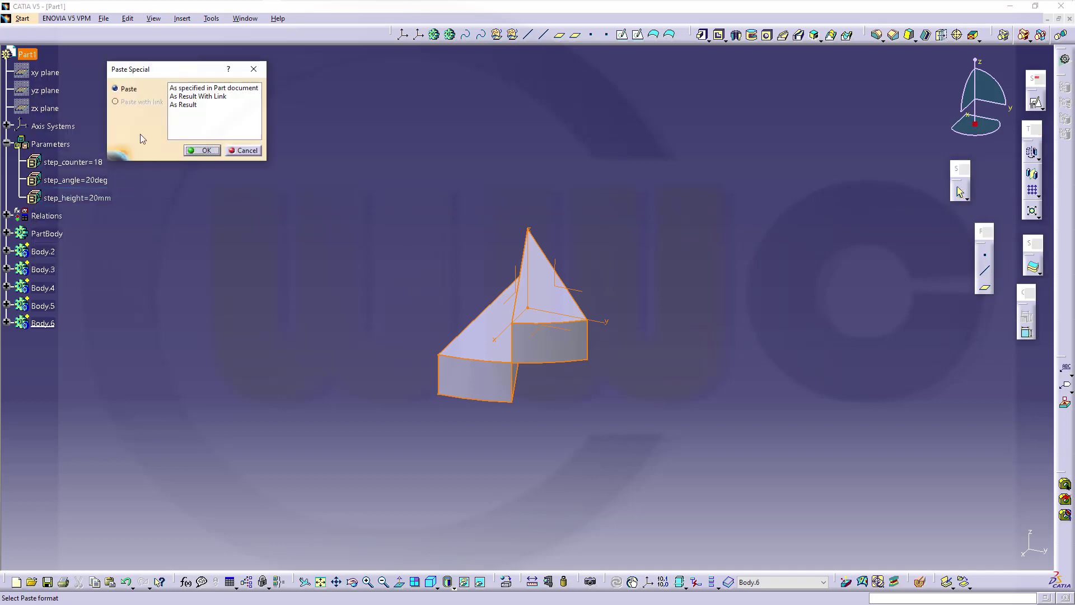
click(179, 96)
click(201, 150)
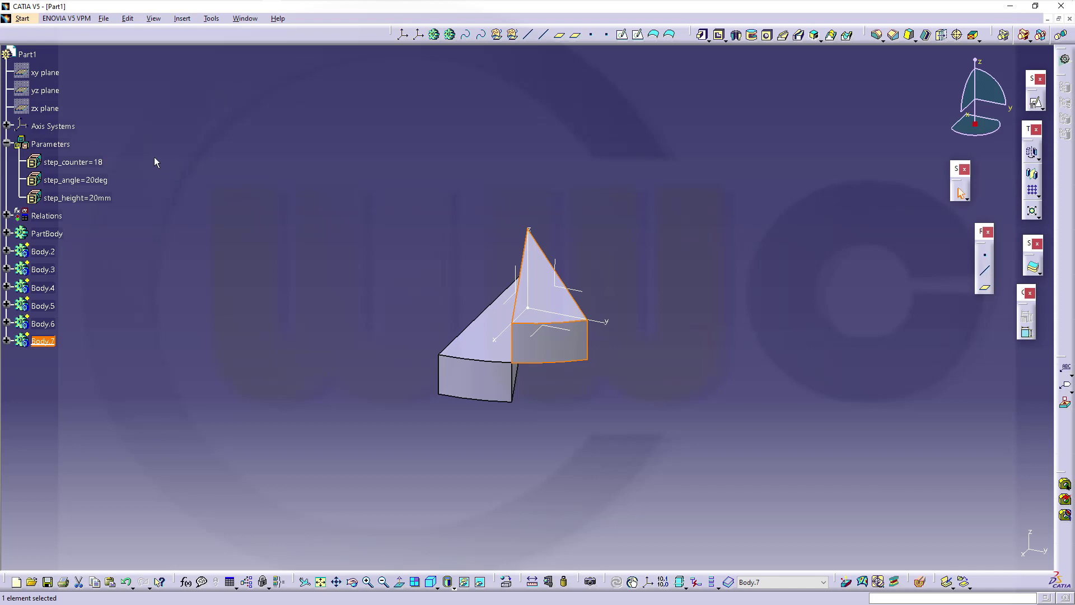
right_click(28, 55)
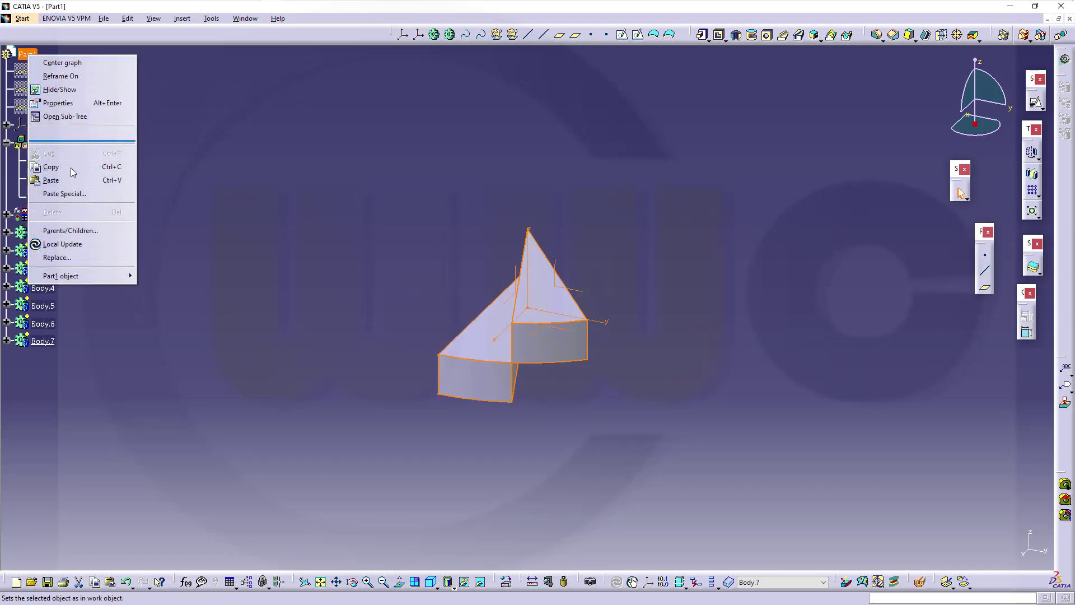
click(64, 194)
click(196, 97)
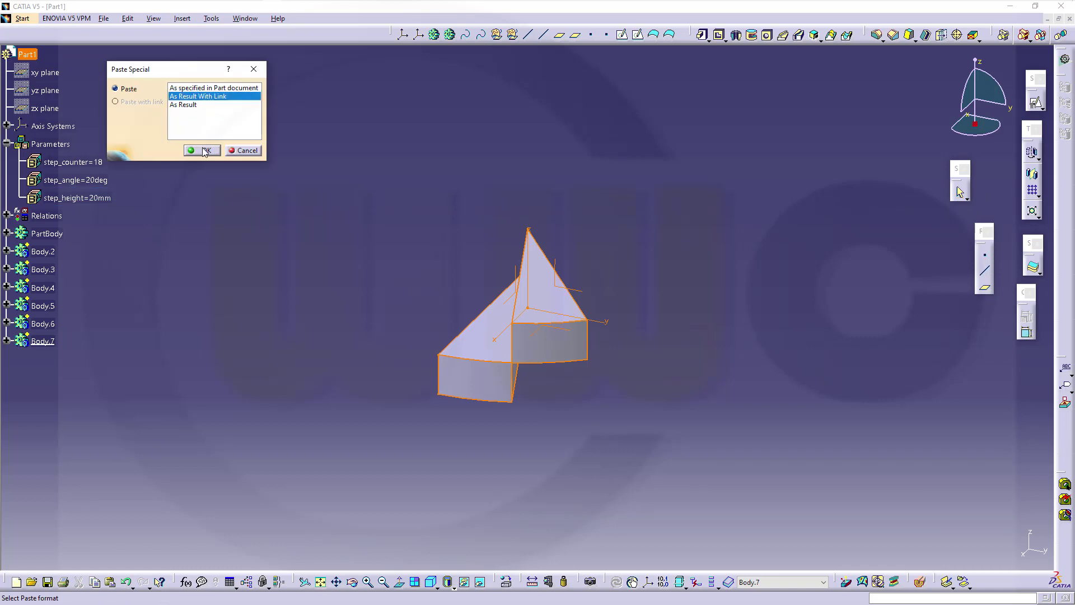
click(203, 150)
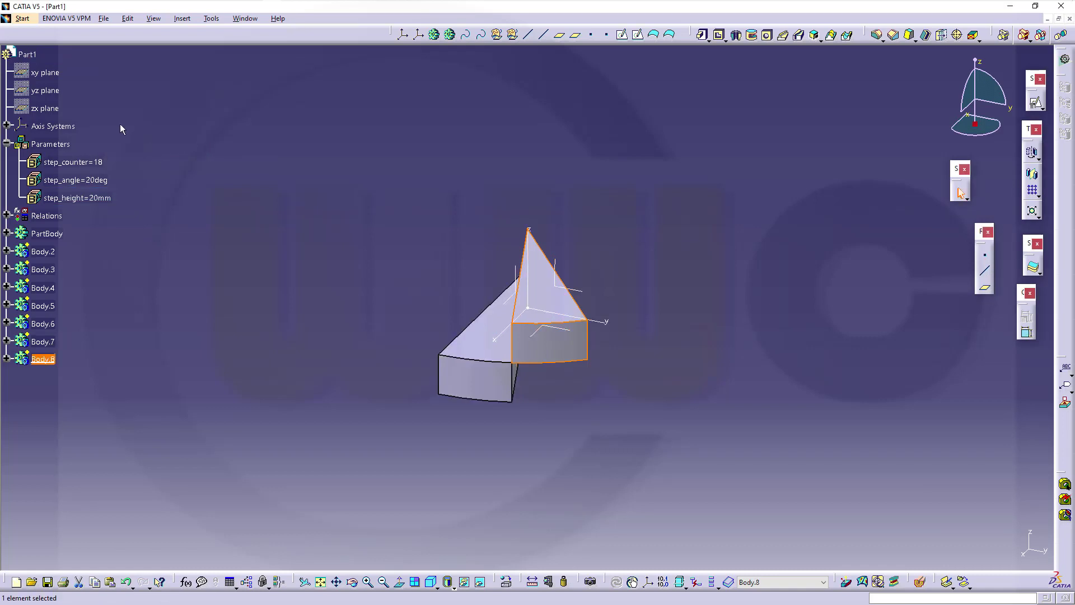
right_click(27, 54)
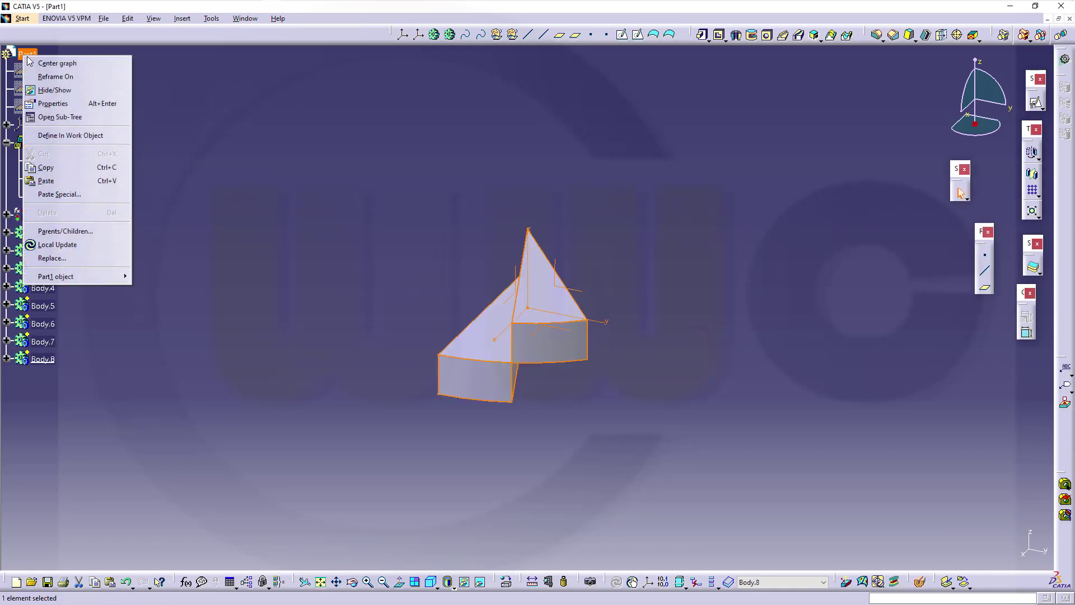
click(70, 195)
click(199, 97)
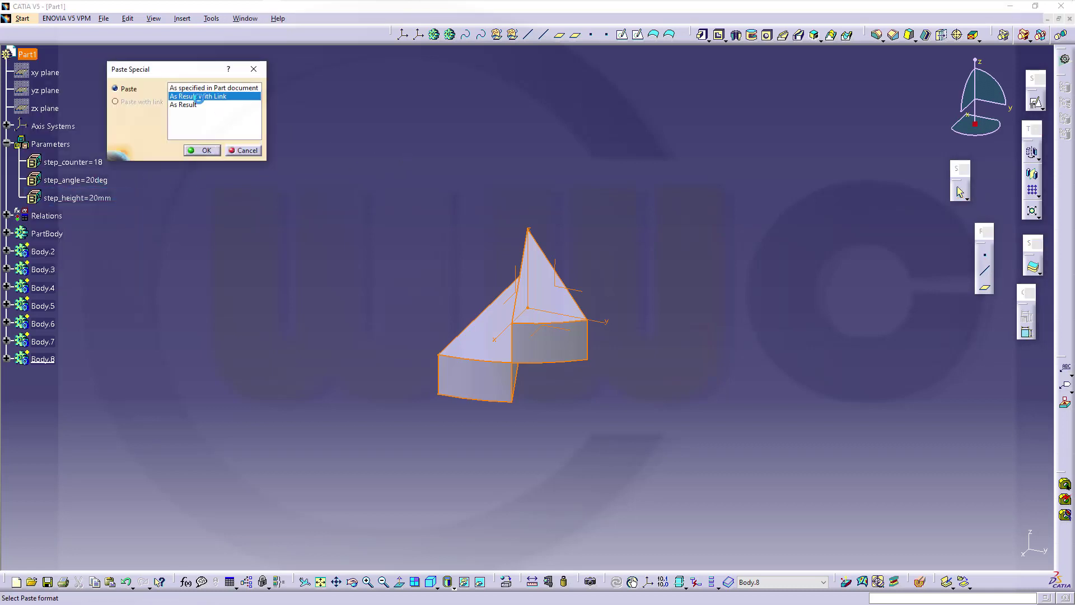
click(205, 151)
click(89, 351)
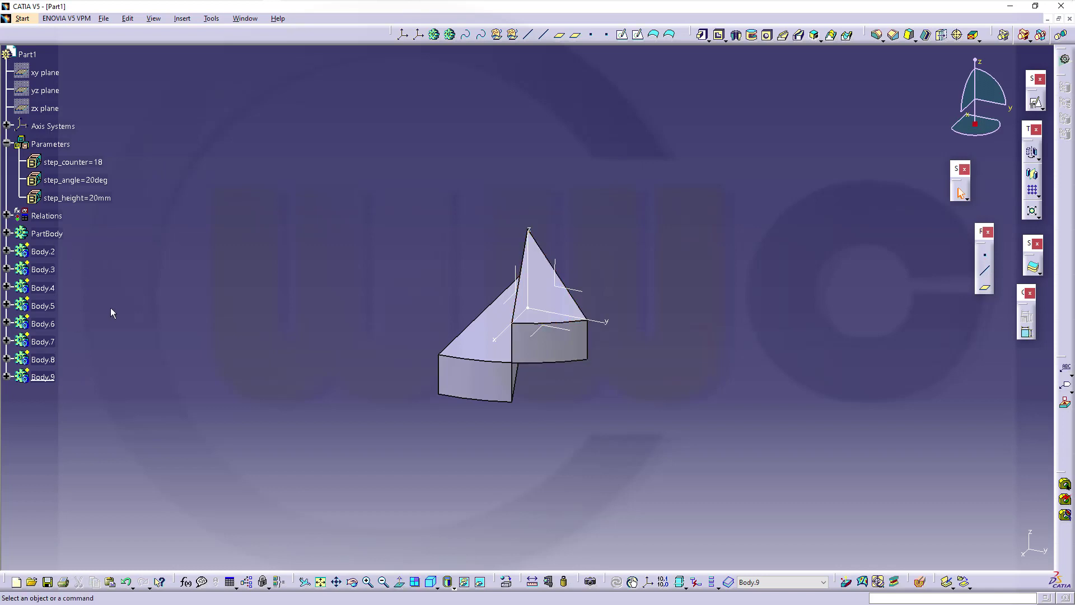
Copy the Translate.1 and Rotate.1 features of Body.2 and paste them into each body from Body.3 to Body.9.
click(6, 251)
click(57, 288)
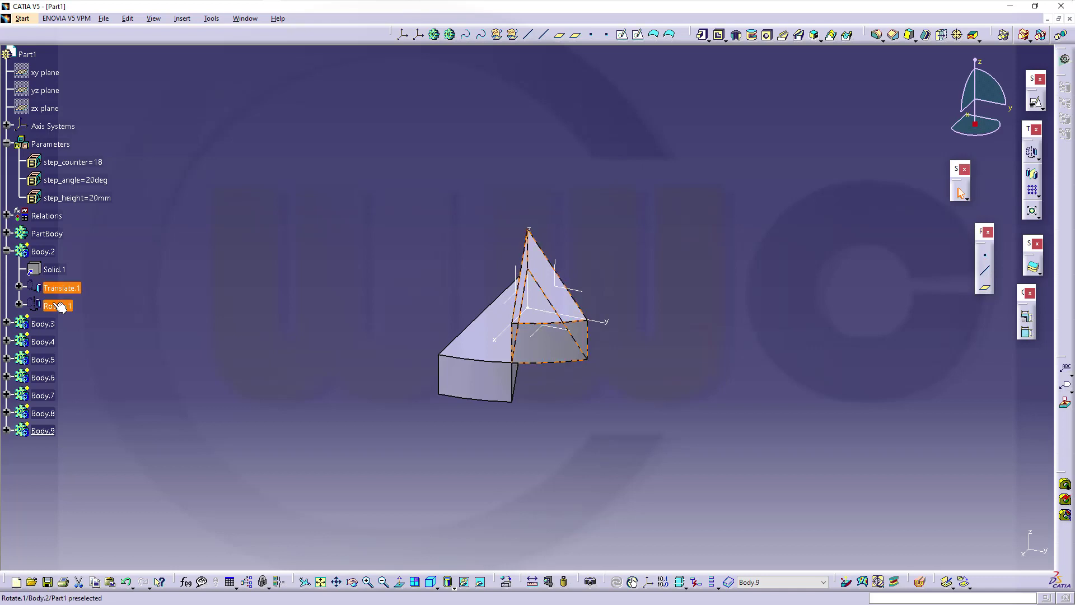
ctrl+click(59, 306)
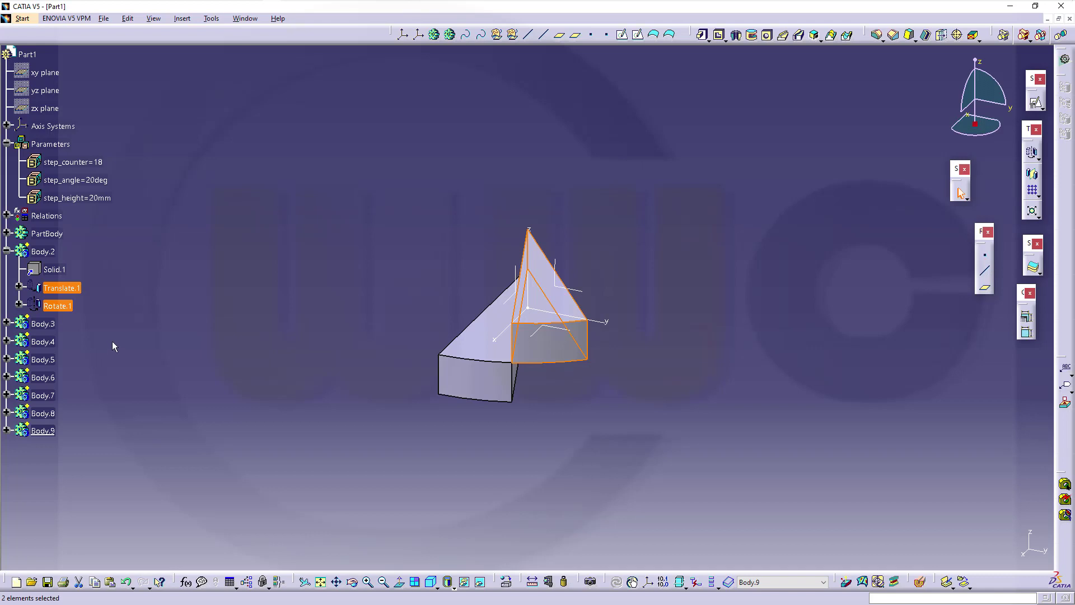
click(39, 325)
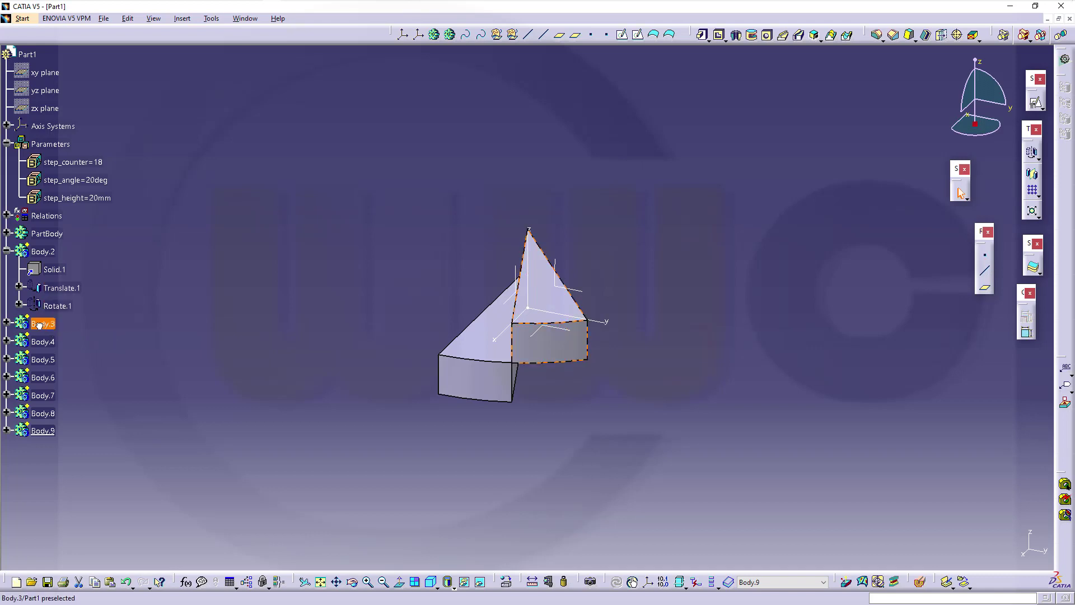
double_click(39, 324)
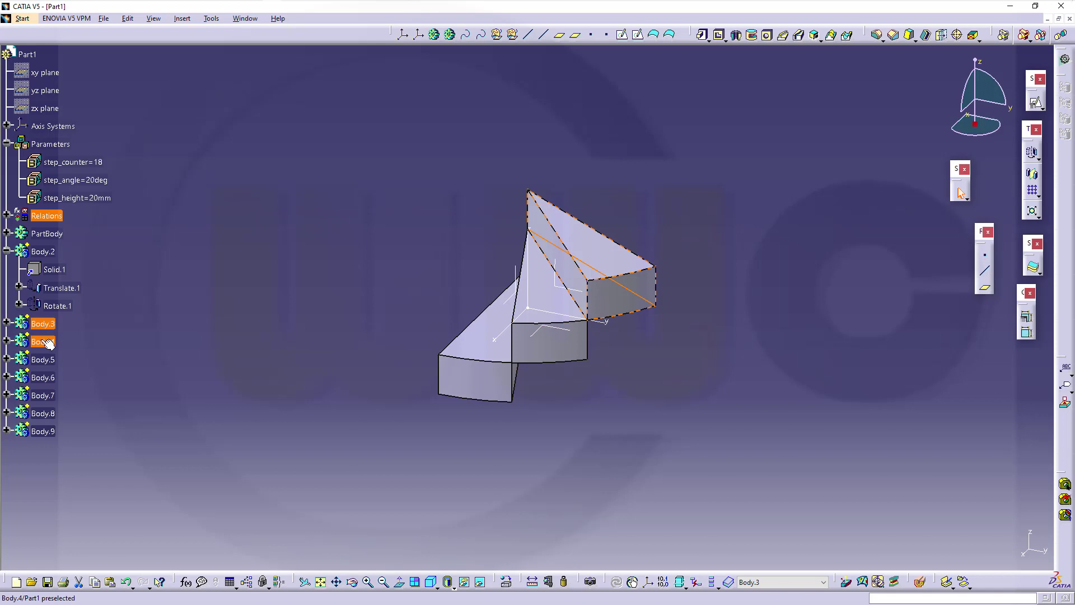
double_click(45, 342)
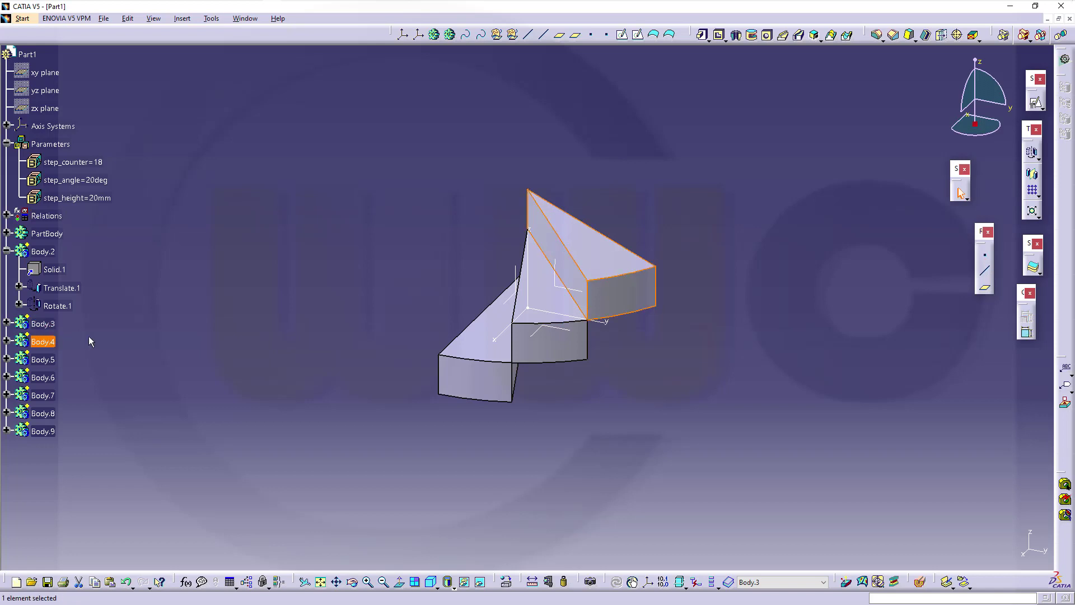
double_click(71, 362)
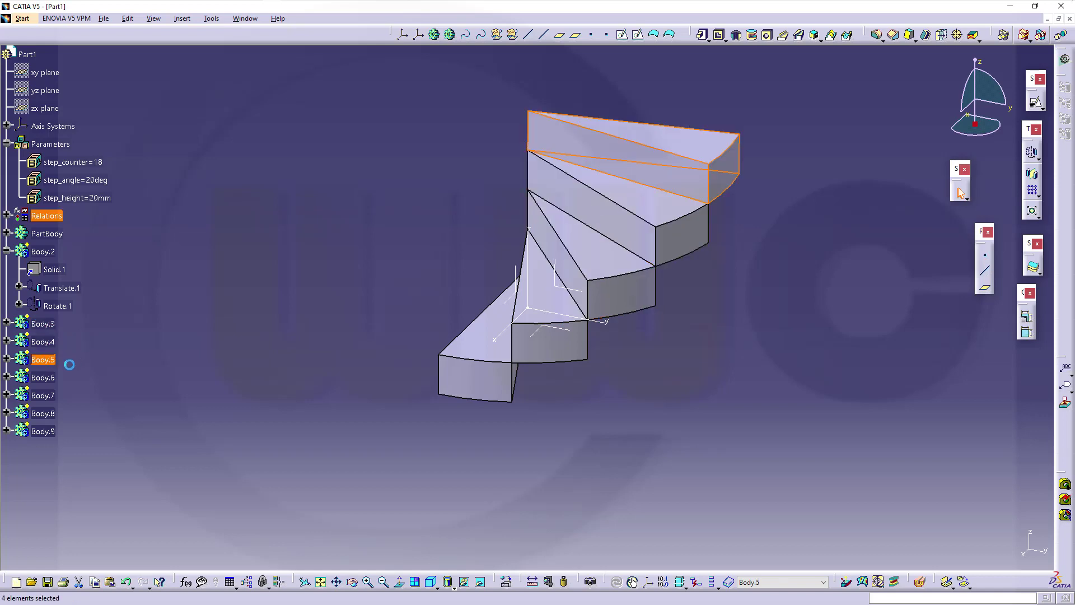
double_click(43, 376)
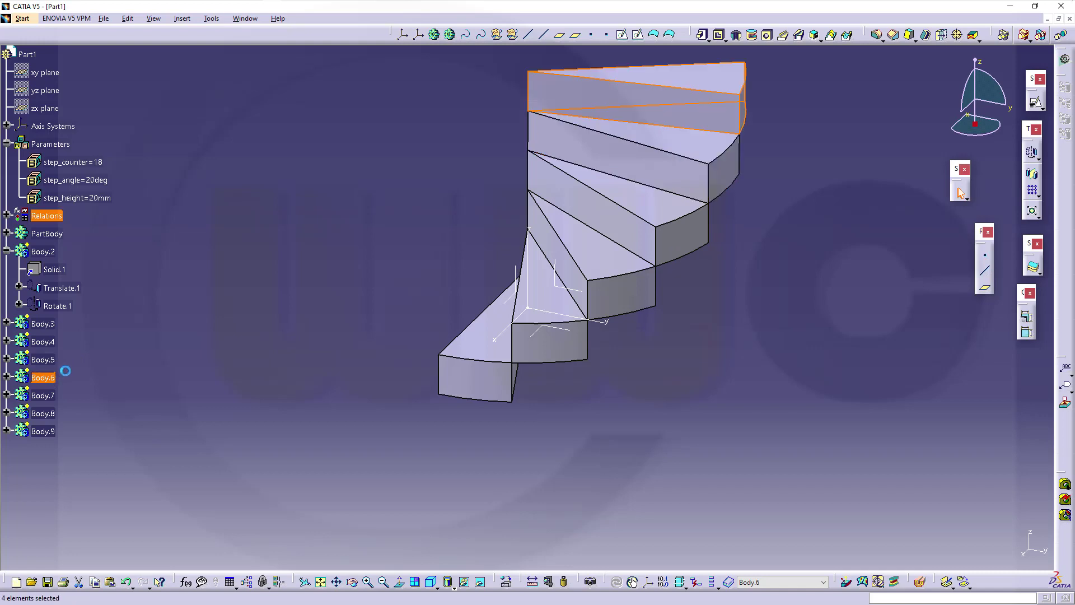
double_click(42, 396)
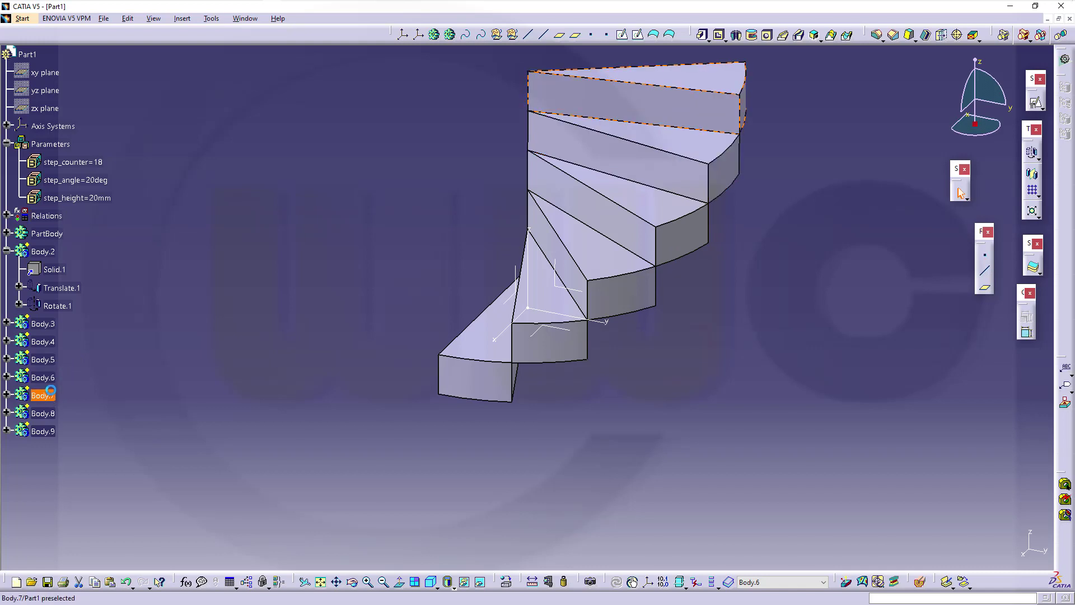
double_click(43, 414)
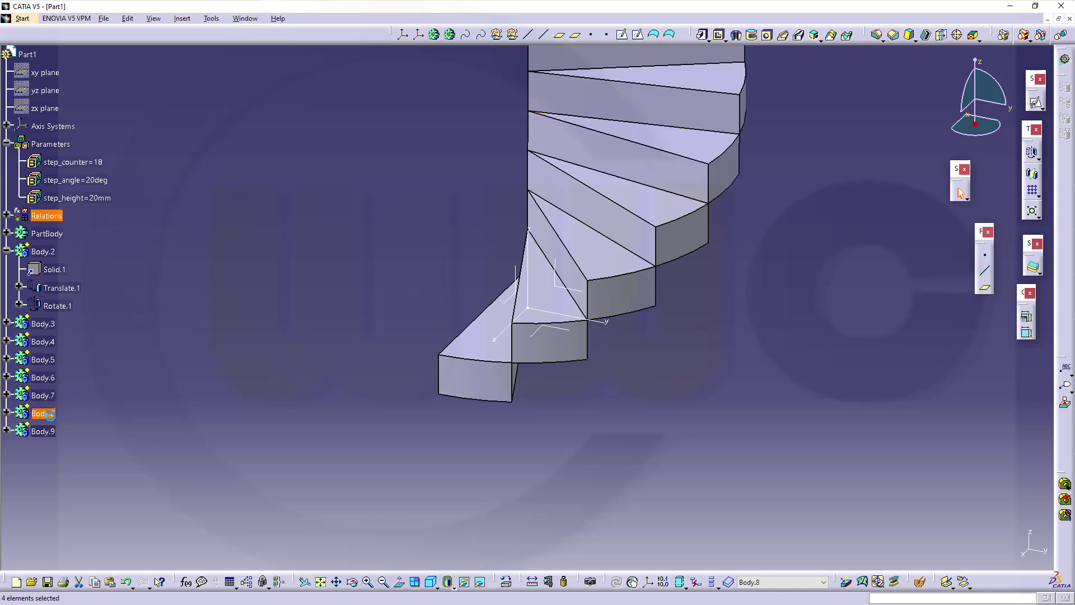
double_click(45, 431)
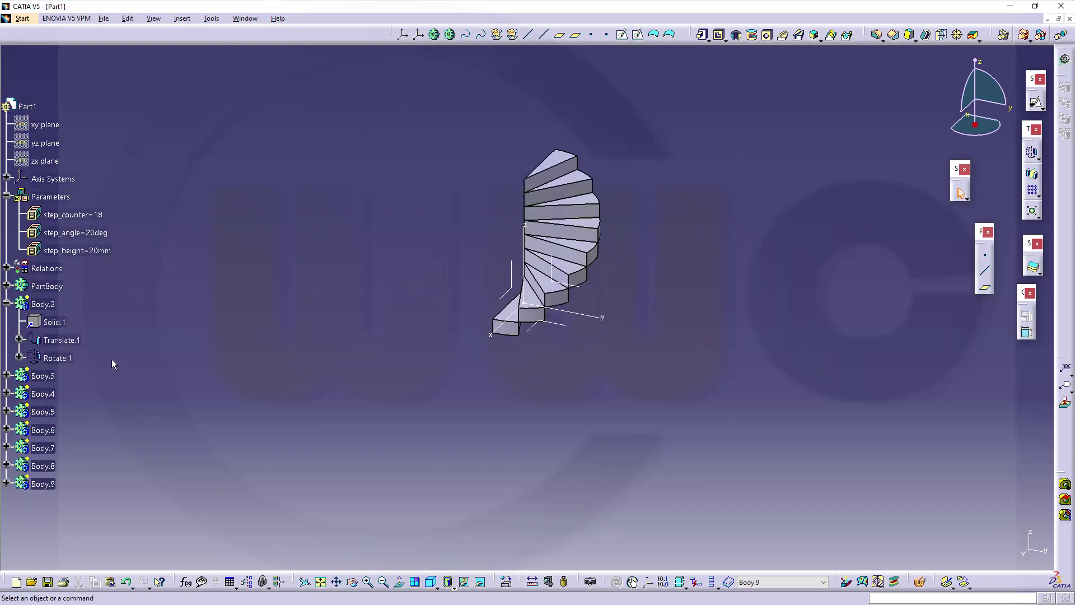
click(8, 304)
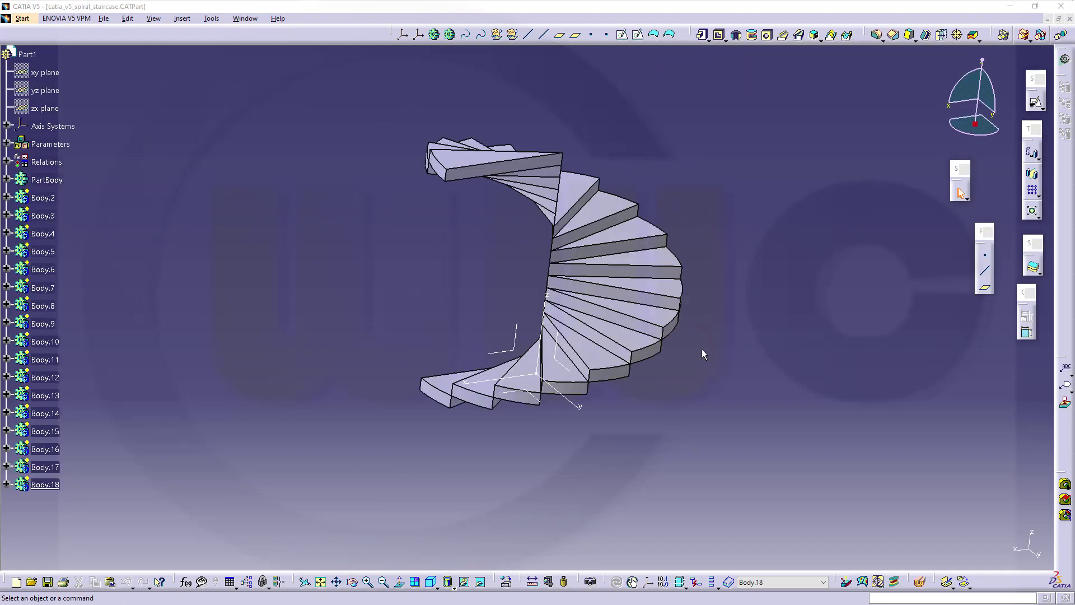
Examine the complete staircase from several angles and check the translate and rotate features inside Body.16.
middle_drag(701, 348, 561, 391)
middle_drag(408, 240, 458, 406)
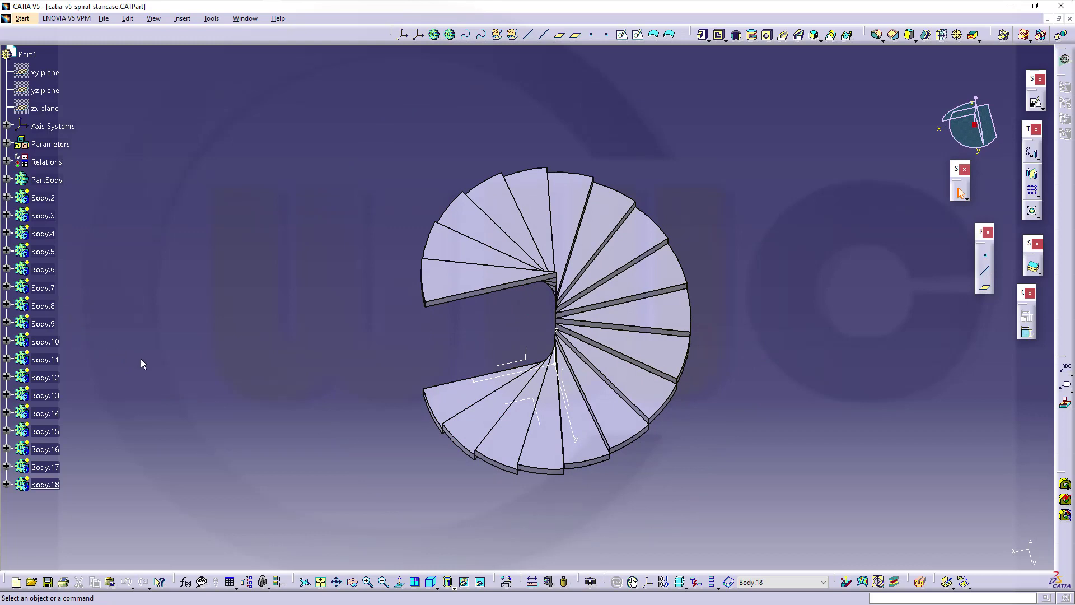
click(7, 450)
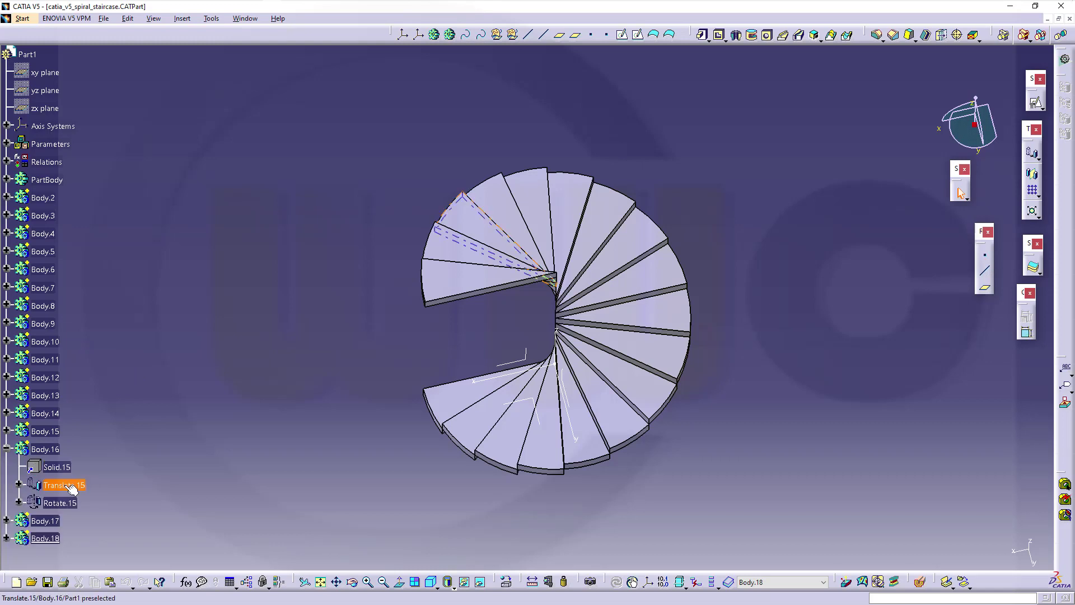
click(7, 449)
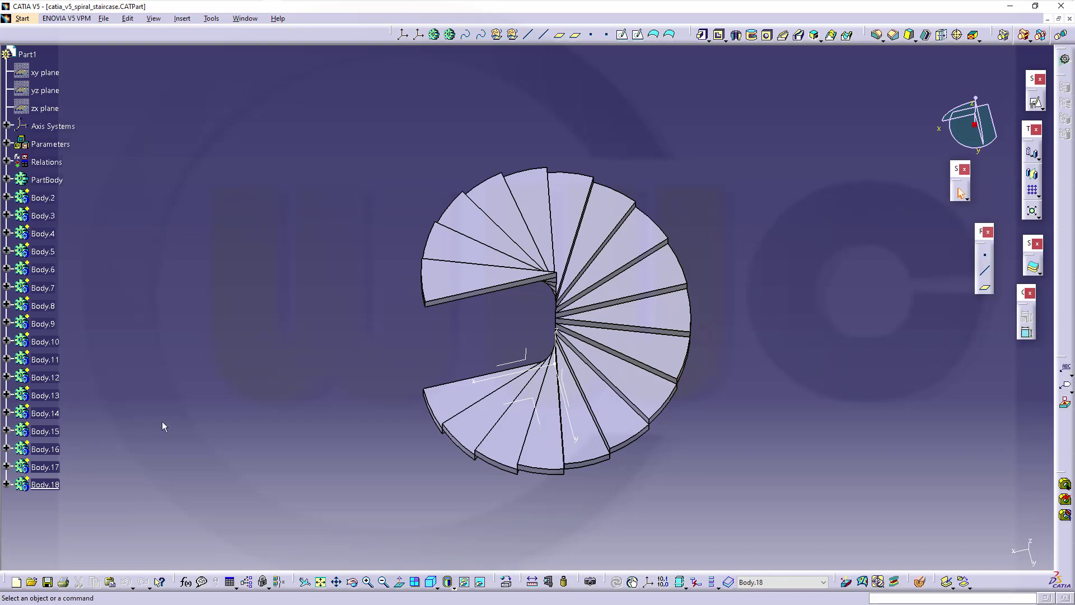
middle_drag(477, 442, 451, 347)
scroll(76, 123, up, 3)
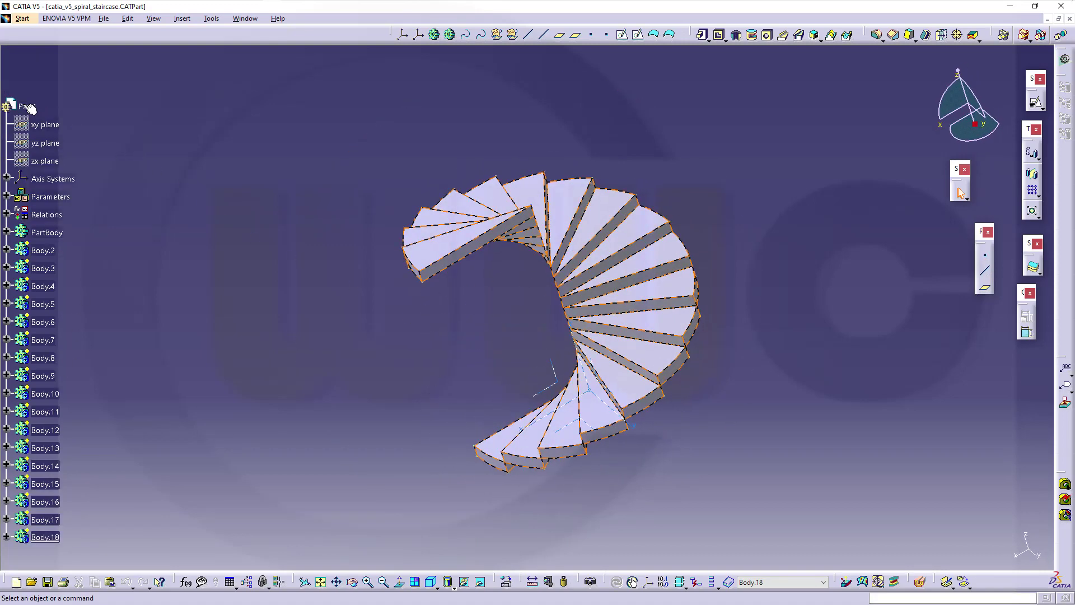
Insert a new body in Part1 and create a positioned sketch in it on the XY plane of the Absolute Axis System.
click(182, 18)
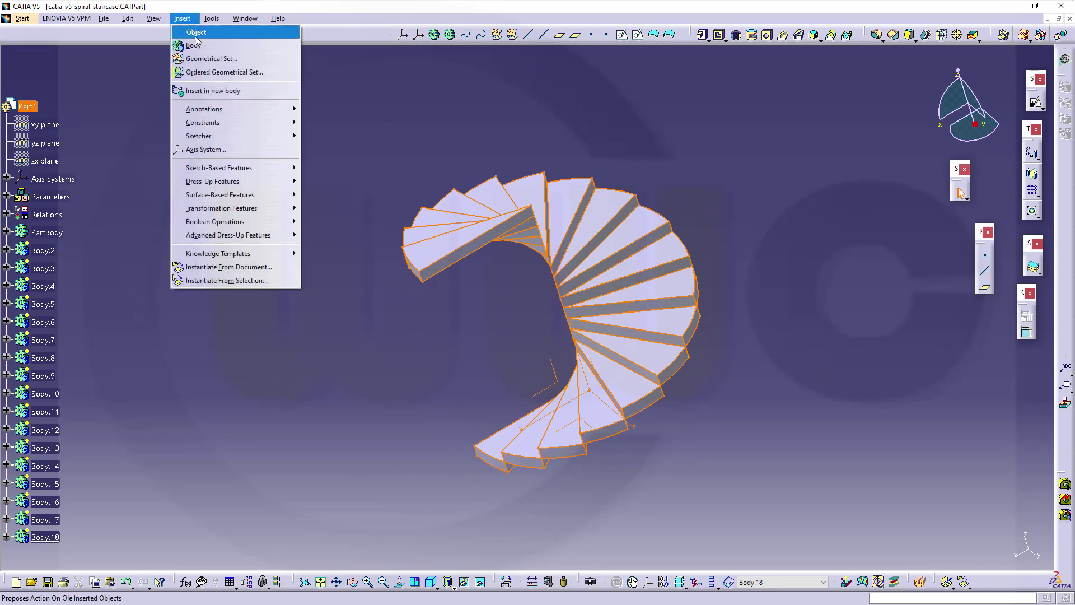
click(194, 46)
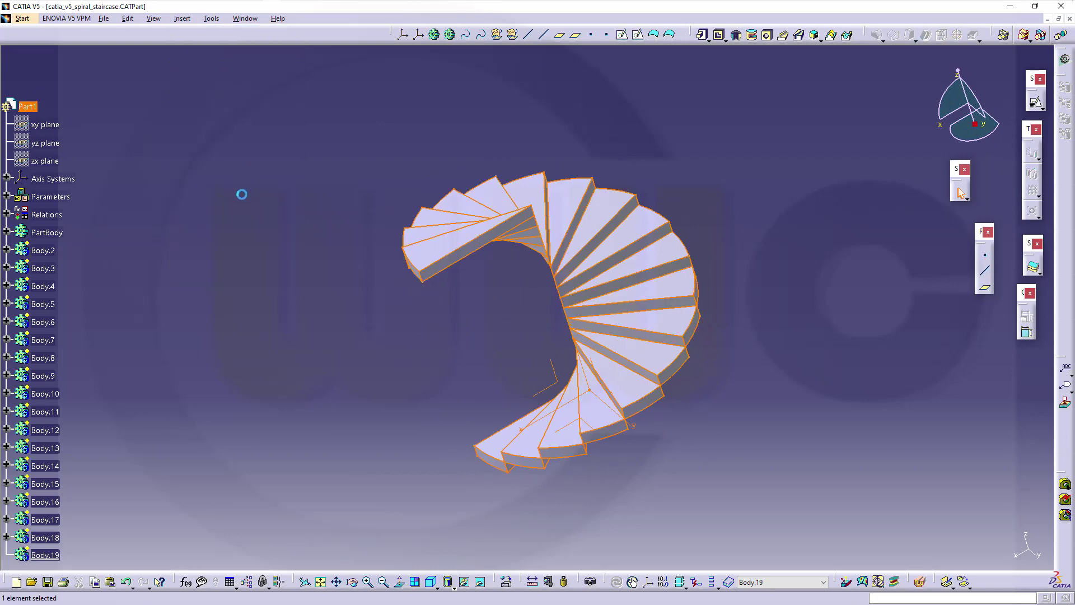
click(831, 245)
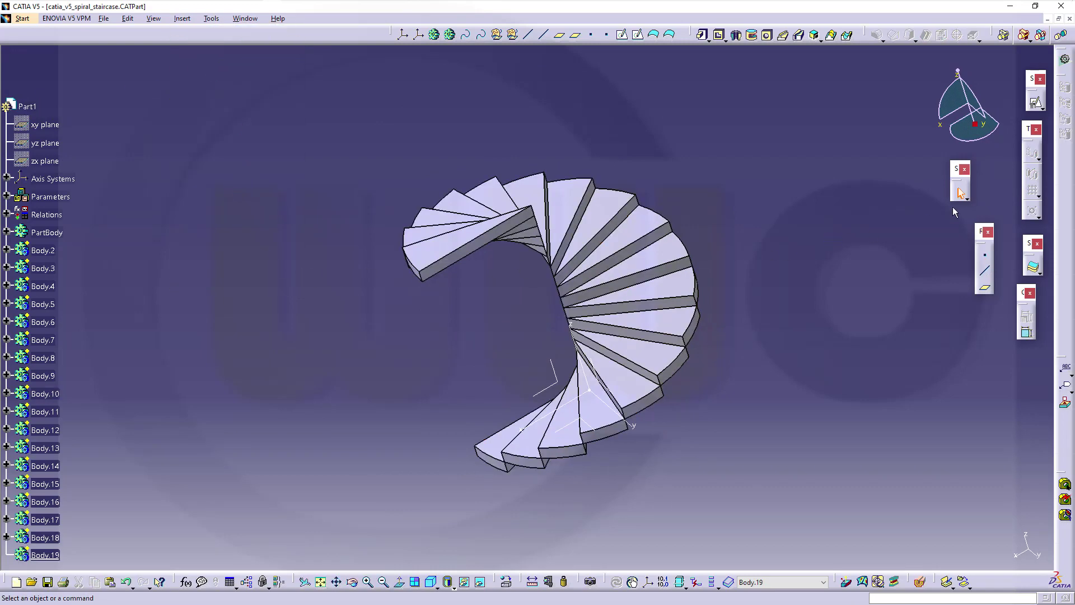
click(1036, 104)
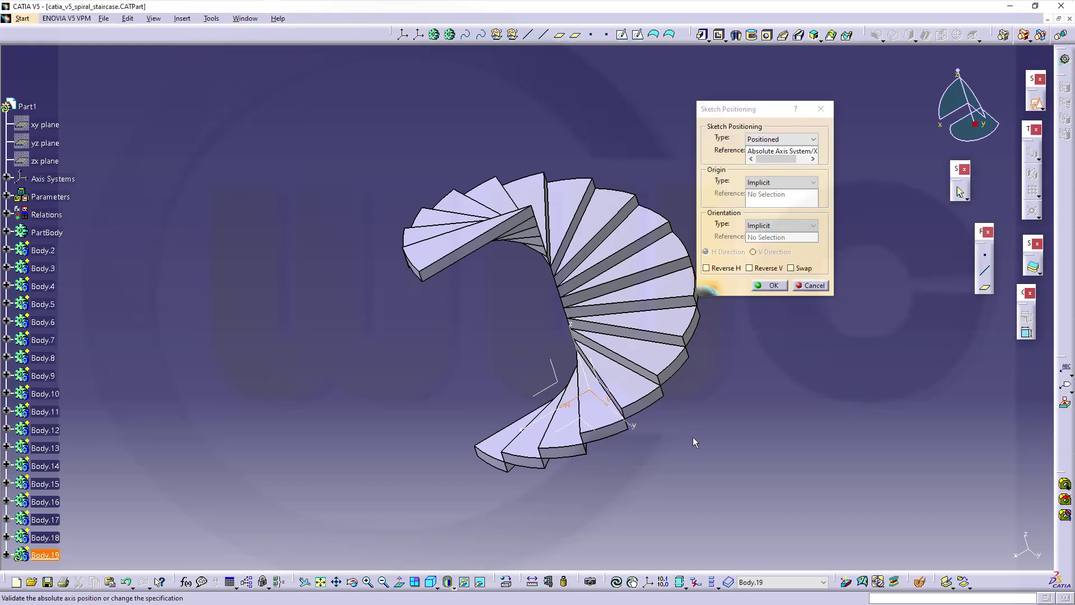
click(767, 286)
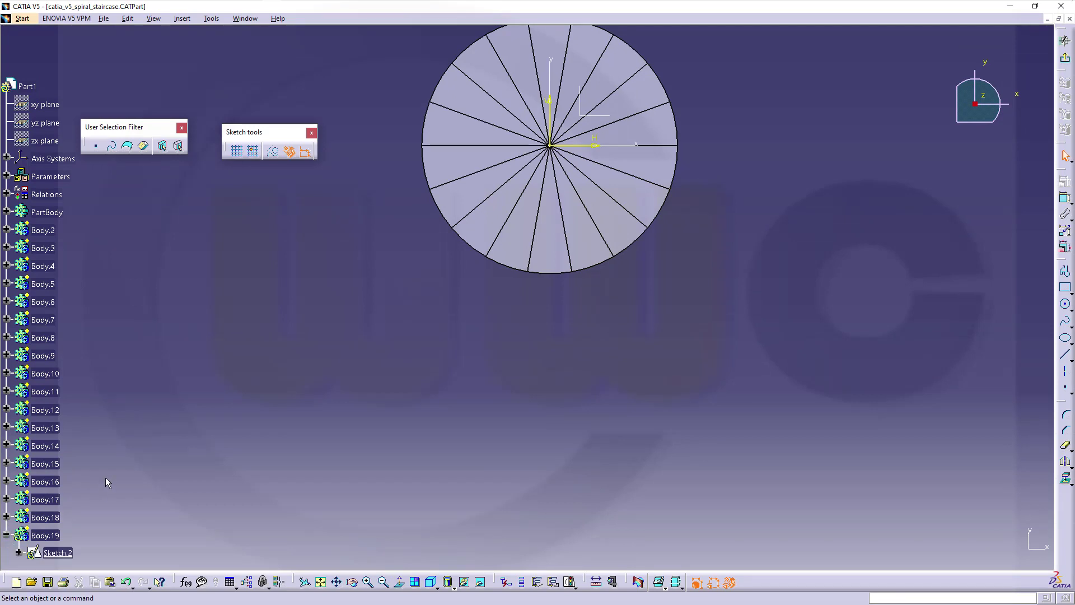
Hide the Origin, HDirection and VDirection elements of the AbsoluteAxis in Sketch.2.
click(30, 390)
click(44, 407)
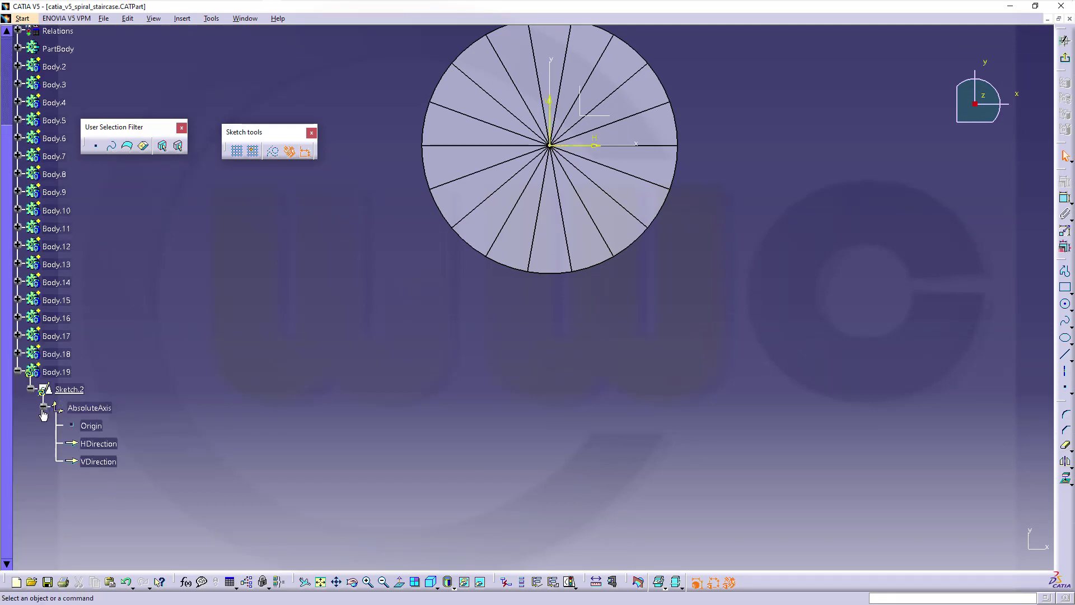
click(92, 428)
shift+click(110, 464)
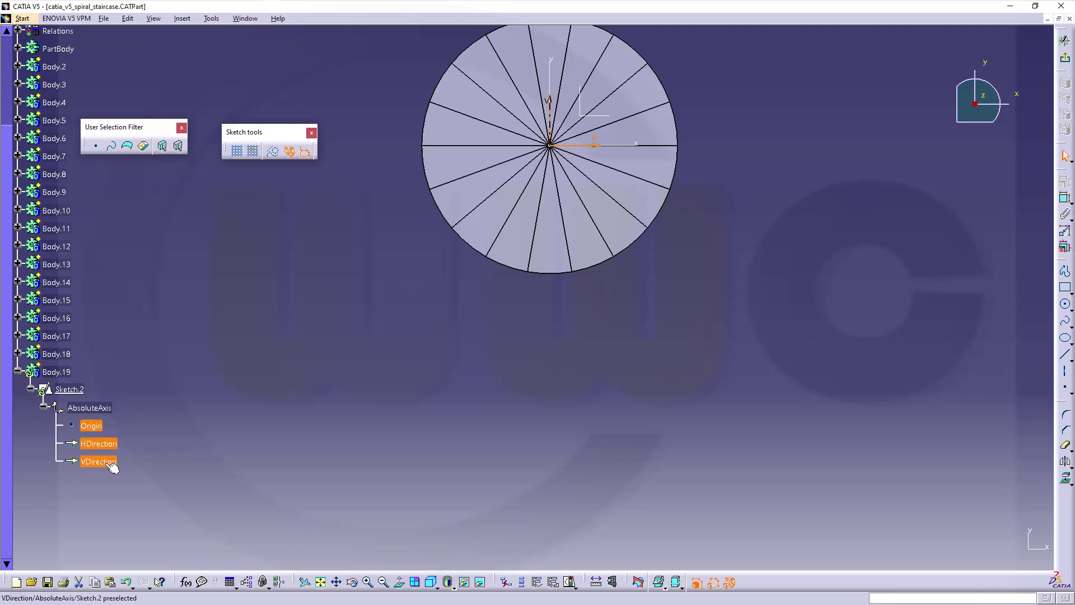
right_click(112, 465)
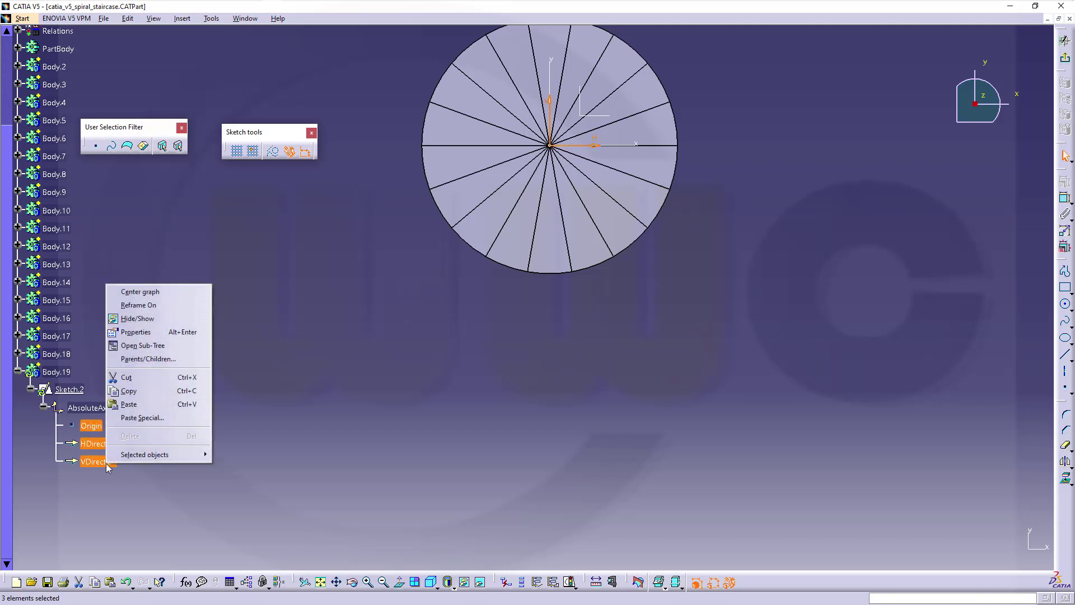
click(136, 319)
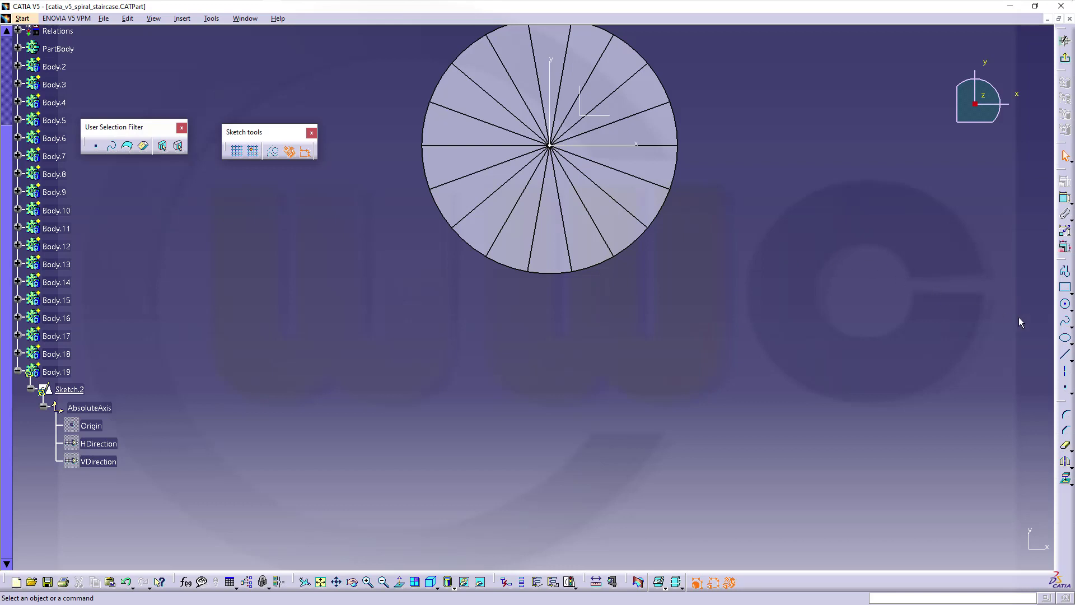
Sketch a circle outside the staircase outline and constrain its diameter to 50 mm.
click(1066, 305)
click(733, 309)
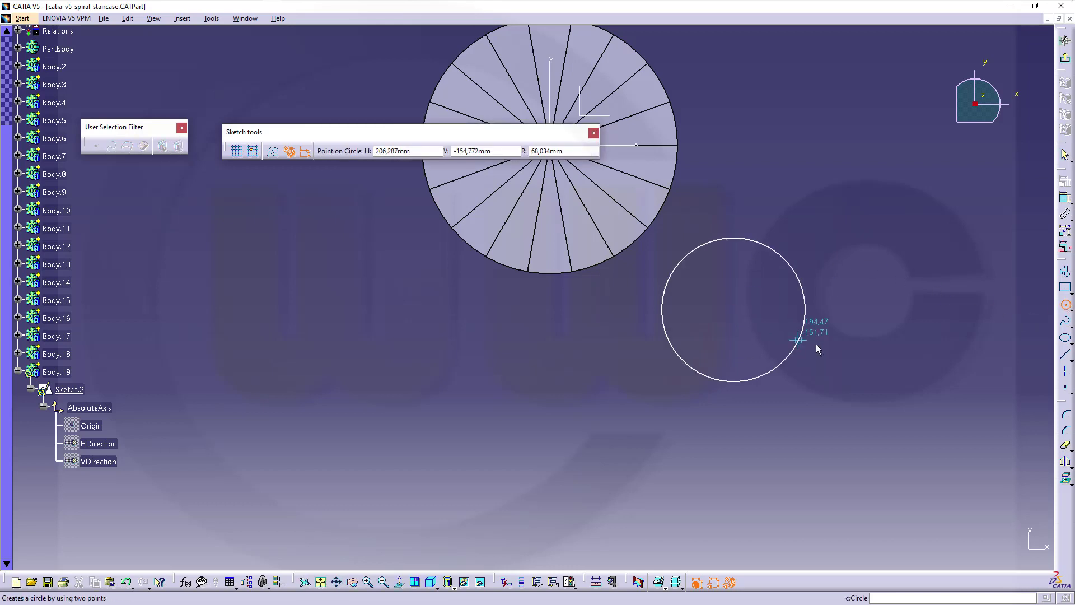
click(816, 344)
click(1066, 199)
click(820, 284)
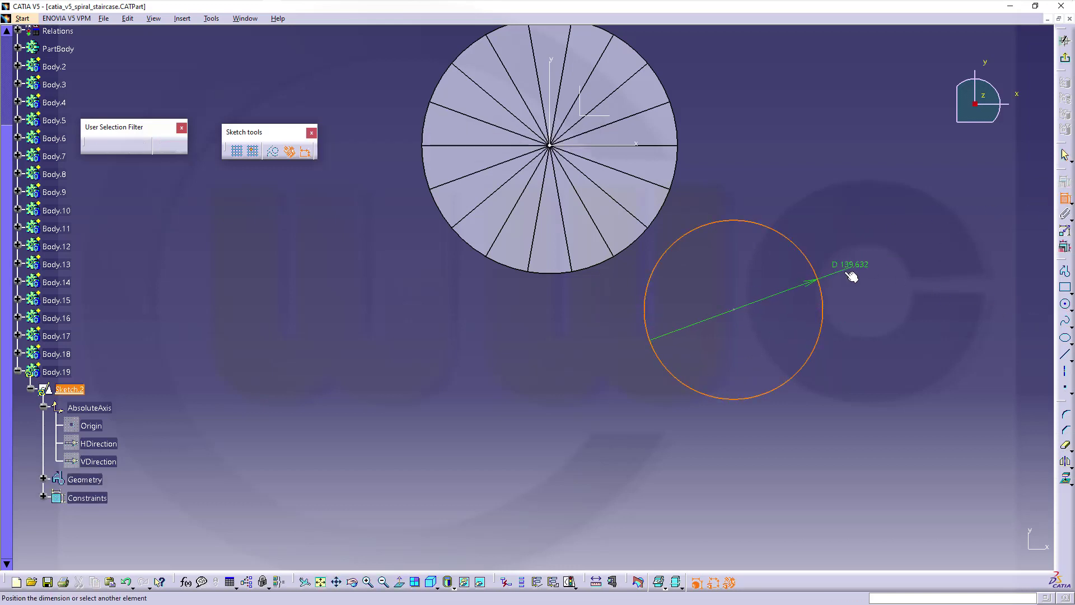
click(850, 274)
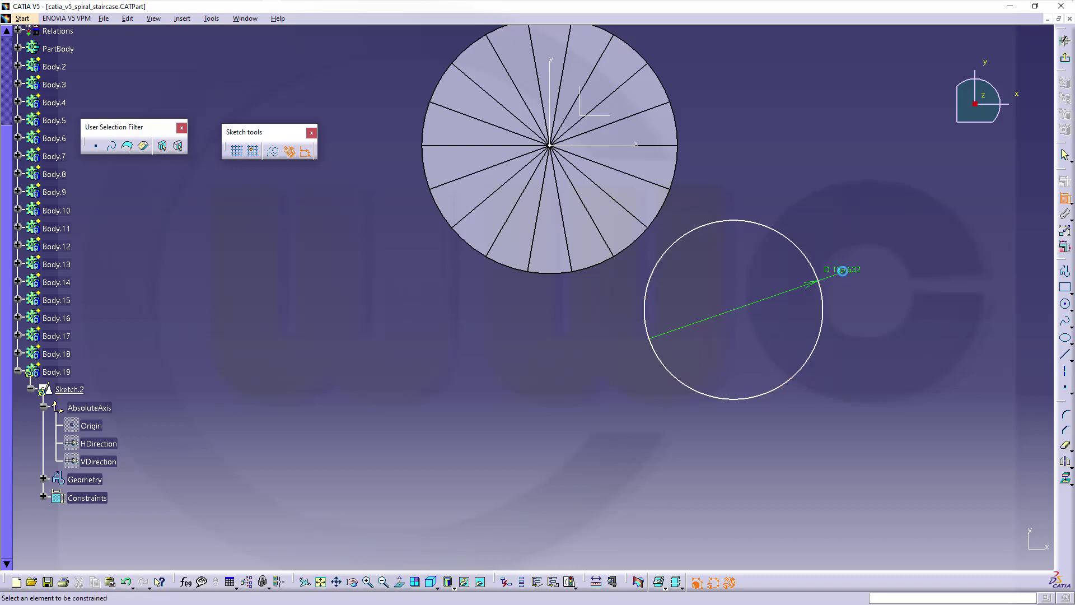
double_click(846, 269)
text(50)
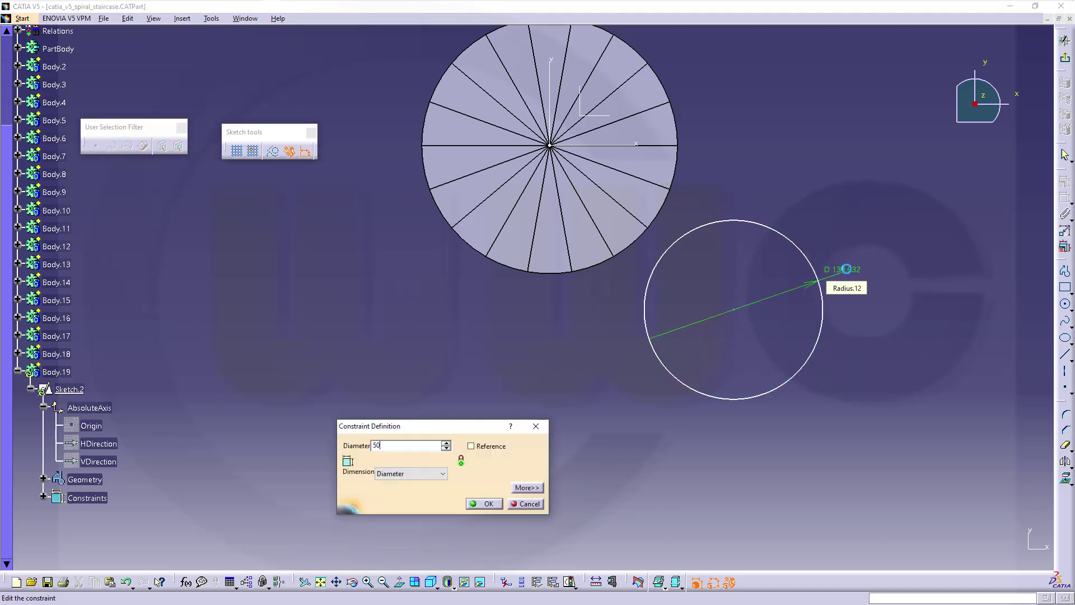
key(Return)
Centre the circle on the staircase axis with a horizontal and a vertical coincidence constraint, and exit the sketch.
click(735, 316)
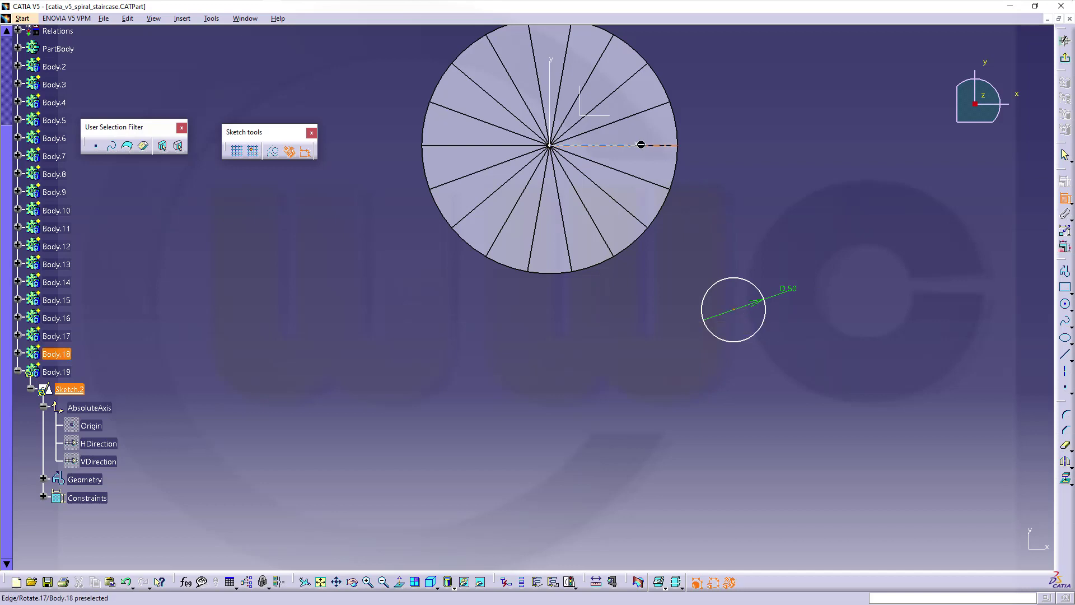
click(644, 147)
right_click(773, 152)
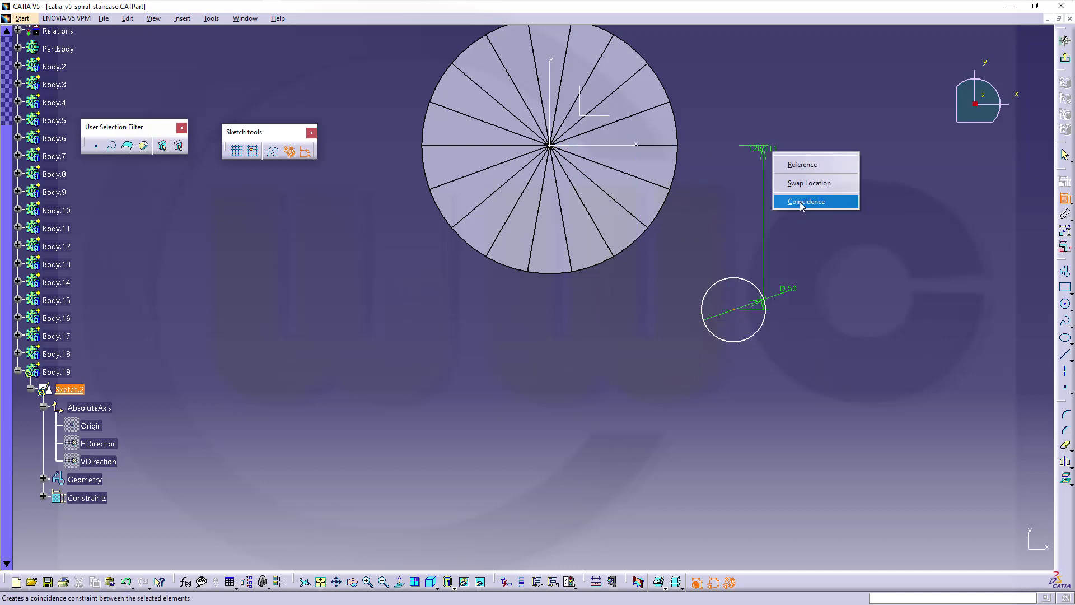
click(801, 201)
click(736, 148)
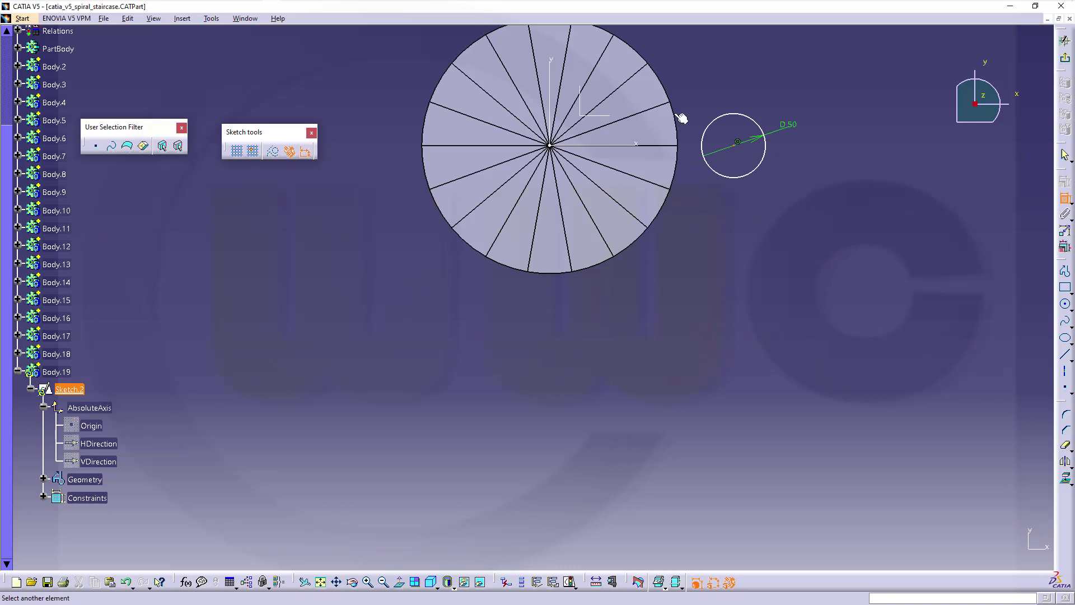
click(556, 63)
right_click(826, 186)
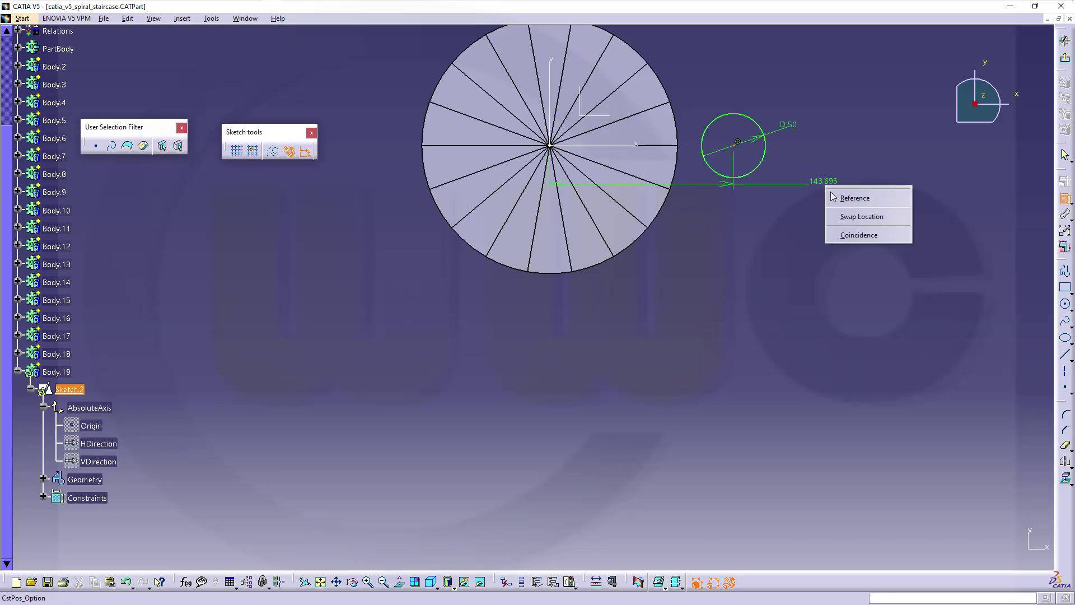
click(854, 234)
click(1066, 57)
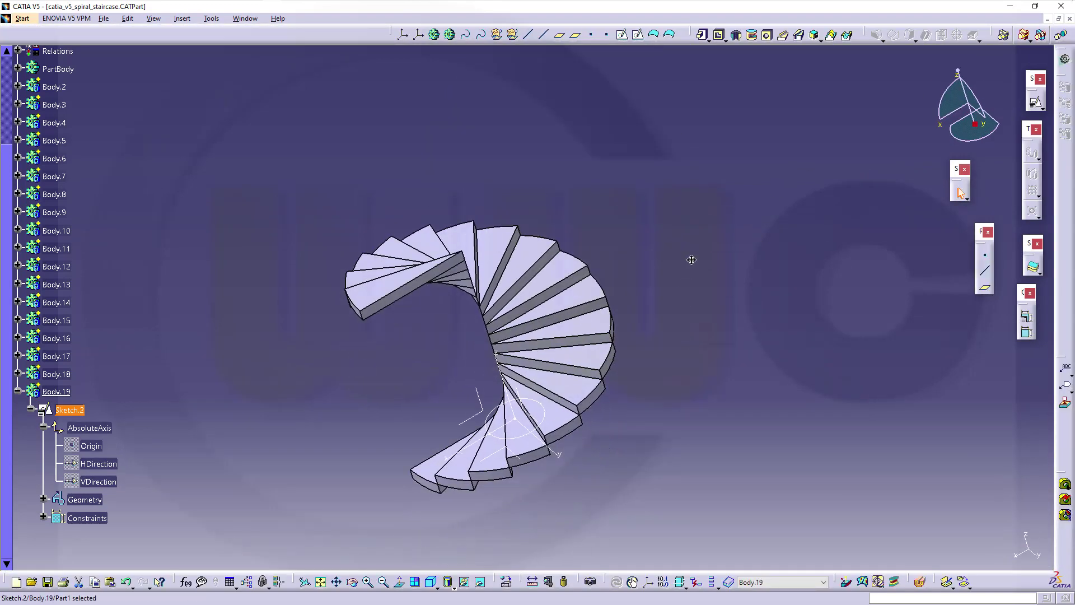
click(698, 224)
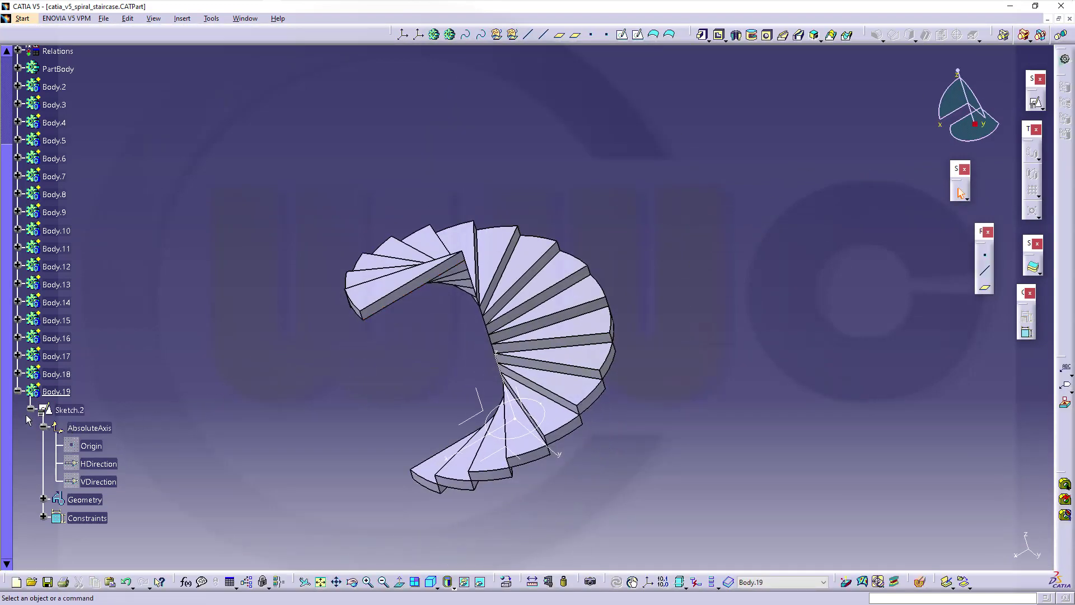
click(30, 412)
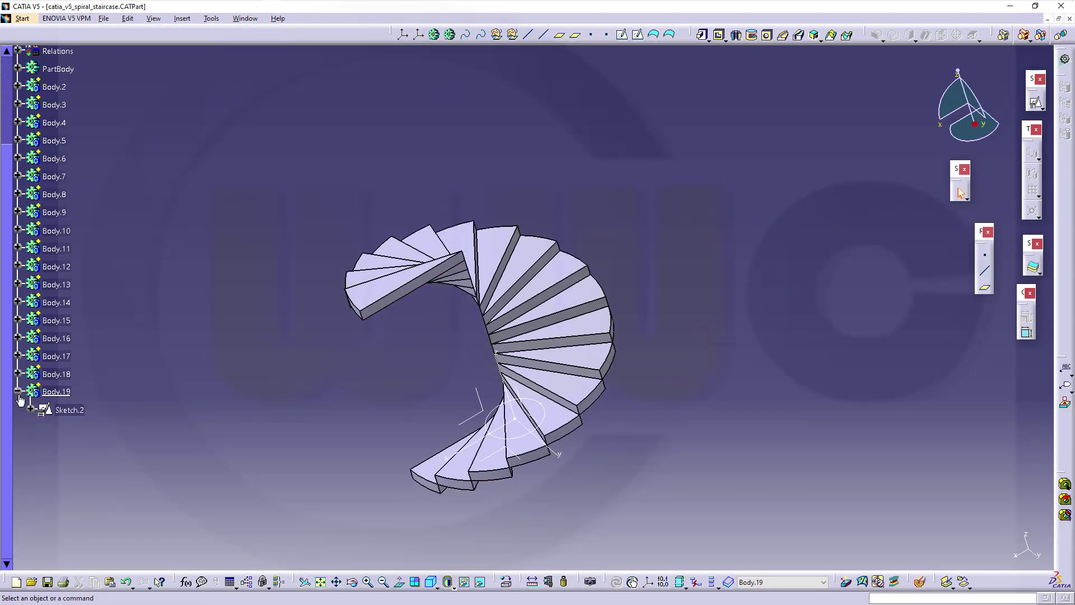
Pad the circle sketch into the central column, with its length driven by the formula step_height * step_counter.
click(703, 35)
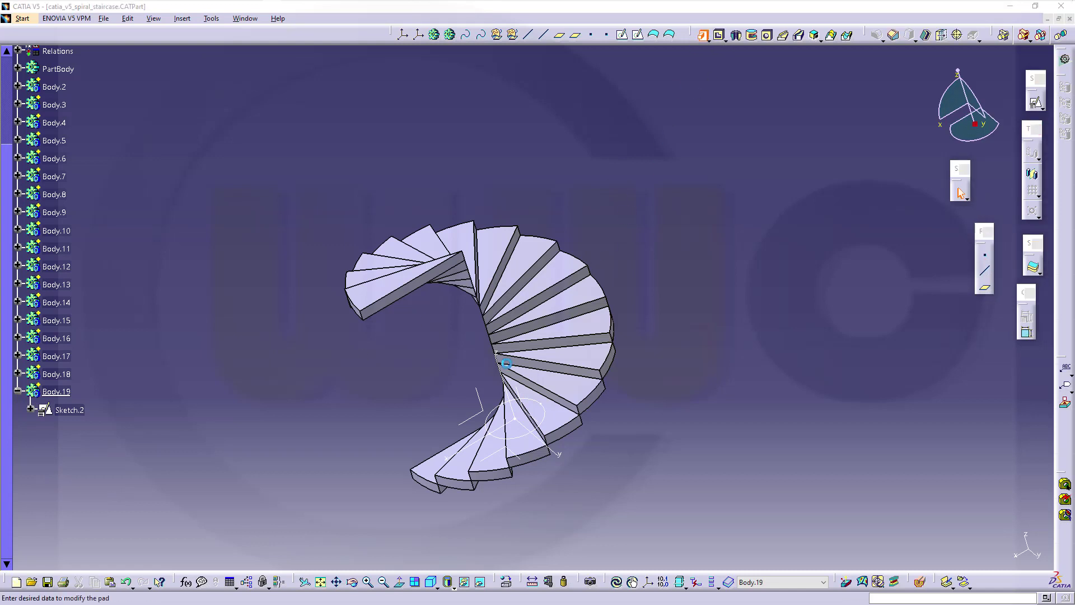
click(488, 417)
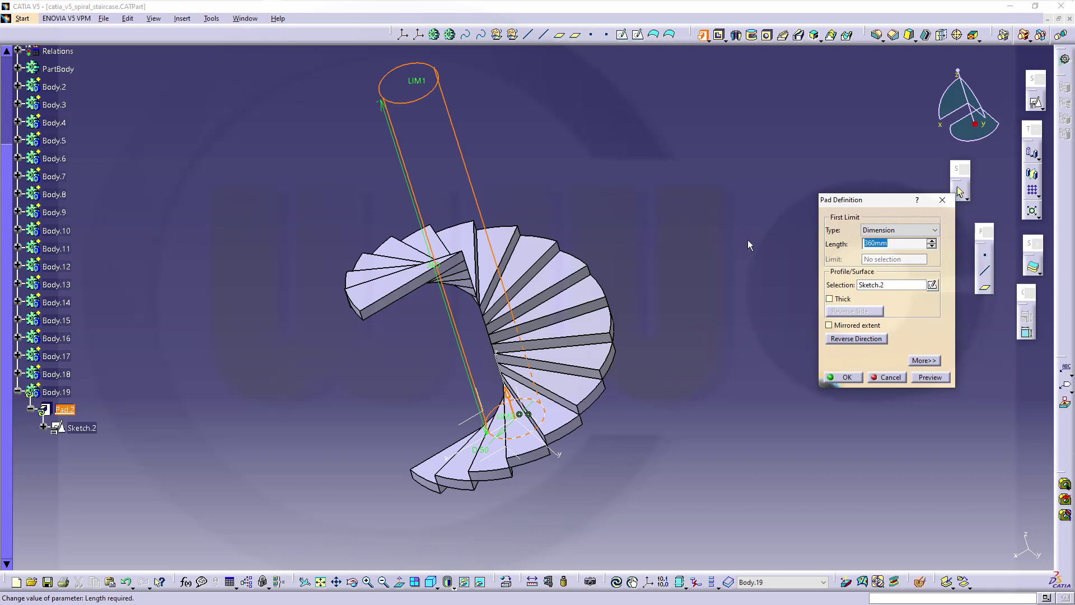
middle_drag(766, 246, 173, 205)
scroll(174, 196, up, 4)
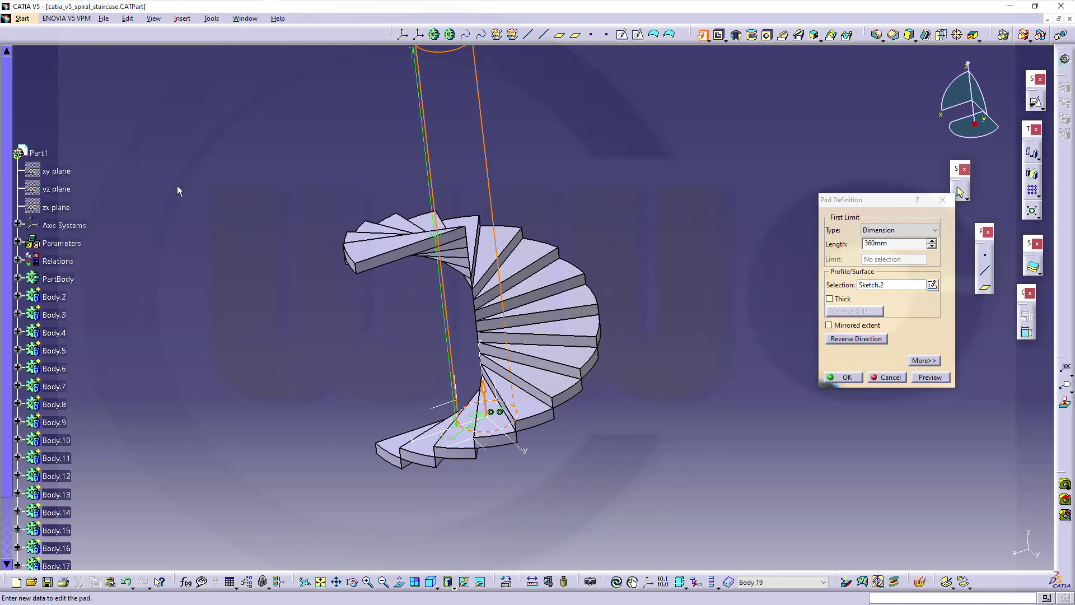
click(17, 243)
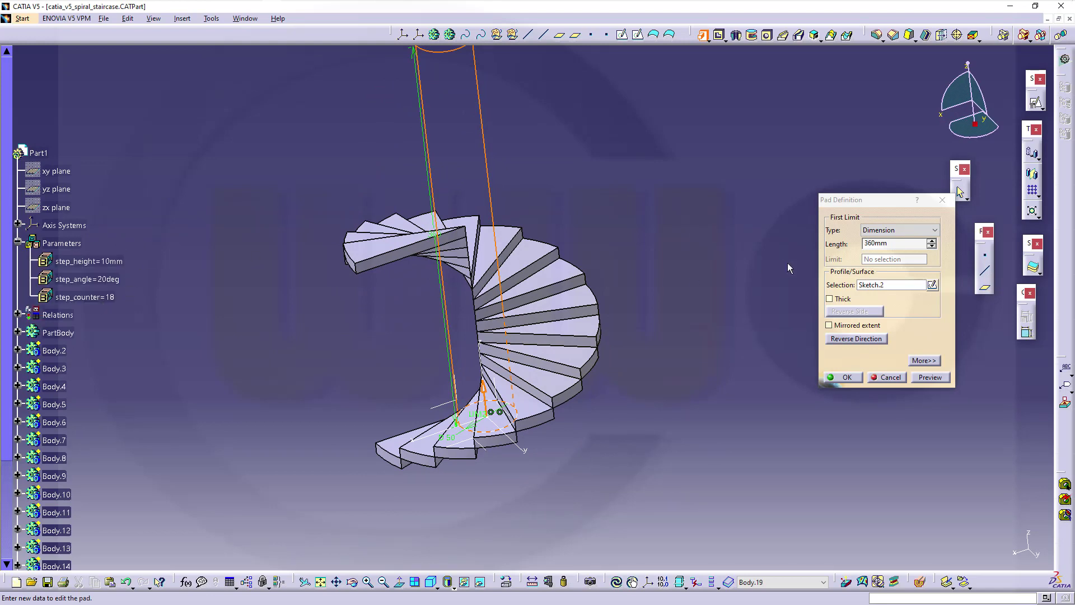
click(887, 244)
right_click(887, 243)
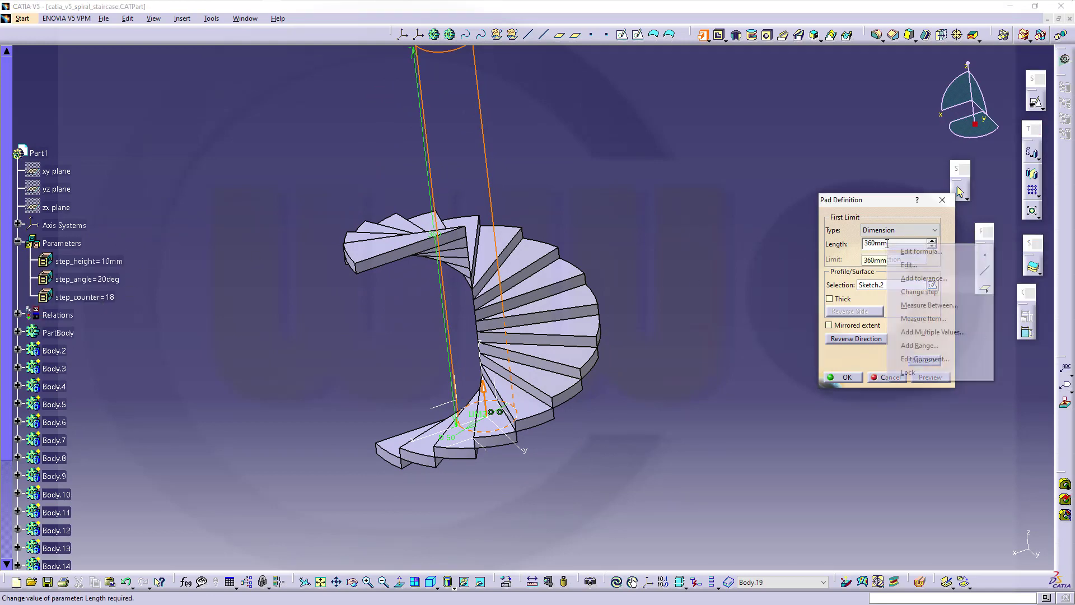
click(823, 242)
right_click(865, 243)
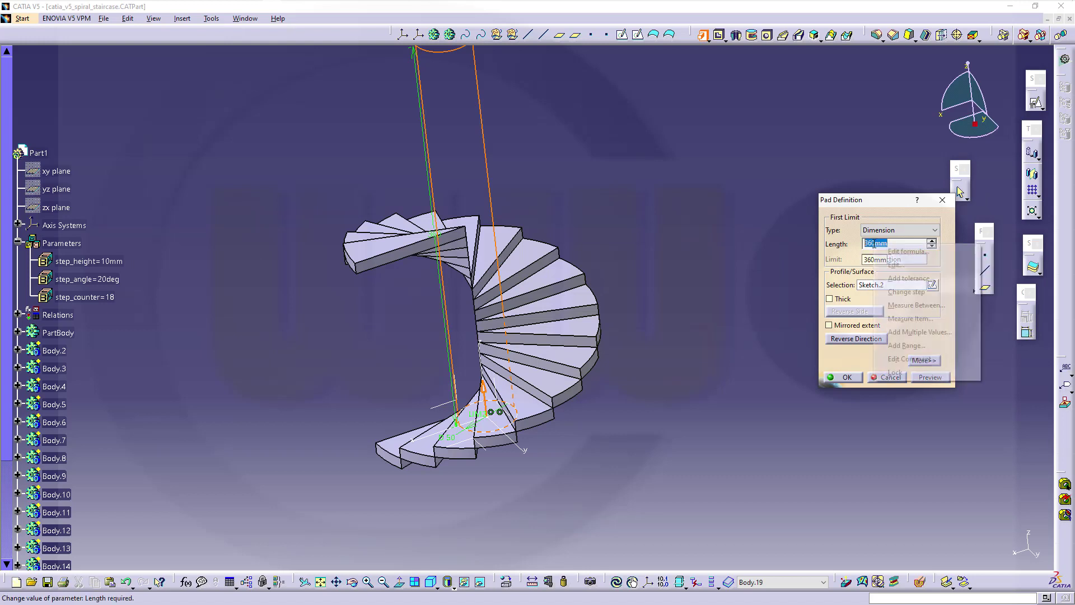
click(885, 252)
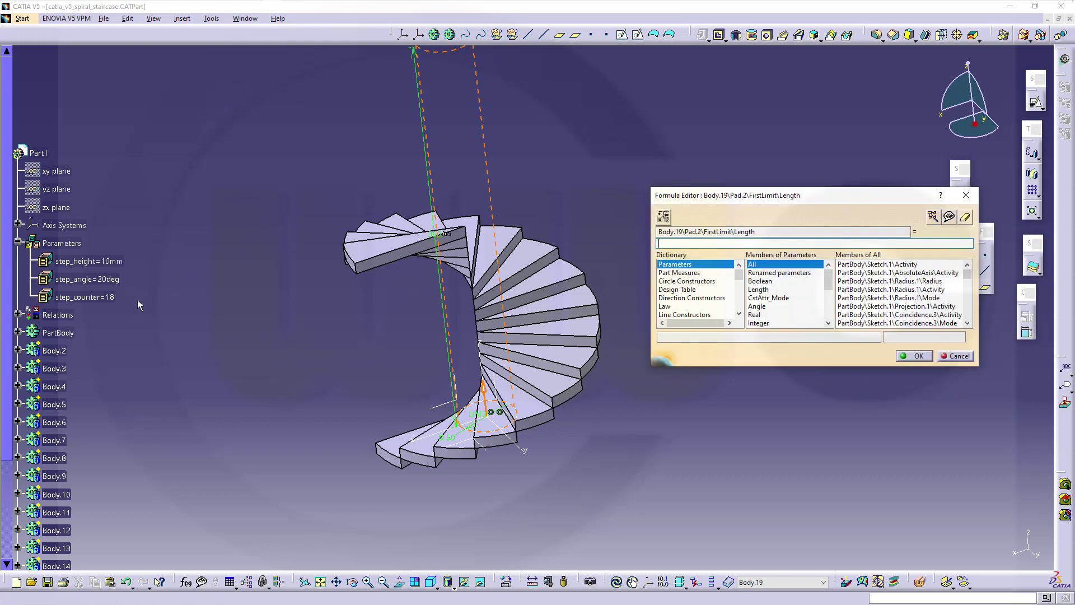
click(105, 263)
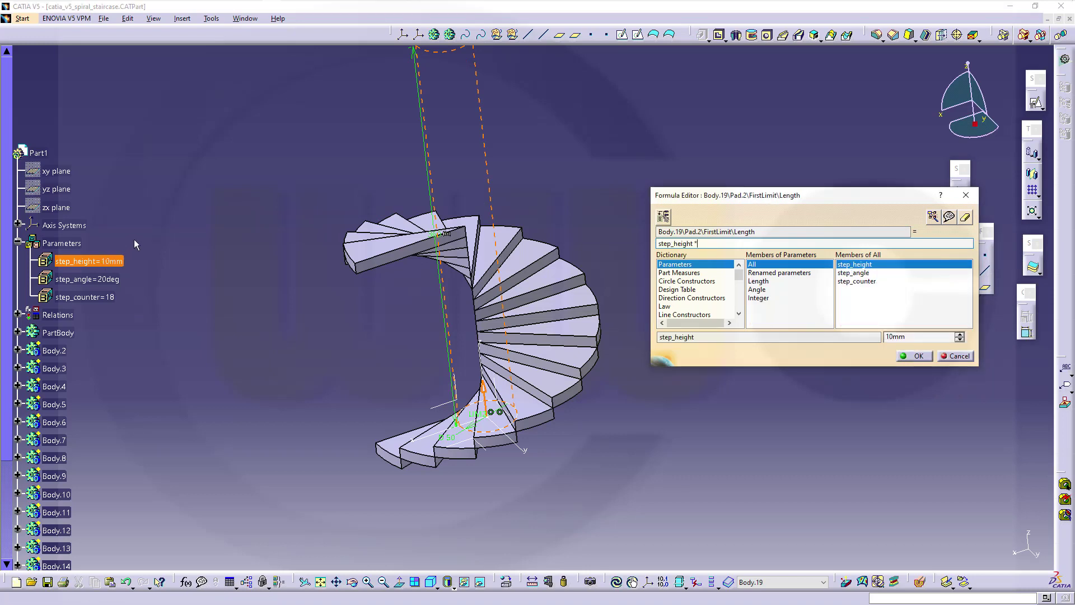
click(89, 296)
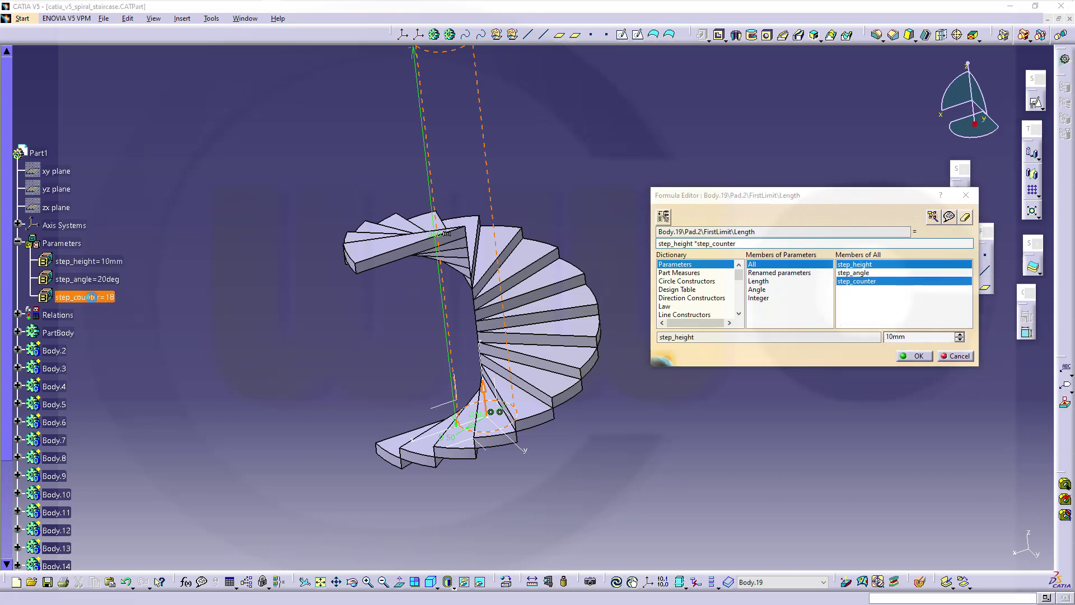
click(916, 357)
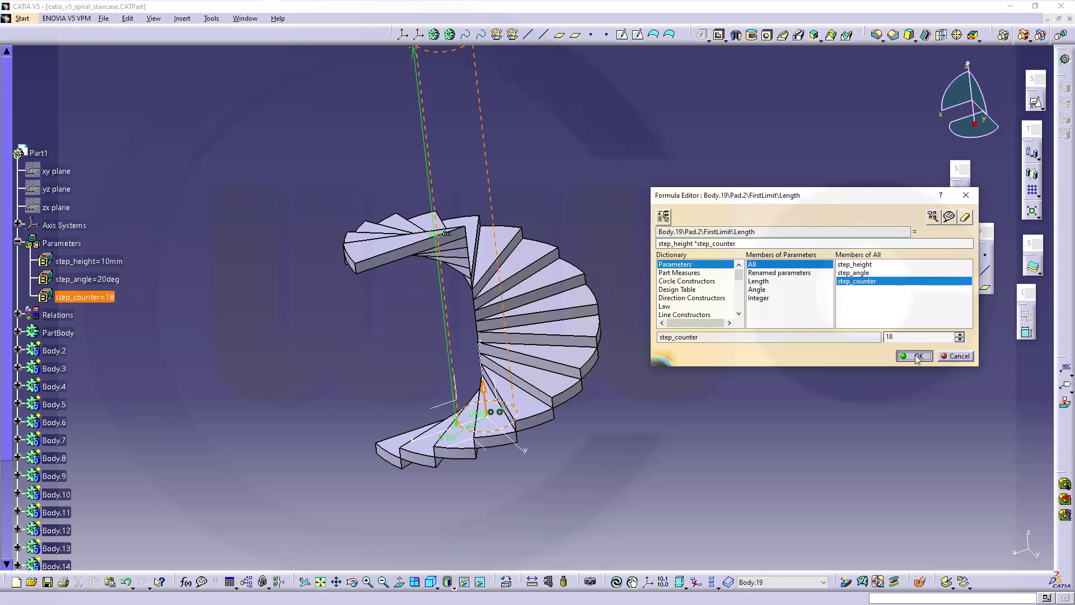
click(858, 375)
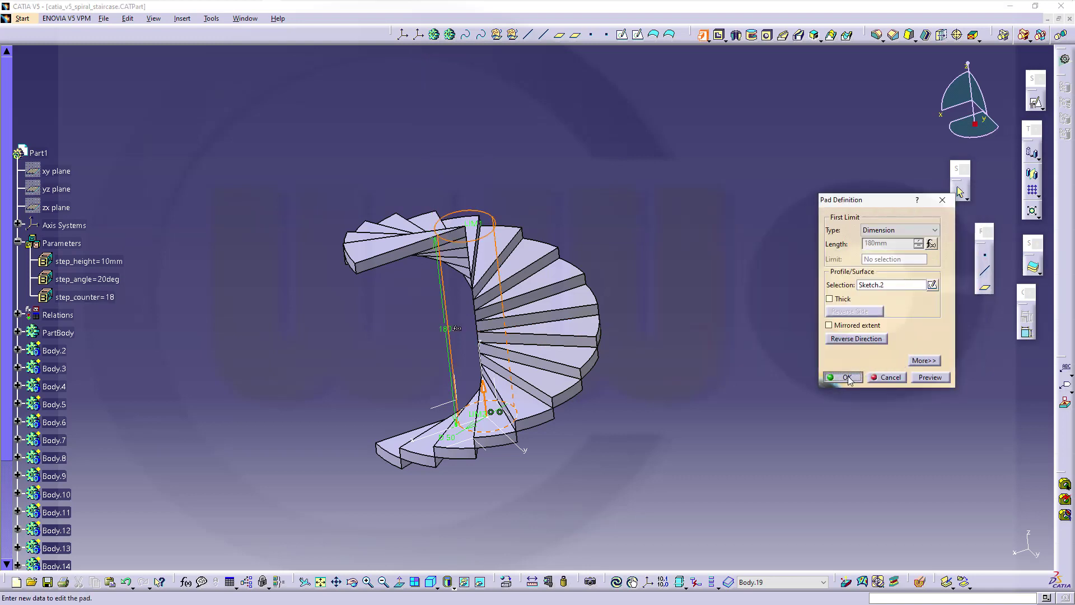
Set the step_height parameter to 20 mm.
double_click(112, 261)
text(20mm)
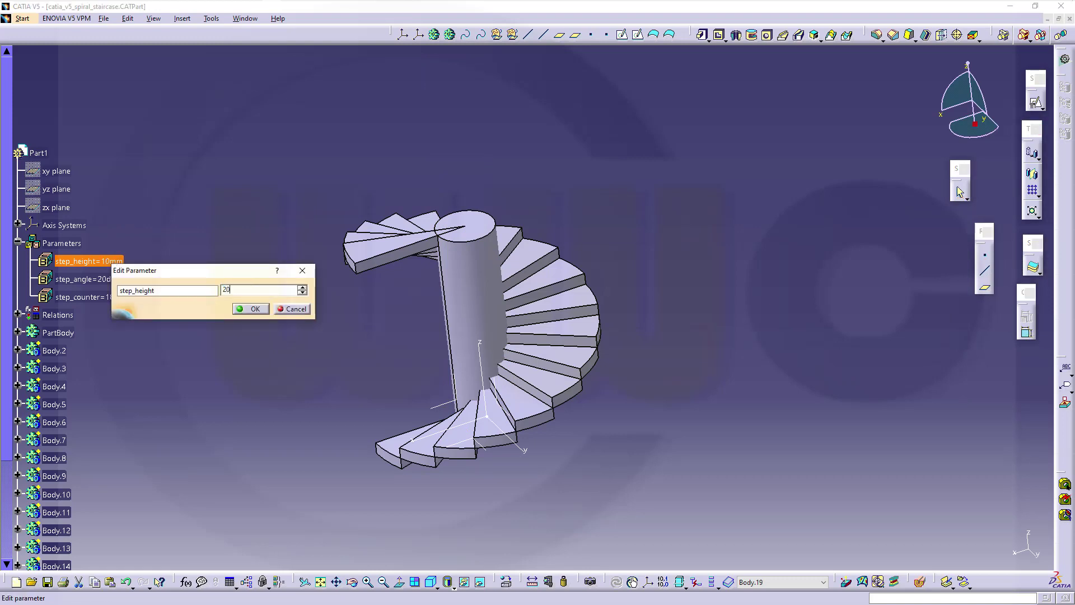
key(Return)
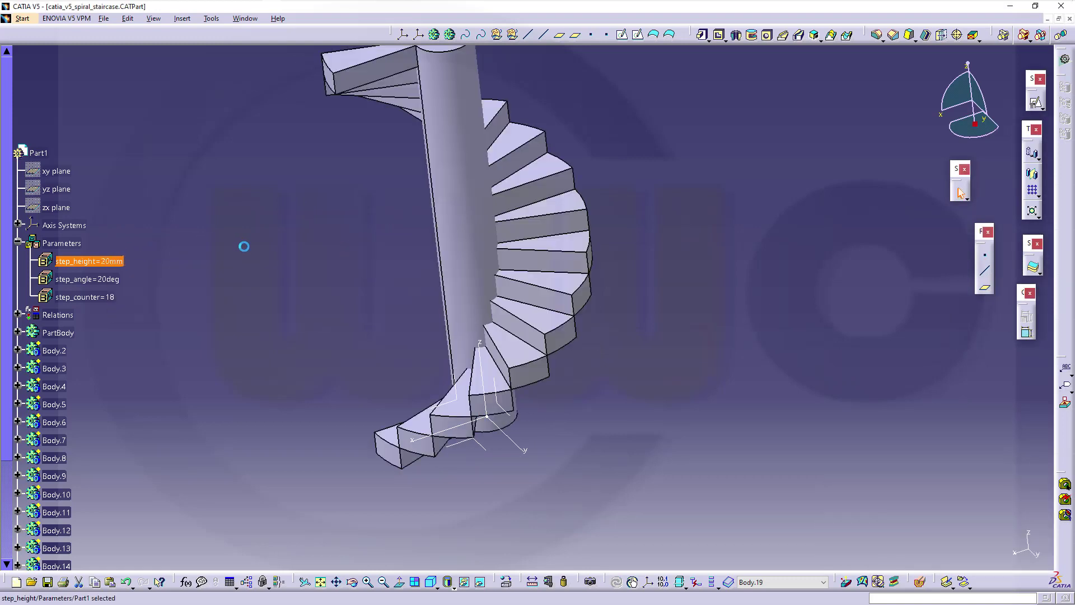
Collapse the Parameters and Body.19 branches and examine the staircase and its central column from several angles.
click(17, 244)
middle_drag(351, 348, 504, 336)
scroll(201, 375, down, 3)
scroll(199, 375, down, 9)
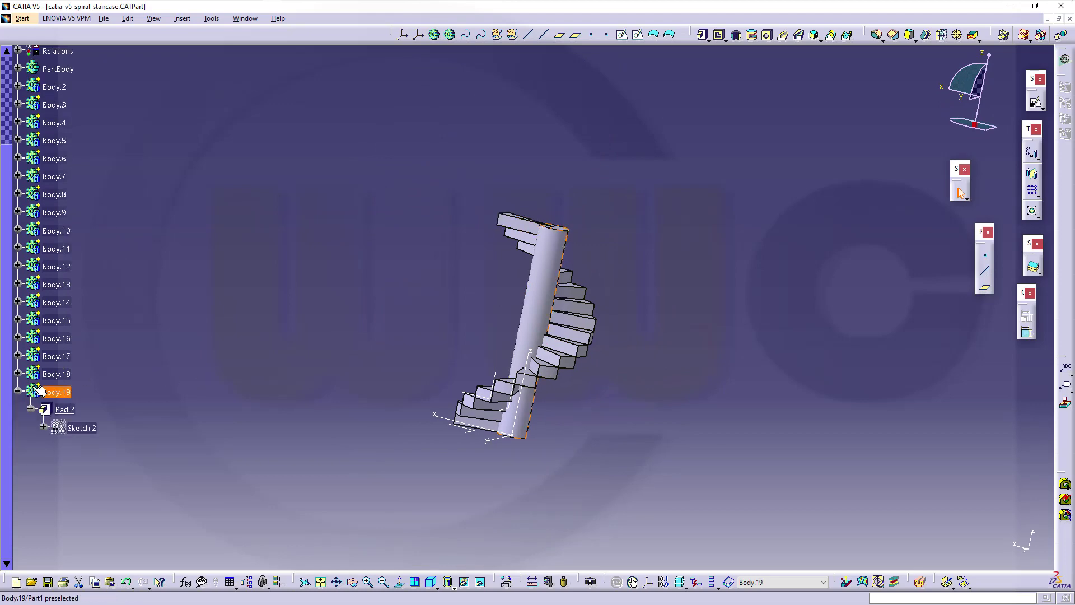
click(18, 391)
middle_drag(384, 316, 569, 343)
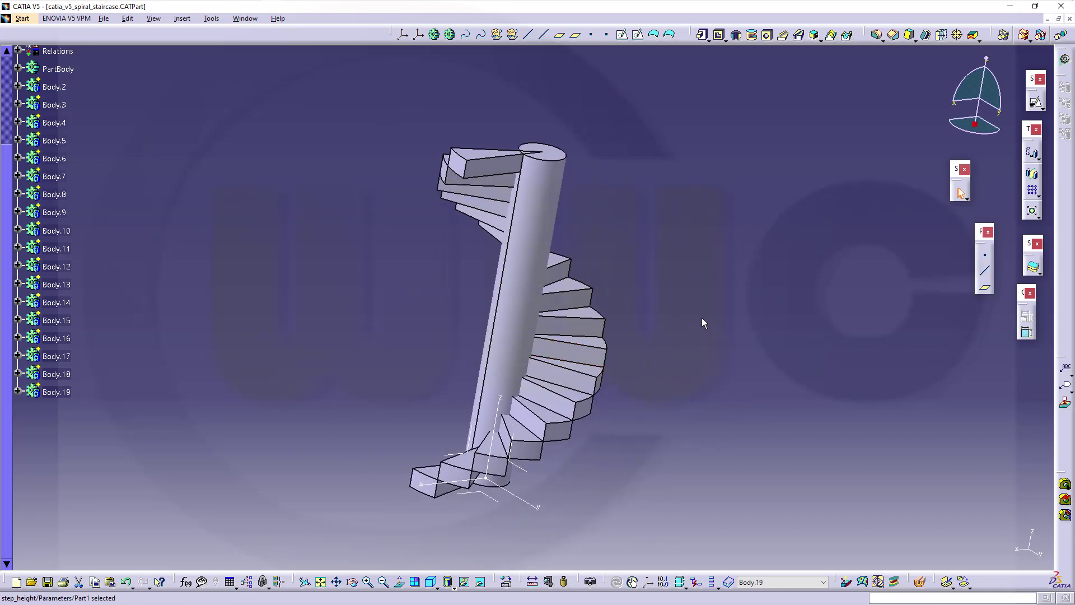
scroll(704, 326, up, 1)
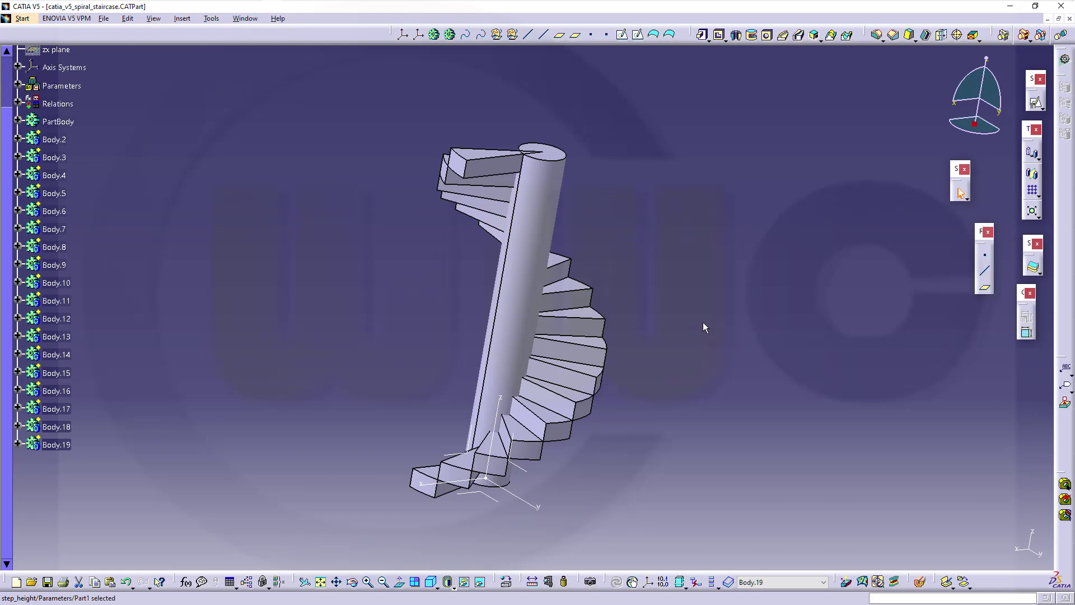